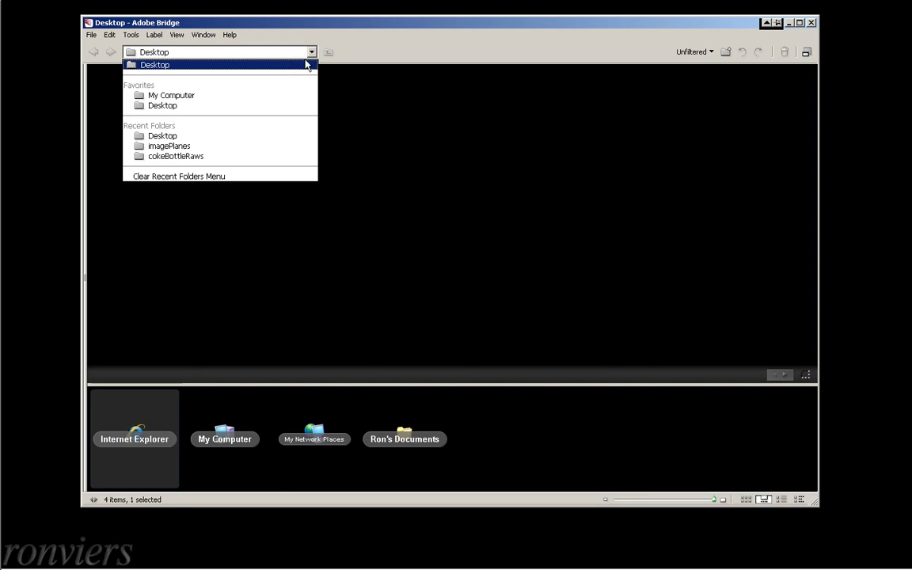
Open cokeBottleRaws > imagePlanes in Bridge and bring up options for the first bottle photo
left_click(198, 156)
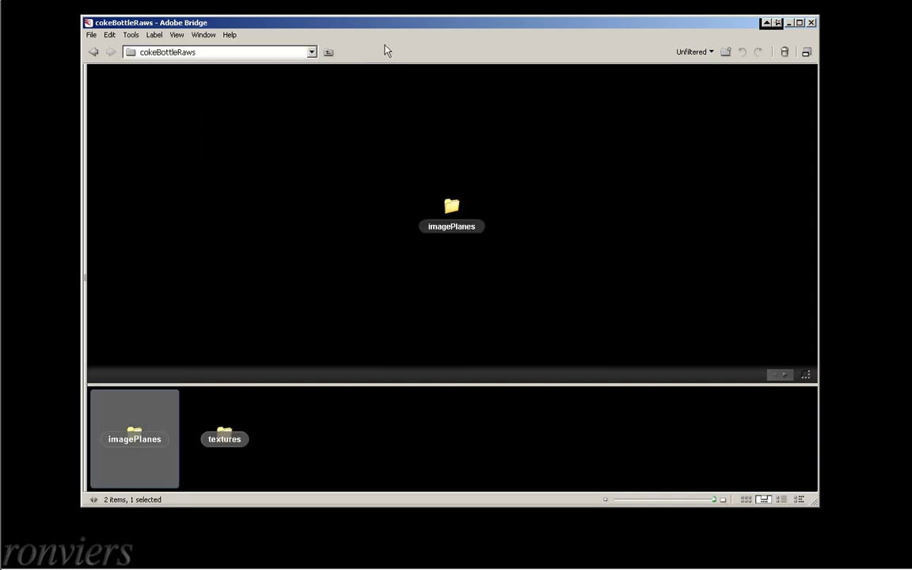
double_click(450, 208)
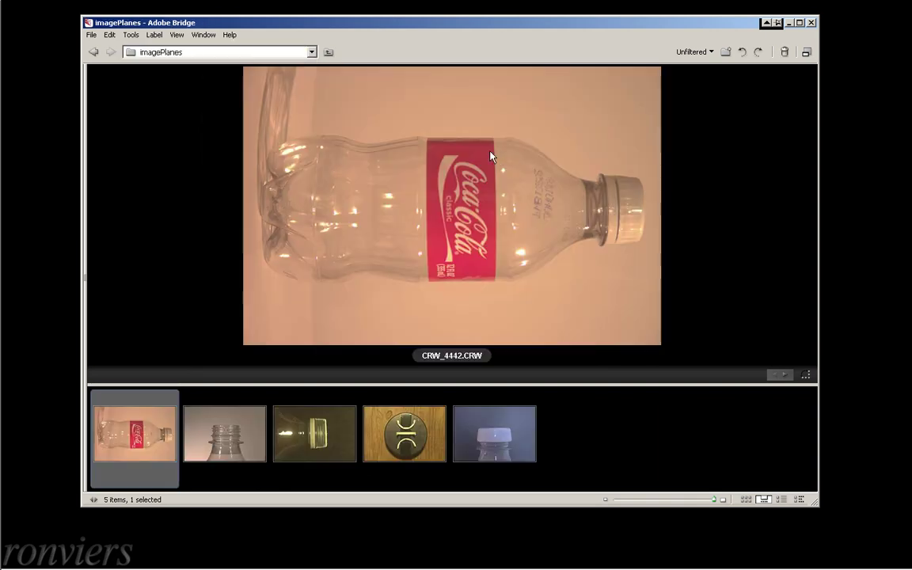
right_click(360, 136)
Open CRW_4442 in Camera Raw, rotate it 90° CCW and set a custom white balance from the grey background
left_click(395, 166)
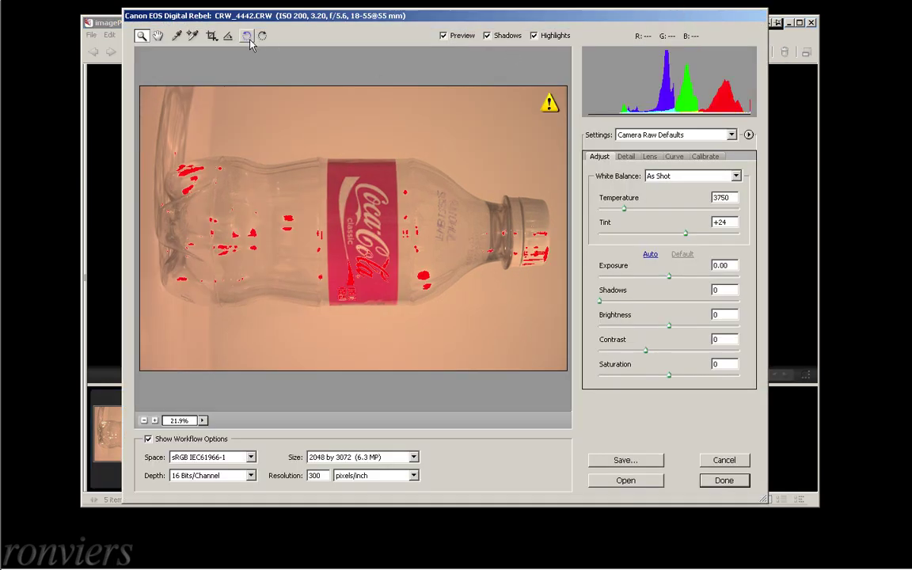
left_click(246, 38)
left_click(178, 36)
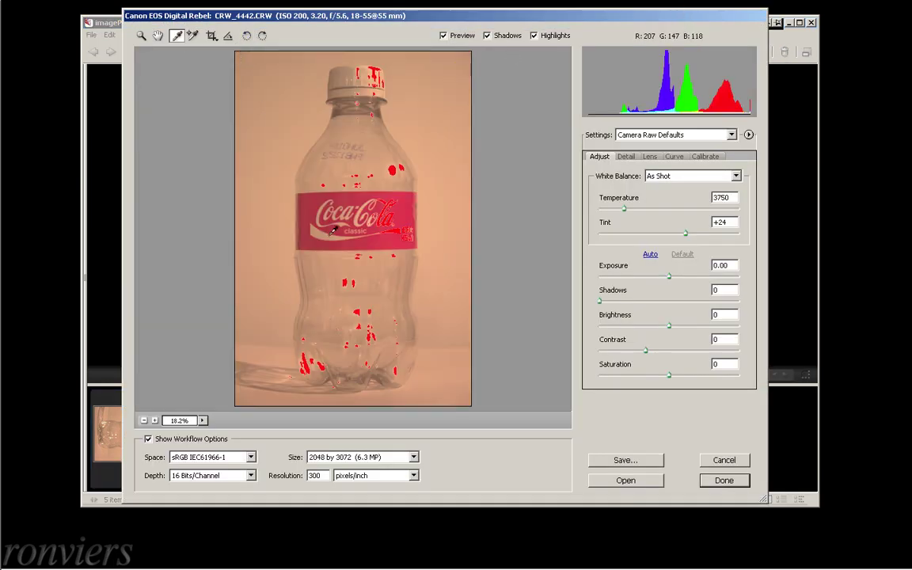
left_click(331, 233)
Straighten the bottle photo along the label's vertical edge, then fit it in view
left_click(142, 36)
left_click_drag(421, 243, 424, 232)
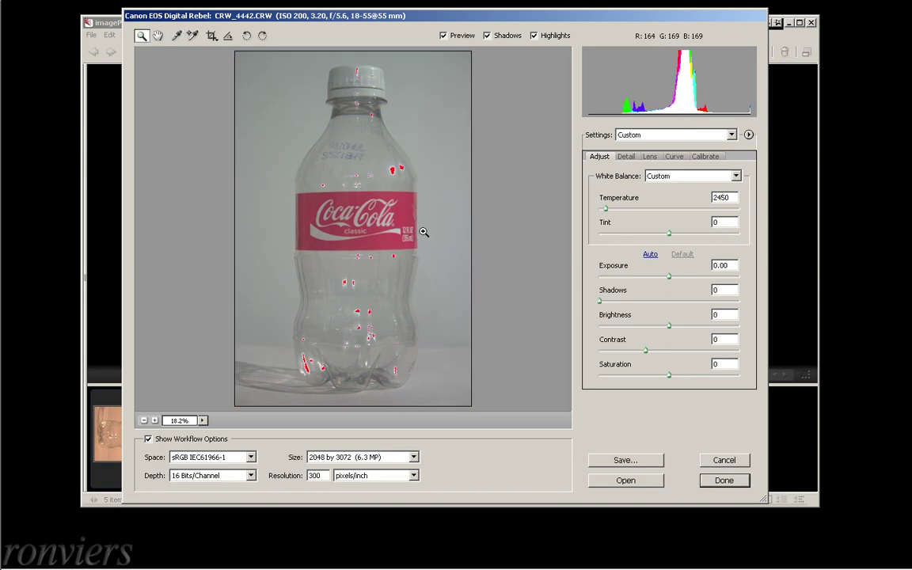
left_click(228, 35)
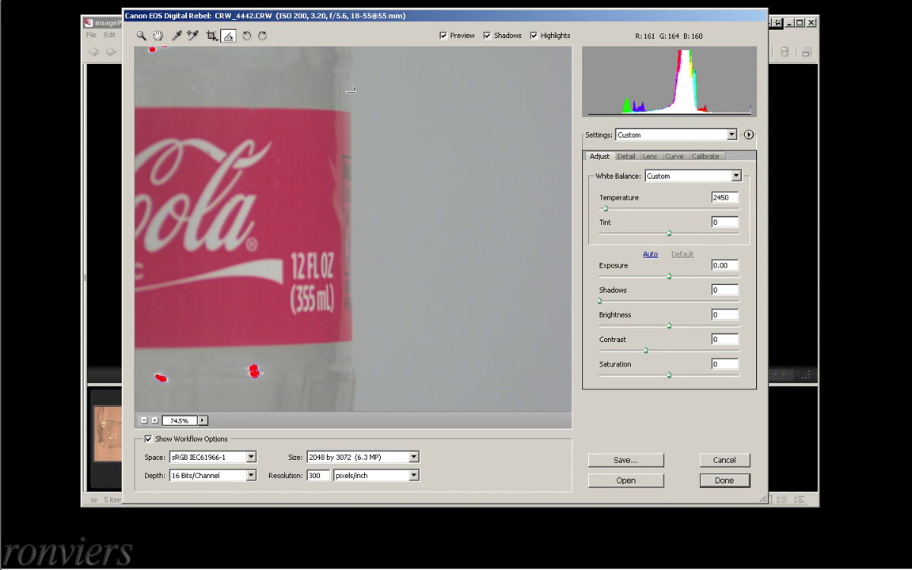
left_click_drag(389, 194, 357, 348)
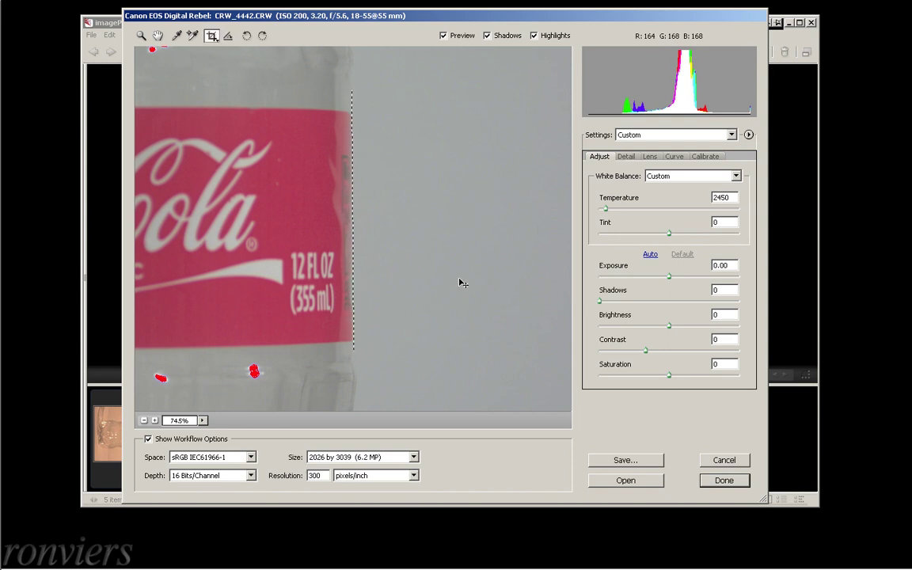
double_click(159, 37)
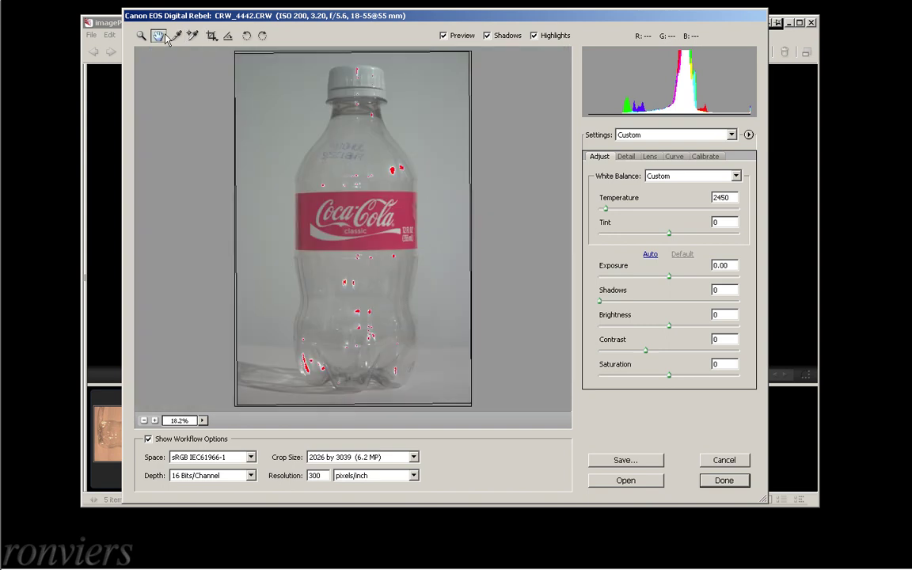
Crop tightly around the bottle from cap to base, to 1142 by 2874
left_click(214, 37)
left_click_drag(353, 50, 354, 61)
left_click_drag(473, 233, 424, 231)
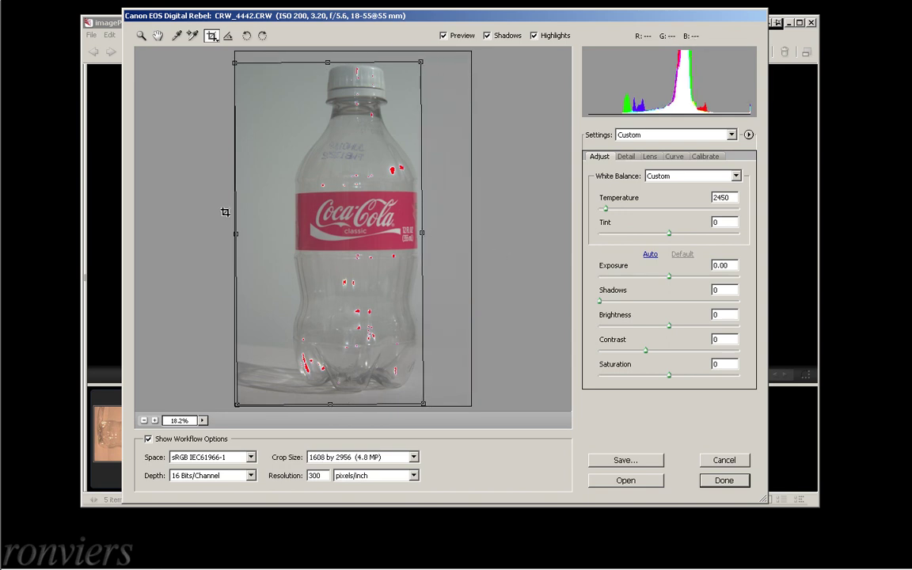
left_click_drag(239, 233, 289, 234)
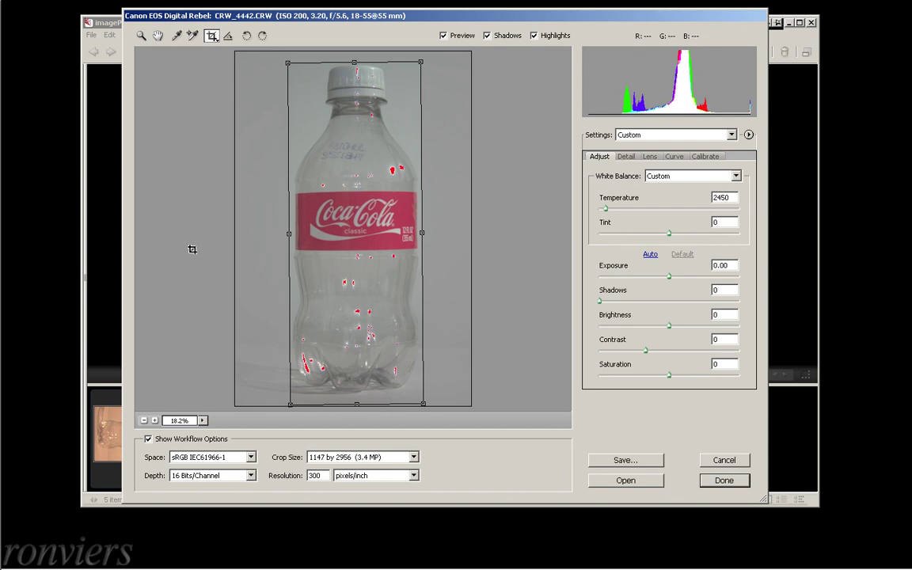
left_click_drag(292, 237, 292, 233)
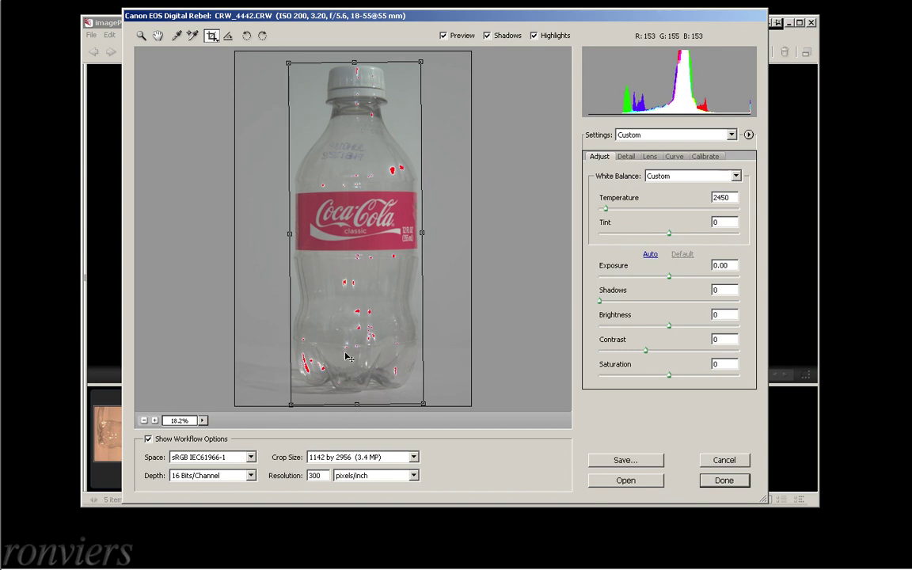
left_click_drag(357, 403, 363, 393)
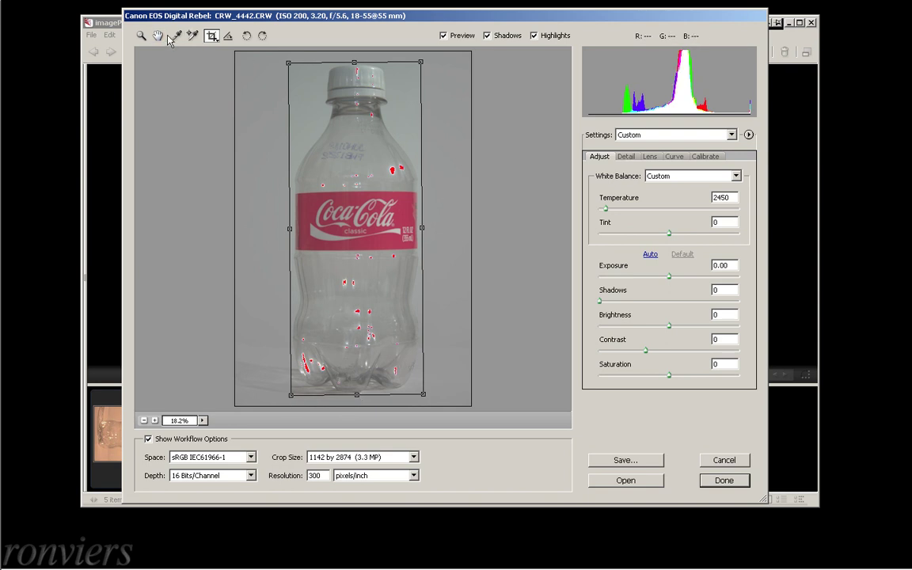
left_click(141, 36)
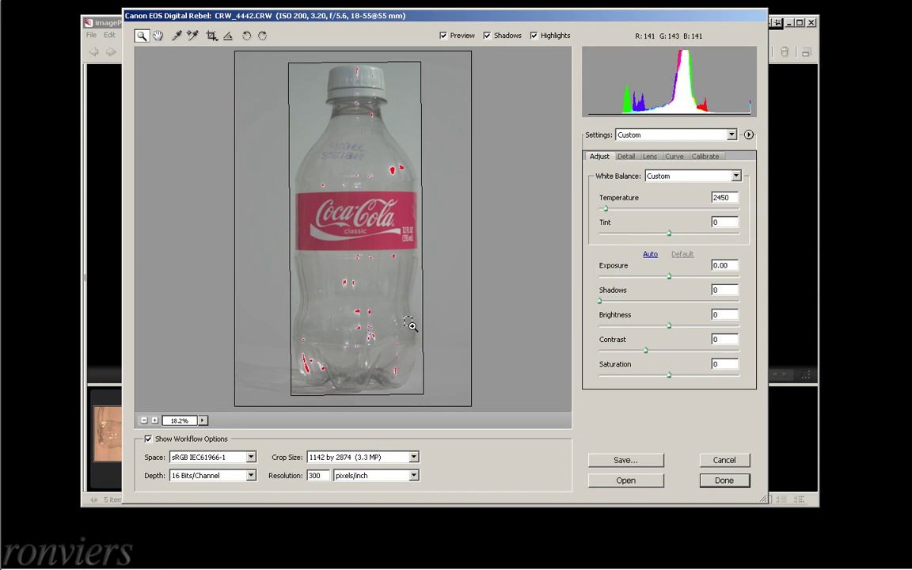
left_click_drag(403, 317, 429, 346)
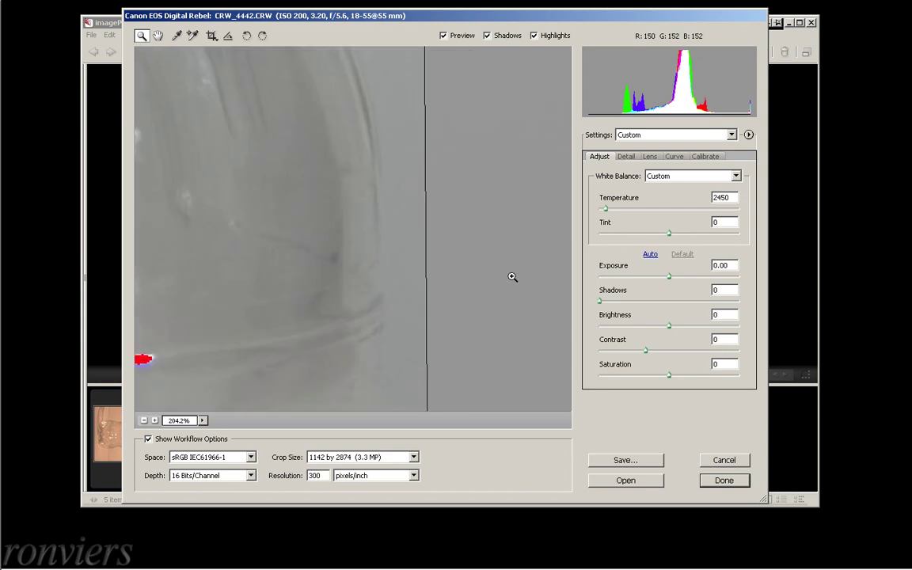
Pull a custom tone curve point down to Input 102, Output 10 for a steep contrast S-curve
left_click(674, 157)
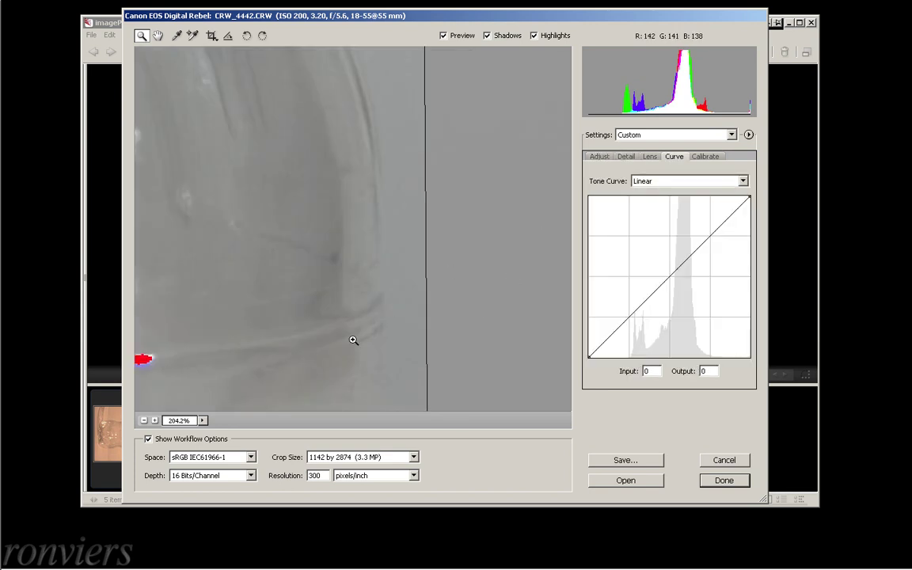
left_click_drag(373, 280, 388, 163)
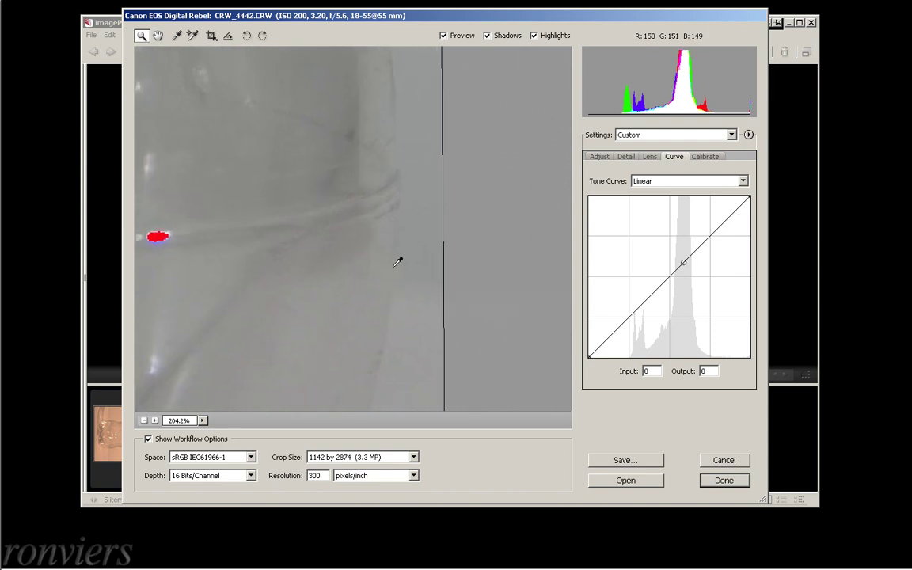
left_click_drag(625, 315, 658, 348)
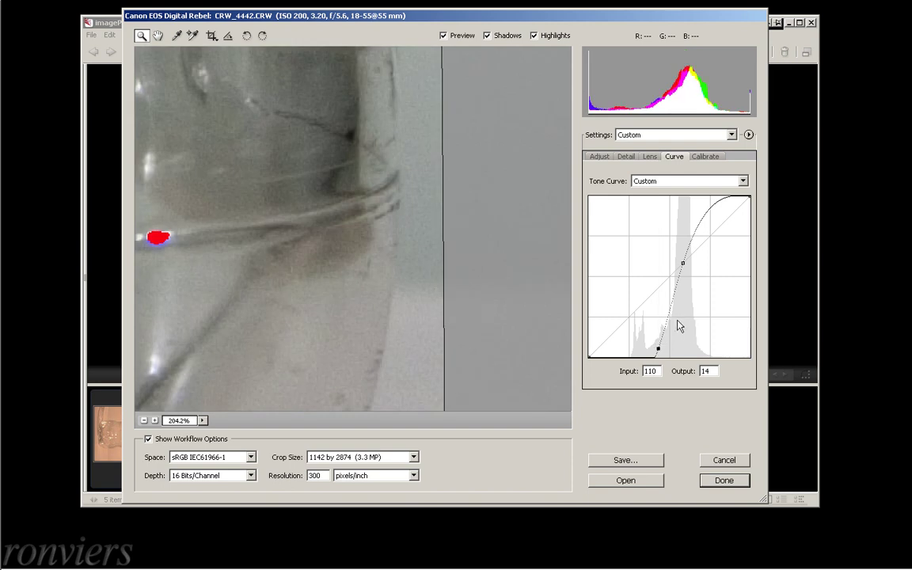
double_click(158, 36)
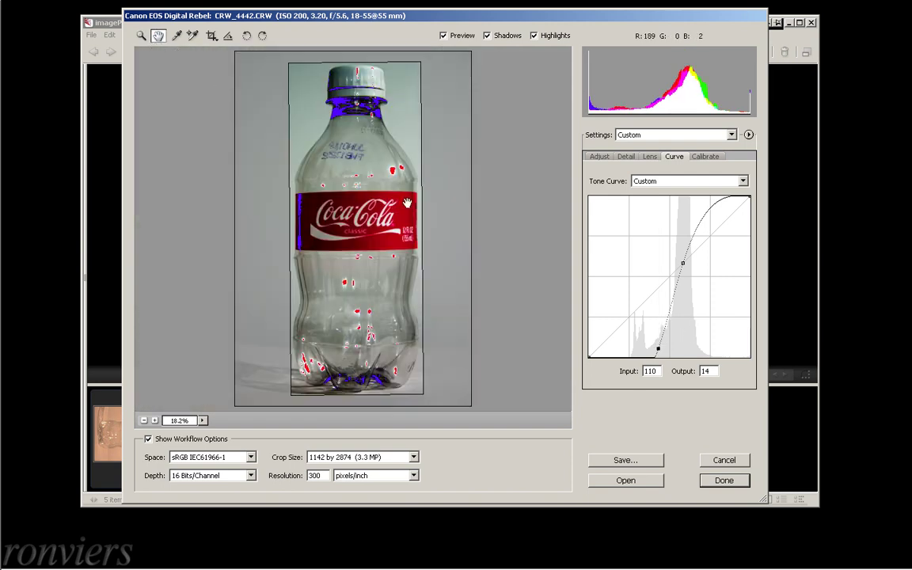
left_click_drag(659, 348, 653, 351)
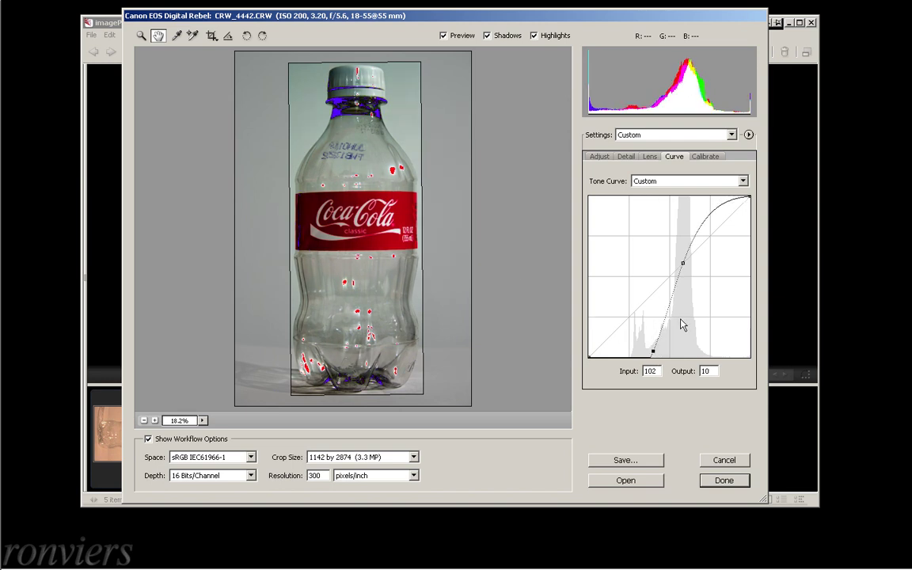
Apply the bottle edits, open CRW_4451, straighten it along the neck and neutralise its white balance
left_click(724, 481)
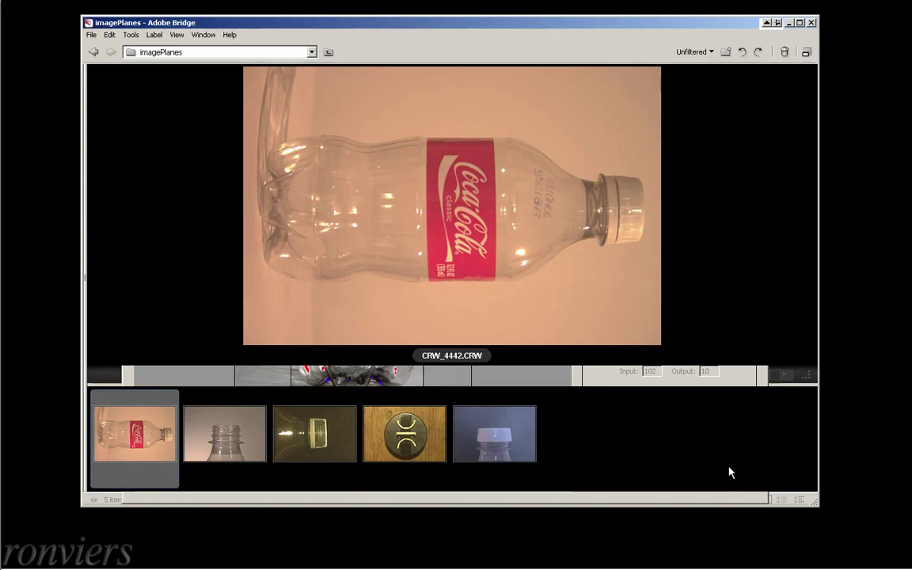
right_click(237, 419)
left_click(267, 181)
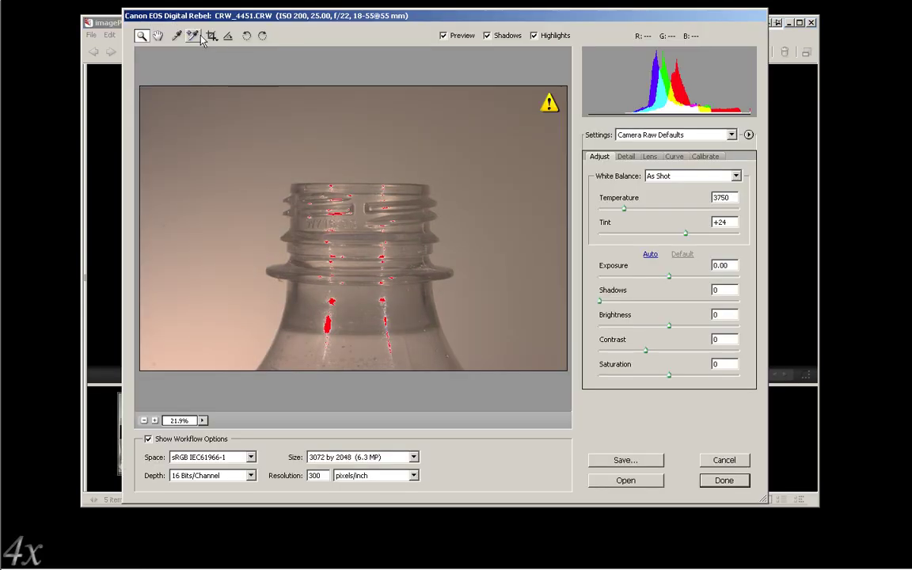
left_click_drag(253, 129, 418, 267)
left_click_drag(192, 209, 482, 208)
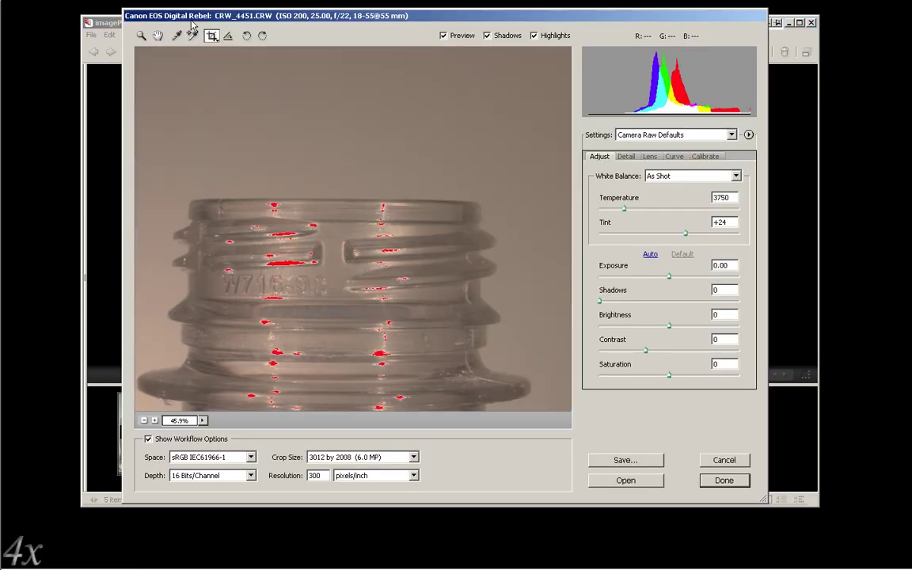
key("i")
left_click(271, 202)
Crop the neck photo tightly to the threads, to 1376 by 773
key("c")
left_click_drag(353, 87, 353, 180)
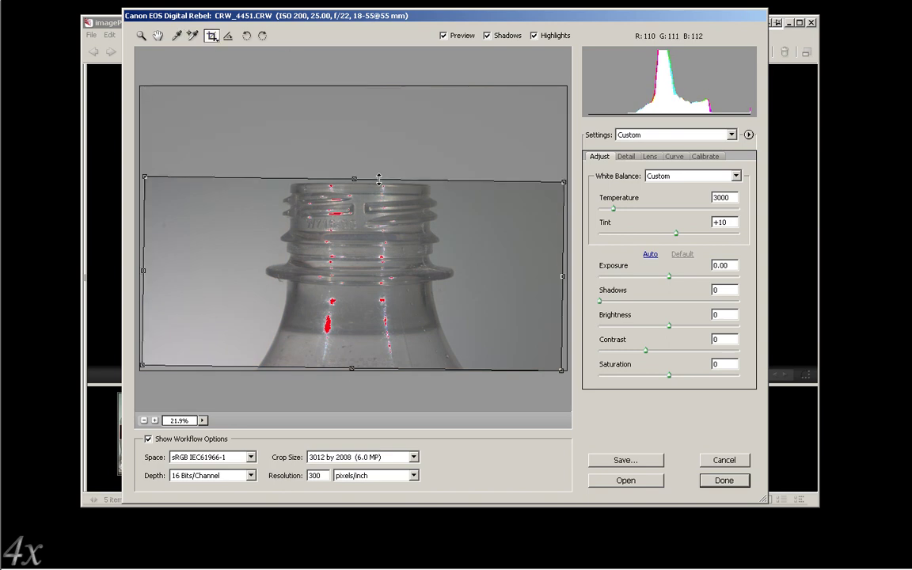
left_click_drag(350, 368, 351, 287)
left_click_drag(564, 231, 451, 235)
left_click_drag(143, 232, 265, 233)
left_click_drag(440, 235, 457, 234)
Add an S-shaped contrast tone curve and apply the neck photo edits
left_click(674, 157)
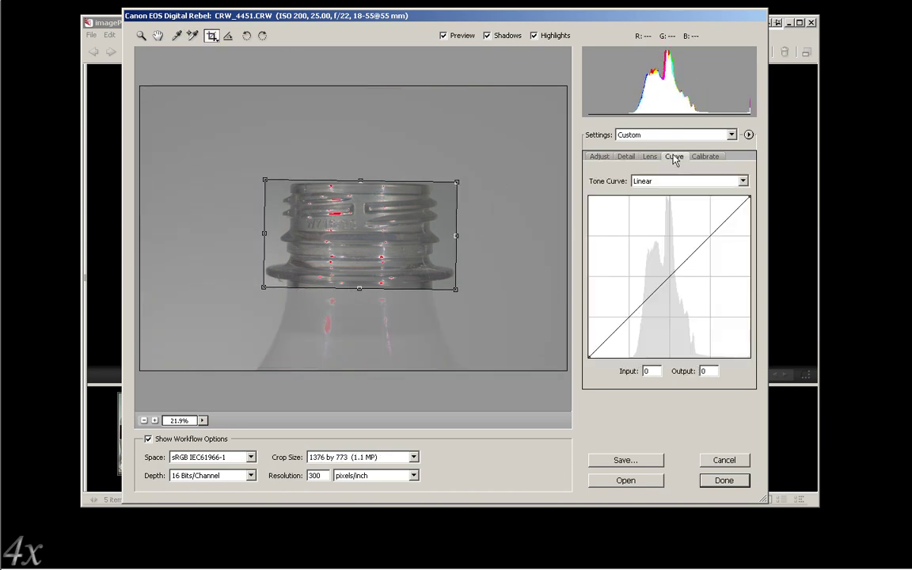
mouse_move(627, 322)
left_mouse_down()
mouse_move(631, 344)
mouse_move(665, 280)
mouse_move(640, 353)
left_mouse_up()
left_click(724, 480)
Open the cap photo CRW_4508, rotate it to portrait and neutralise its white balance
right_click(313, 431)
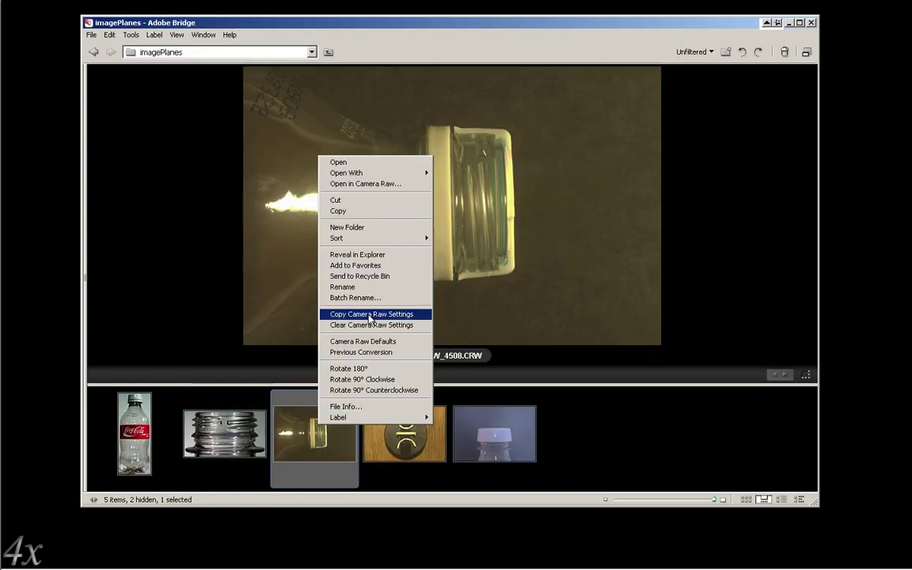
left_click(364, 183)
left_click(247, 36)
left_click(176, 36)
left_click(317, 214)
Straighten the cap photo along the cap's edge
left_click(141, 35)
left_click_drag(254, 187, 405, 269)
left_click(228, 36)
left_click_drag(230, 250, 506, 241)
Crop the cap photo tightly around the cap, to 1180 by 693
left_click_drag(352, 56, 351, 173)
left_click_drag(360, 396, 356, 254)
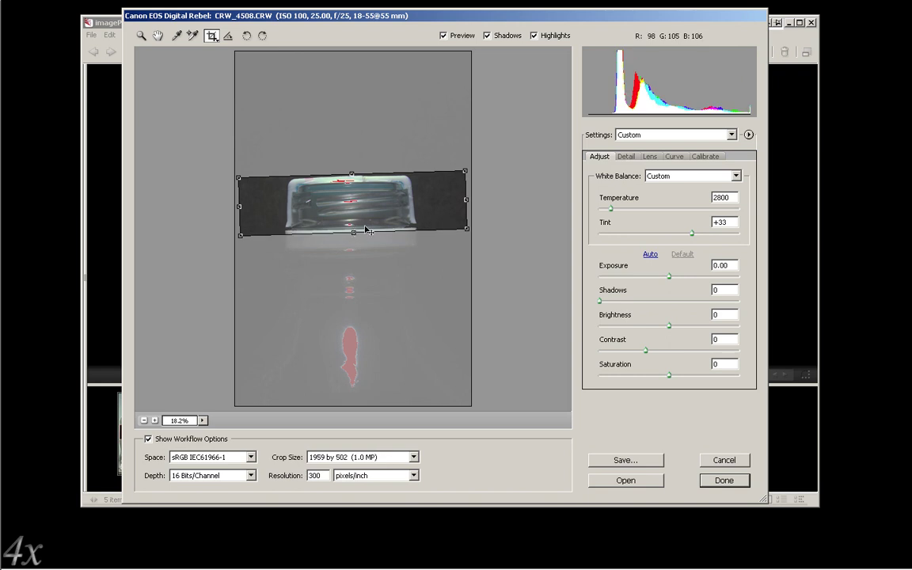
left_click_drag(467, 210, 418, 212)
left_click_drag(239, 217, 281, 215)
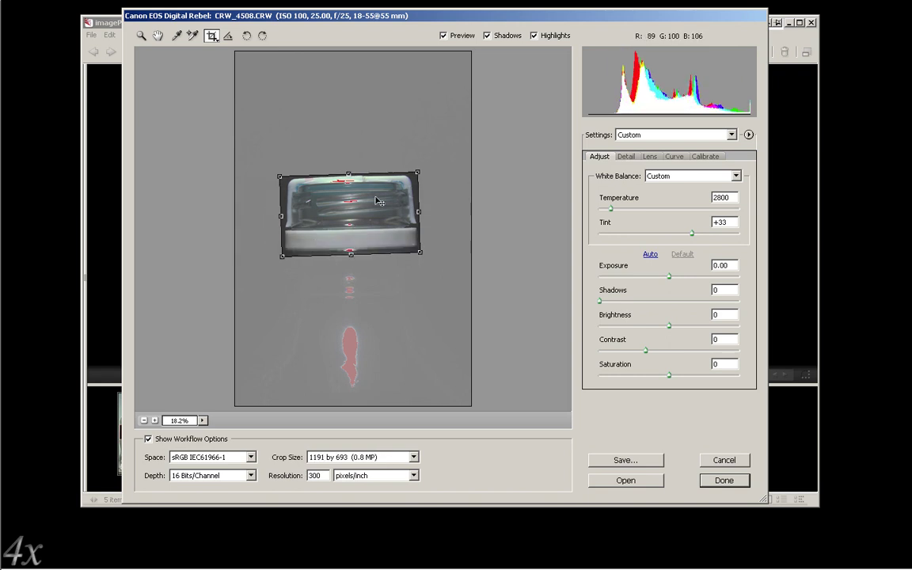
Add a custom contrast curve point, apply the edits and open CRW_4510 in Camera Raw
left_click(674, 156)
left_click(141, 35)
mouse_move(393, 204)
left_mouse_down()
mouse_move(419, 221)
mouse_move(391, 210)
left_mouse_up()
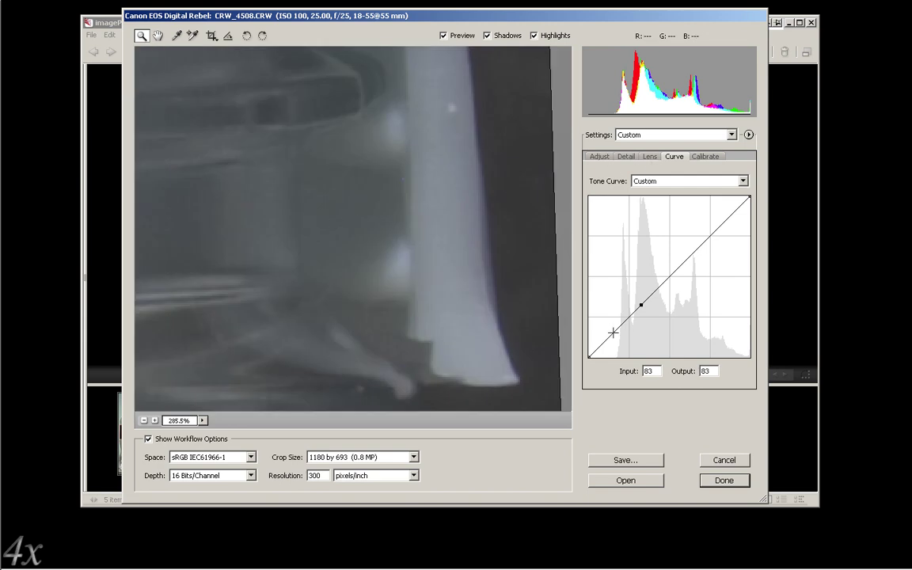
left_click_drag(613, 333, 629, 338)
key("ctrl+0")
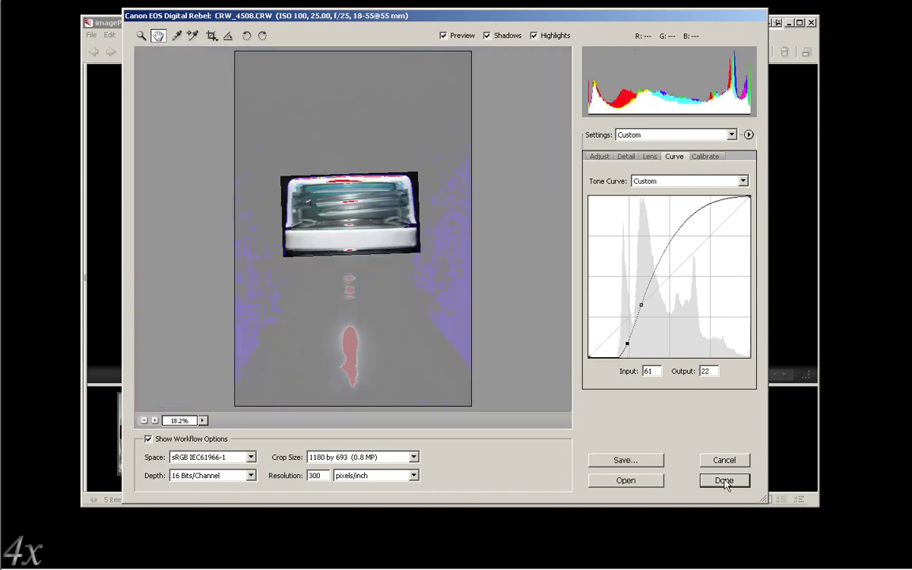
left_click(724, 480)
right_click(414, 417)
left_click(431, 180)
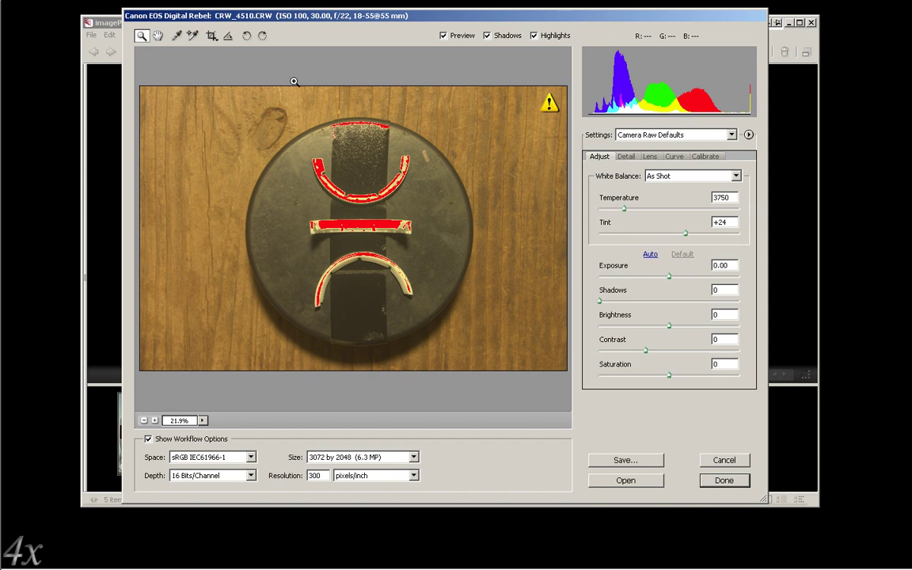
Neutralise CRW_4510 from the white centre piece and level it along the centre bar
left_click(304, 232)
left_click(228, 35)
left_click_drag(278, 158, 445, 298, "ctrl")
left_click_drag(241, 232, 468, 221)
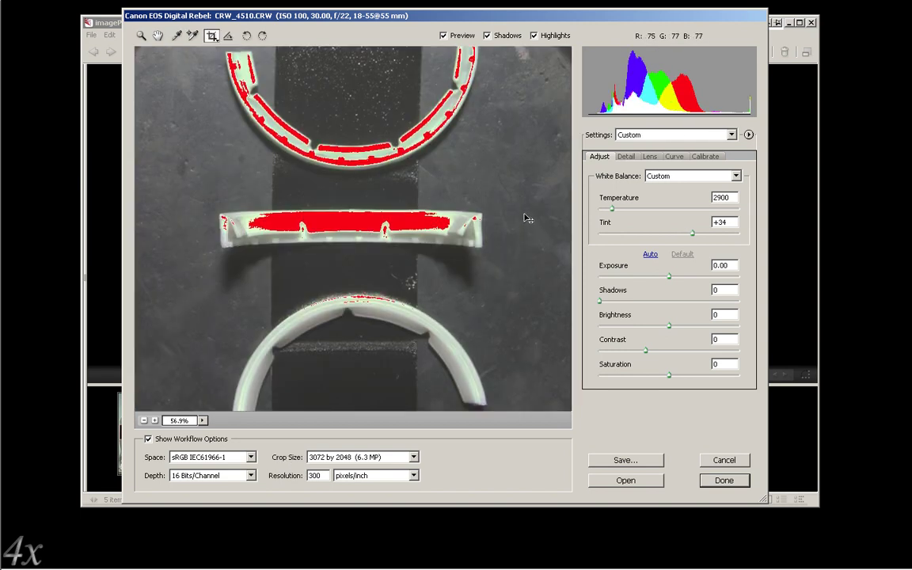
double_click(157, 35)
Crop the three-piece photo in around the pieces, to 775 by 1122
left_click_drag(353, 86, 353, 154)
left_click_drag(352, 370, 358, 311)
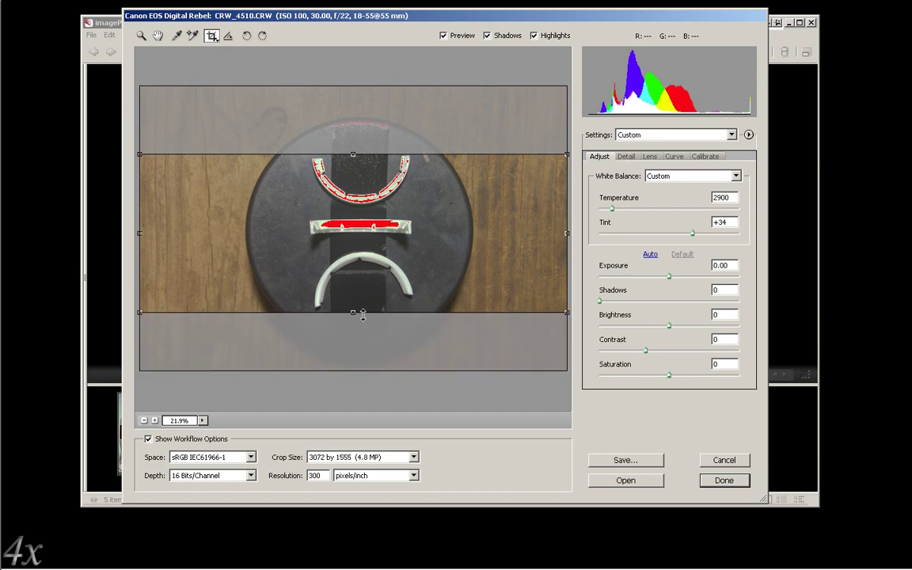
left_click_drag(567, 232, 416, 232)
left_click_drag(139, 232, 307, 230)
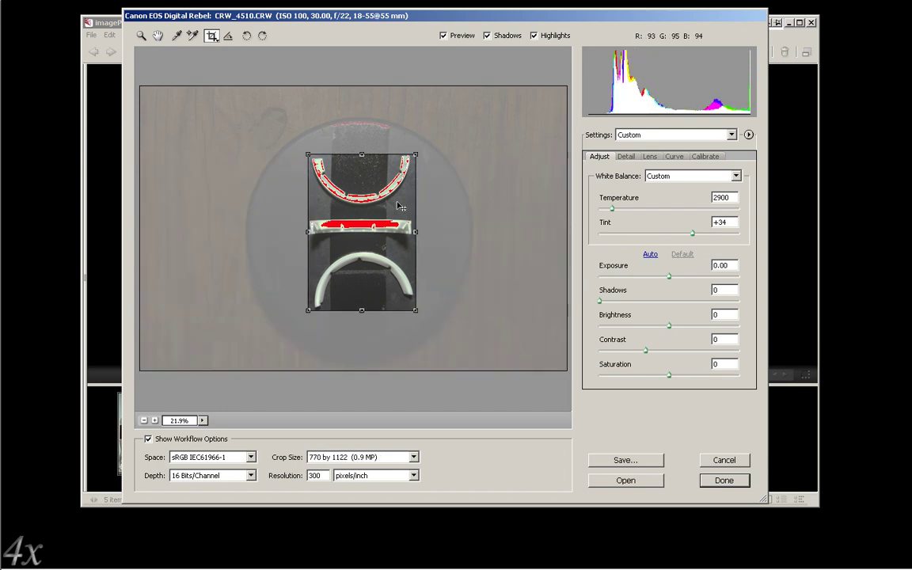
Move the curve black point right for a steep curve, apply, and open CRW_4539
left_click(176, 35)
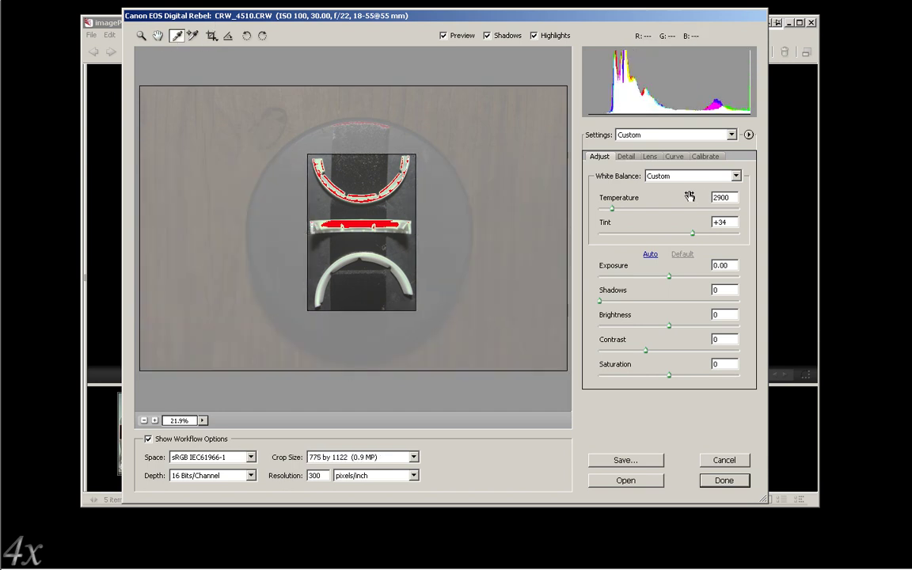
left_click(673, 156)
left_click(141, 36)
left_click_drag(306, 215, 326, 235)
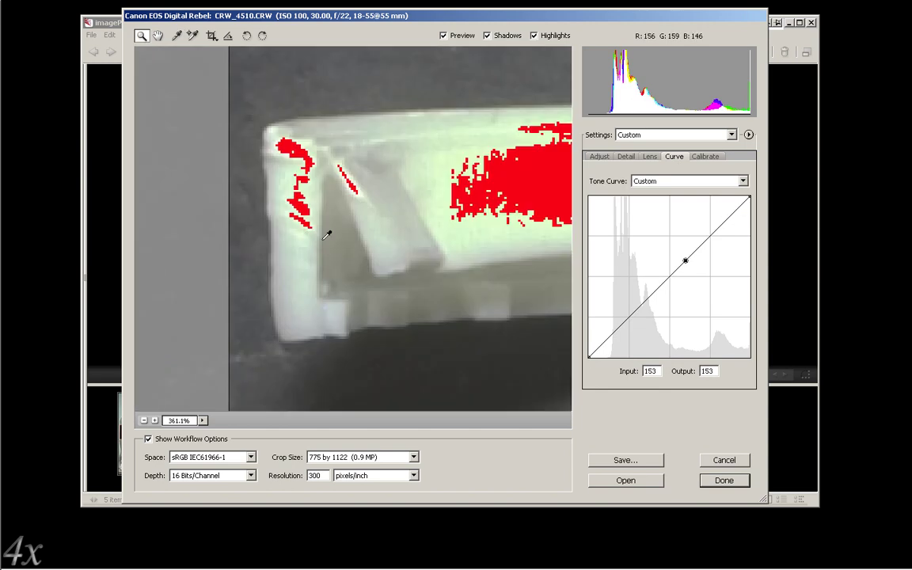
left_click_drag(589, 356, 644, 355)
double_click(141, 36)
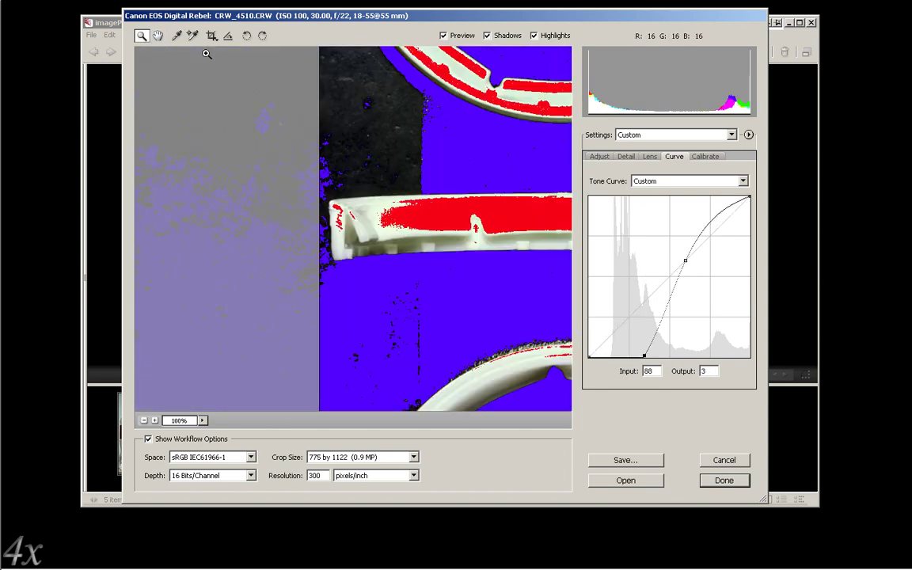
double_click(158, 35)
left_click_drag(732, 208, 732, 201)
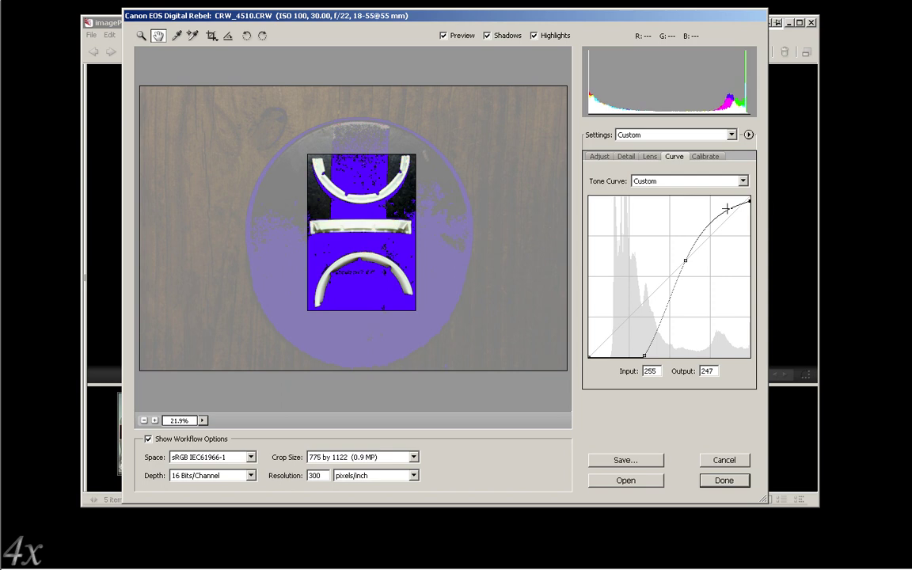
left_click(724, 479)
double_click(509, 425)
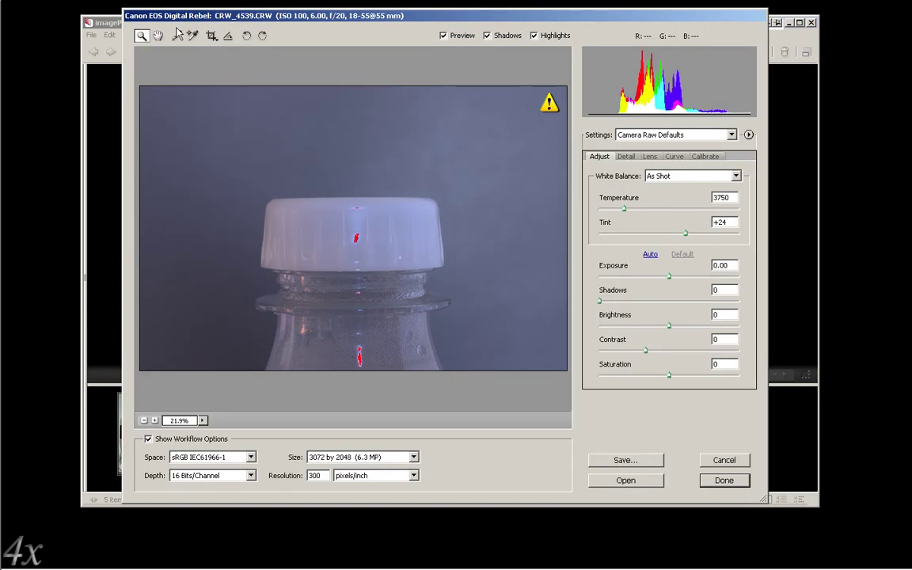
Level the bottle-cap photo along the cap's top edge
left_click_drag(234, 104, 470, 300)
left_click(228, 34)
left_click_drag(224, 222, 491, 216)
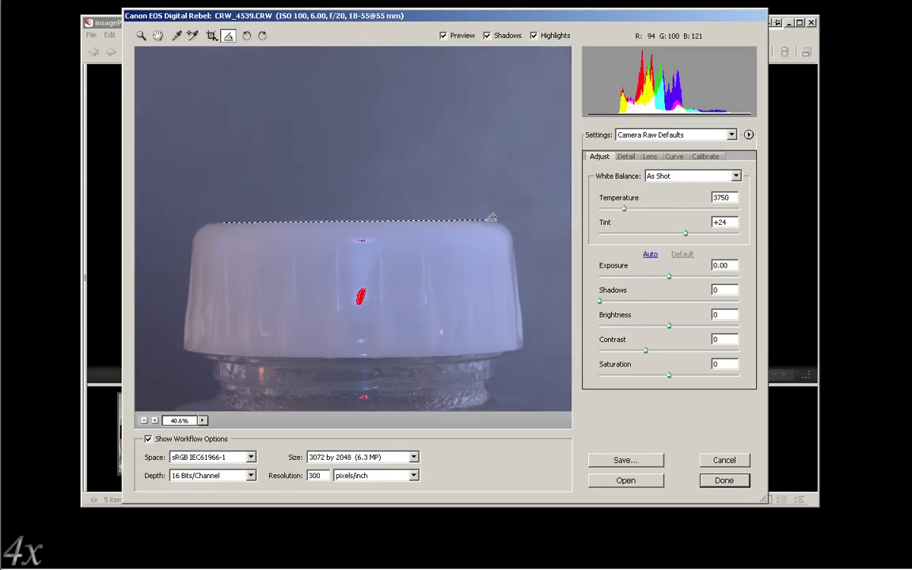
double_click(141, 35)
Crop the bottle-cap photo around the cap, to 1348 by 767
left_click_drag(353, 86, 353, 194)
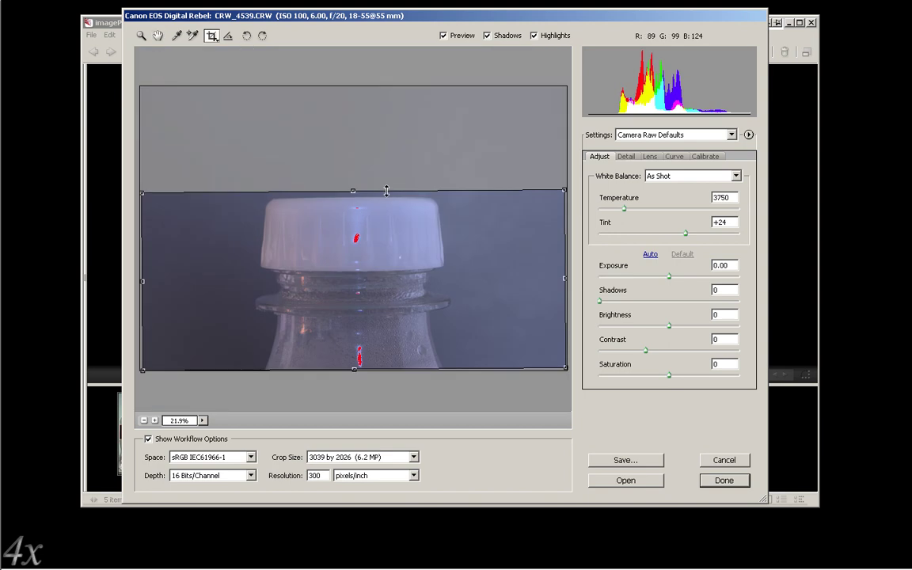
left_click_drag(357, 366, 356, 301)
left_click_drag(564, 247, 448, 247)
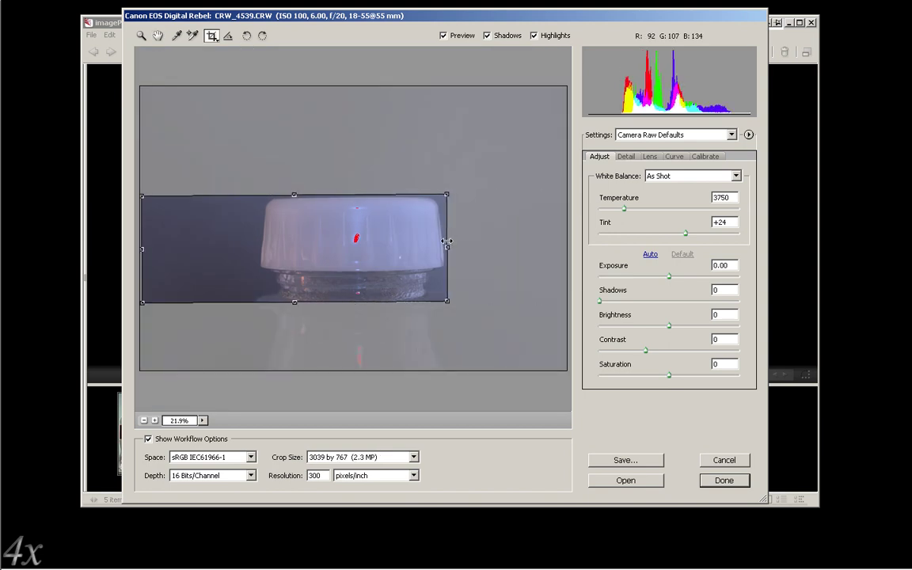
left_click_drag(142, 247, 259, 247)
Neutralise the cap's colour, set the curve low point to Input 106, Output 1, and apply
key("i")
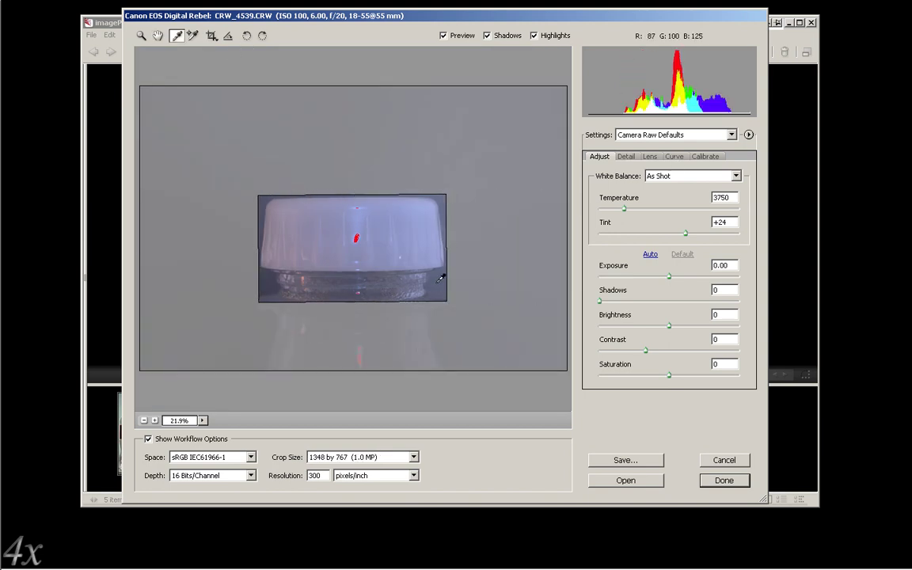
left_click(316, 230)
key("ctrl+alt+4")
key("z")
left_click_drag(412, 231, 443, 238)
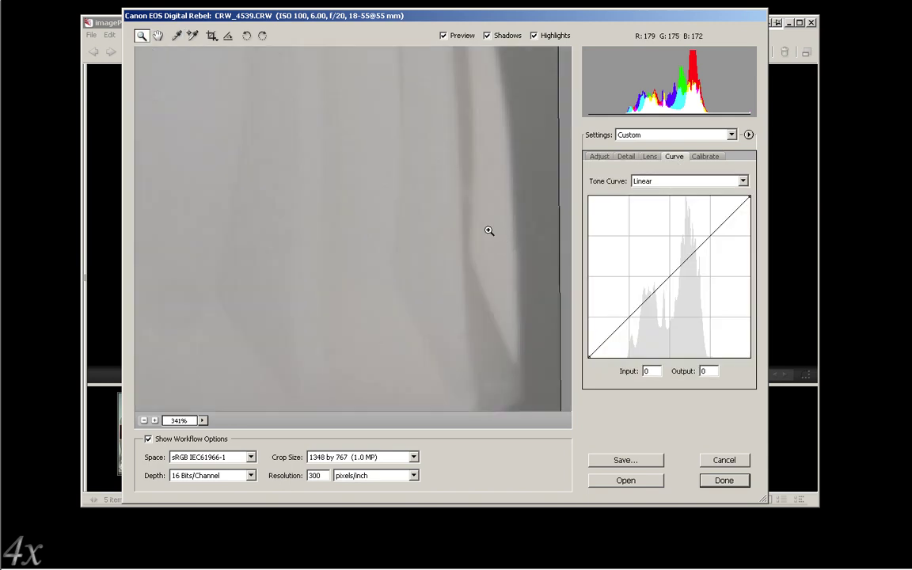
left_click_drag(601, 344, 656, 355)
double_click(157, 35)
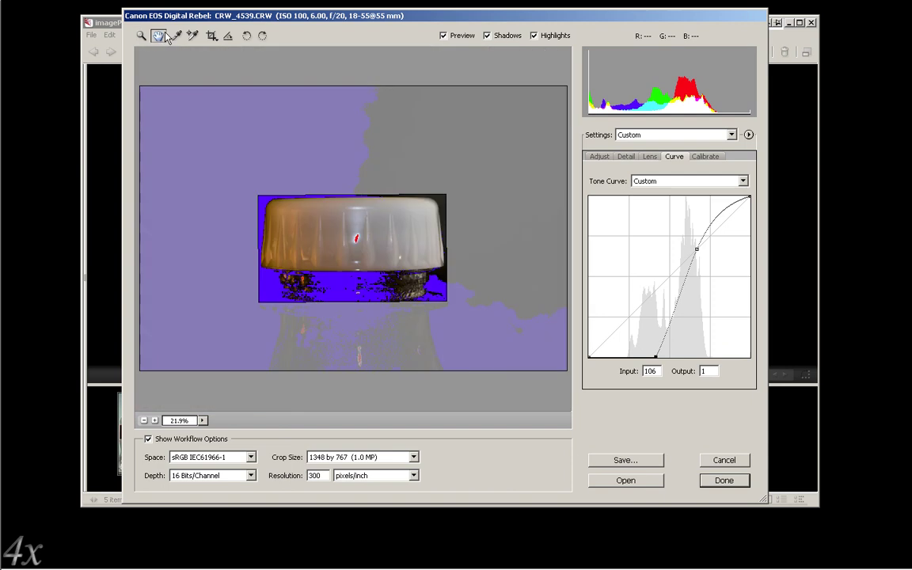
key("ctrl+plus")
left_click(723, 480)
mouse_move(456, 562)
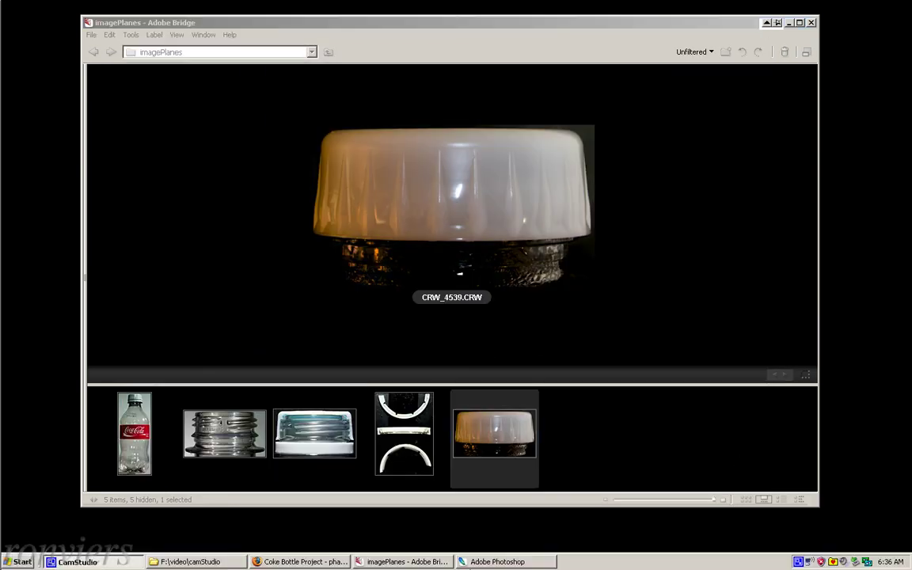
Create Untitled-1 at 512 by 1024 px, 72 ppi, RGB 16-bit, white background, and arrange its window
left_click(507, 558)
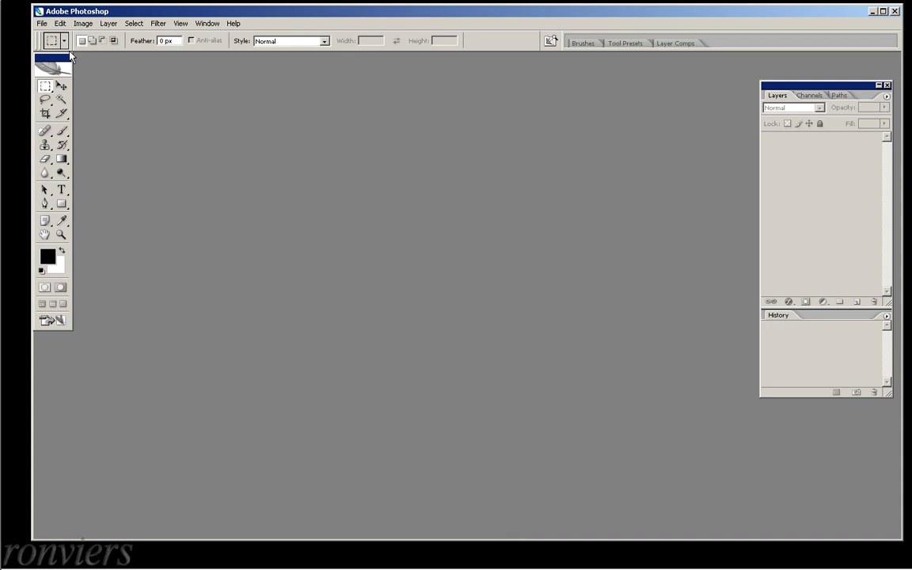
left_click(42, 23)
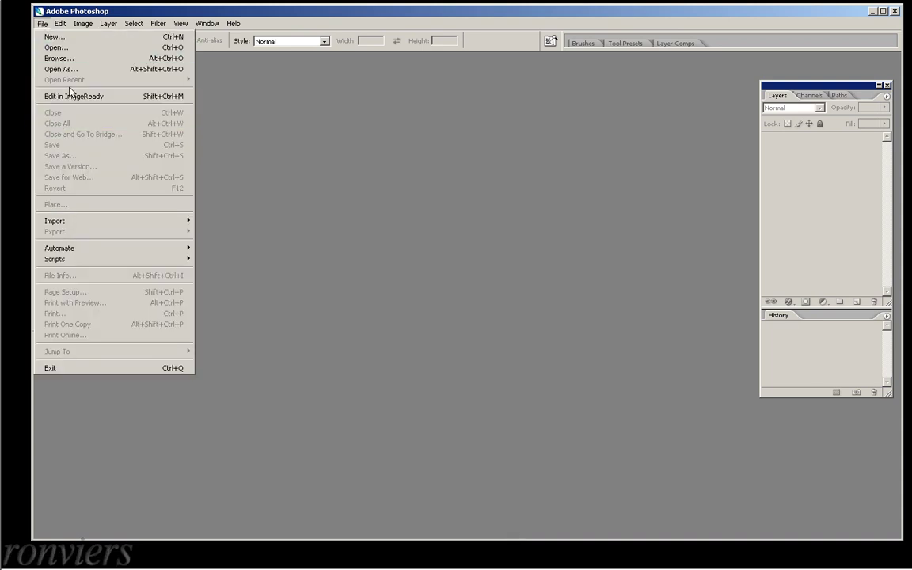
left_click(55, 36)
double_click(389, 181)
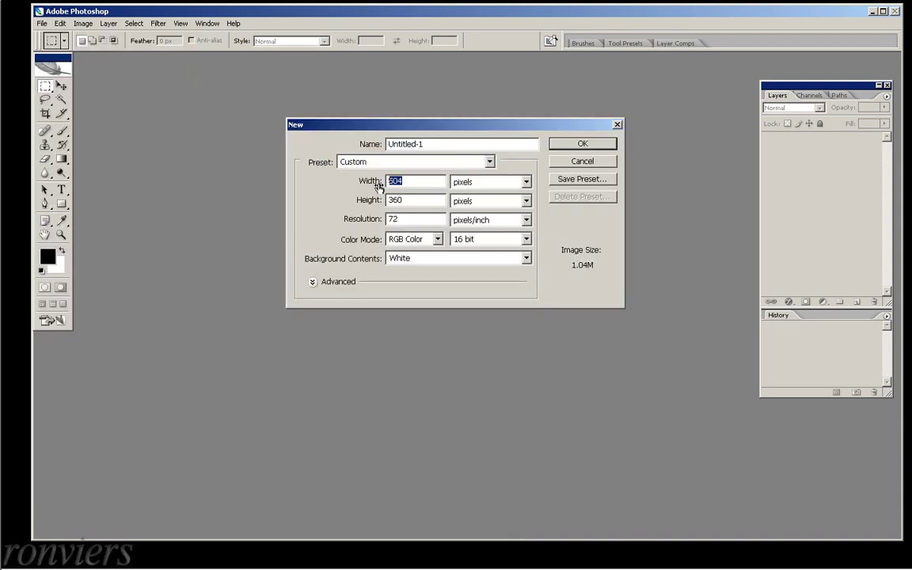
type("5")
type("102")
left_click(583, 145)
left_click_drag(203, 62, 362, 46)
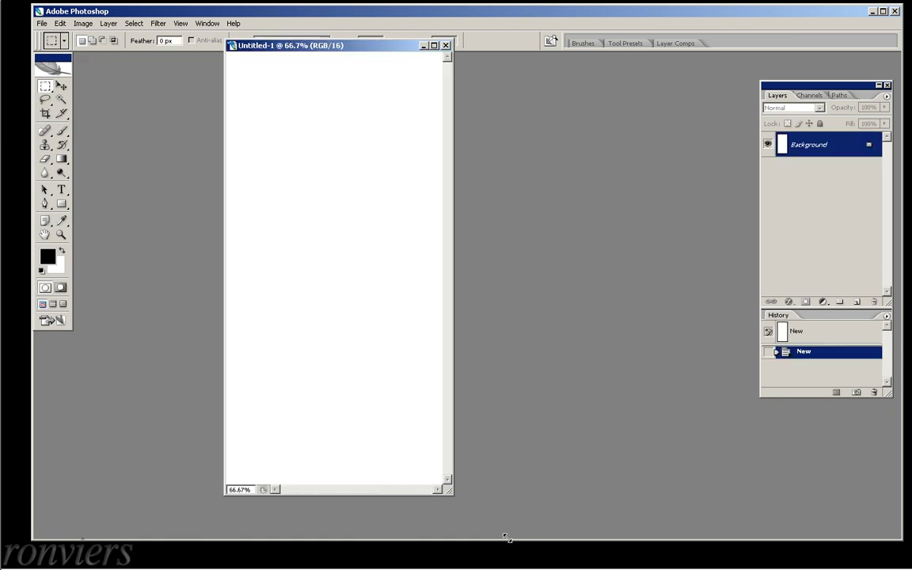
left_click_drag(507, 537, 511, 539)
key("Tab")
Place CRW_4442 from Bridge into Untitled-1 and scale it to span the canvas height
left_click(413, 562)
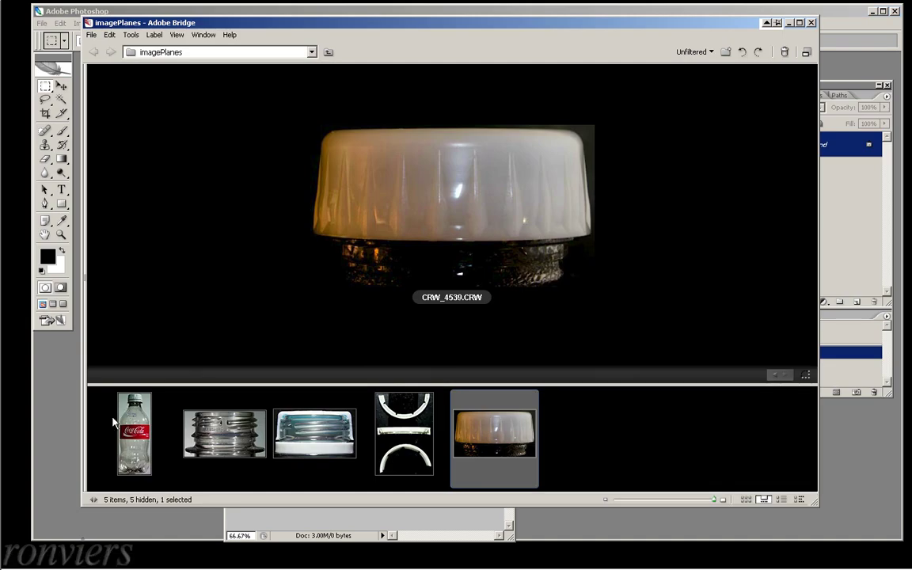
left_click(113, 422)
left_click(92, 35)
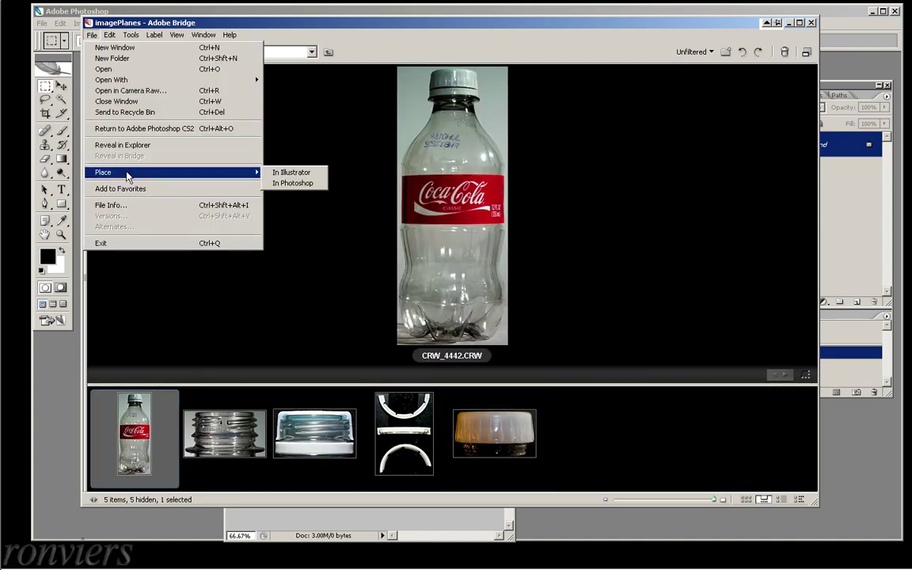
left_click(274, 169)
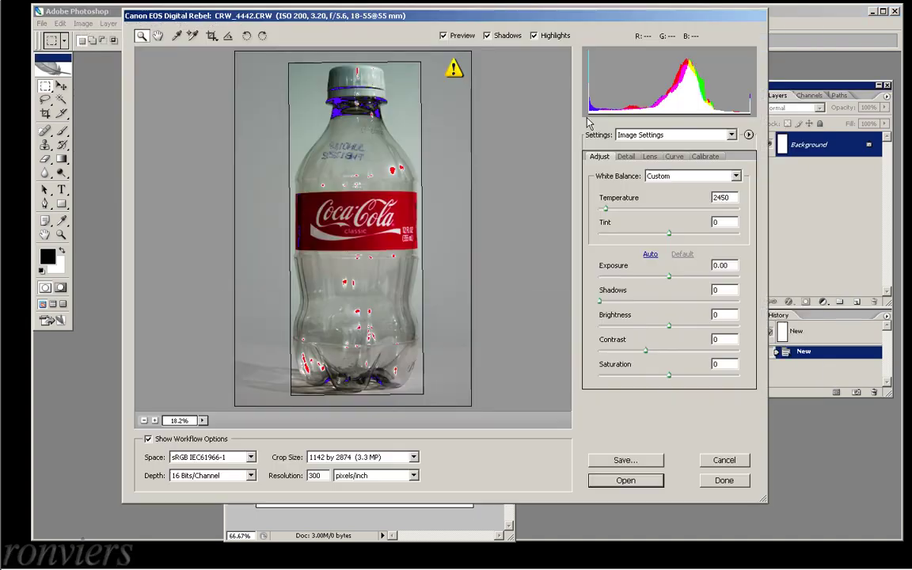
left_click(643, 480)
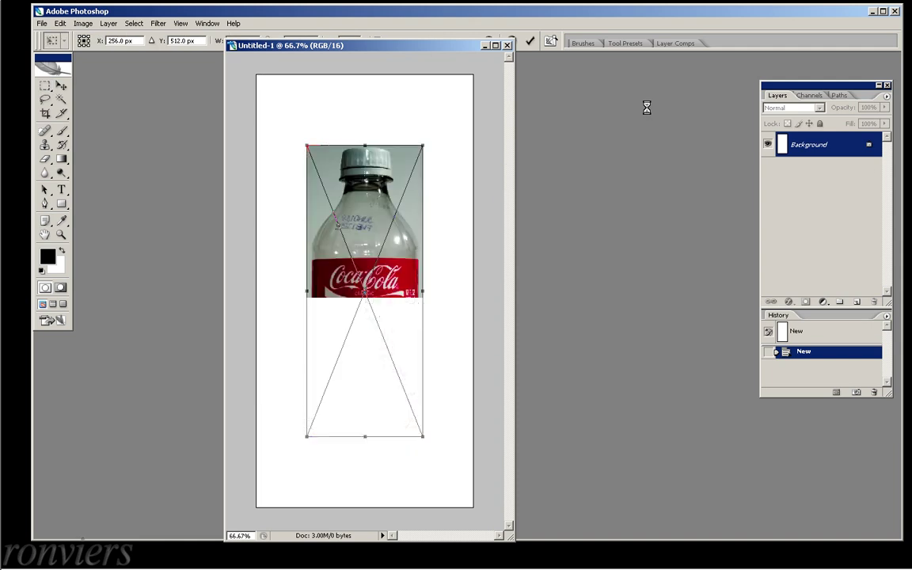
left_click_drag(425, 145, 490, 85, "shift")
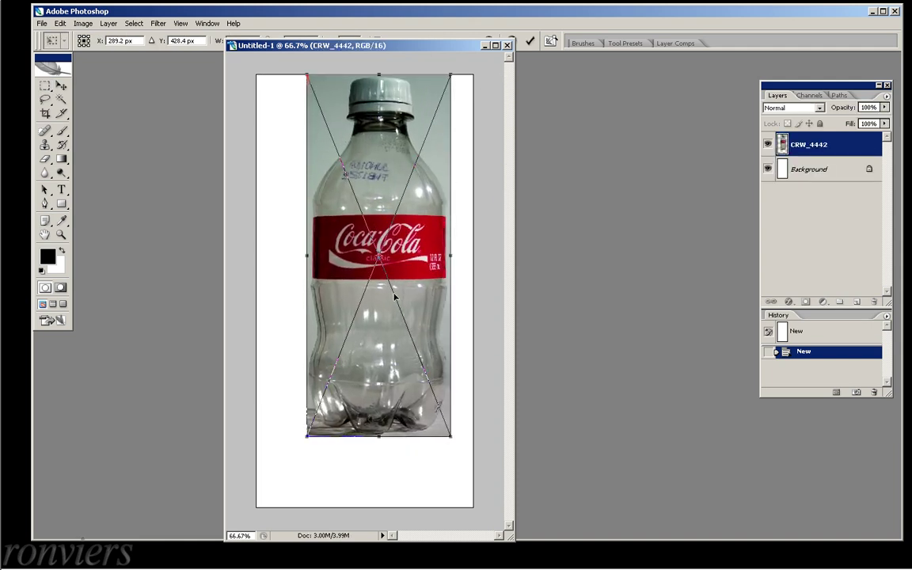
left_click_drag(304, 436, 280, 505, "shift")
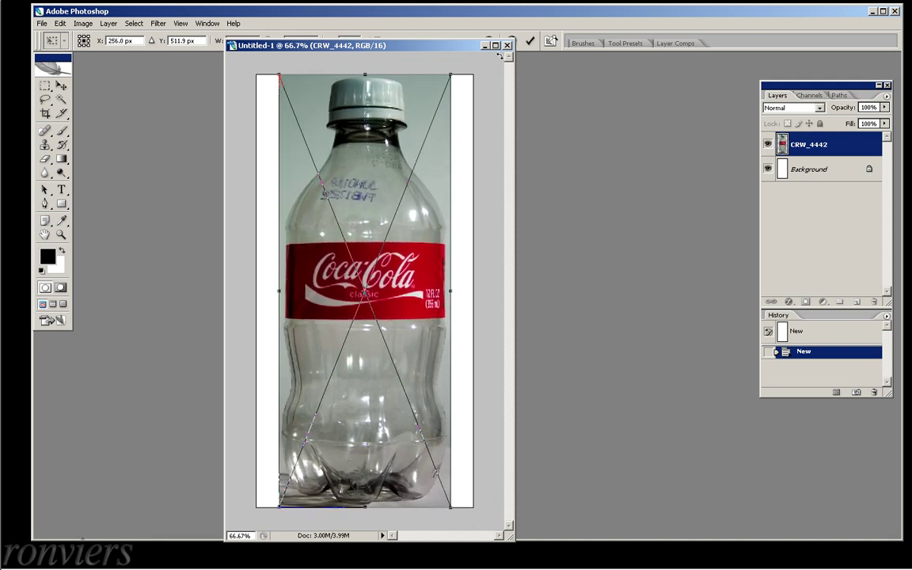
key("Return")
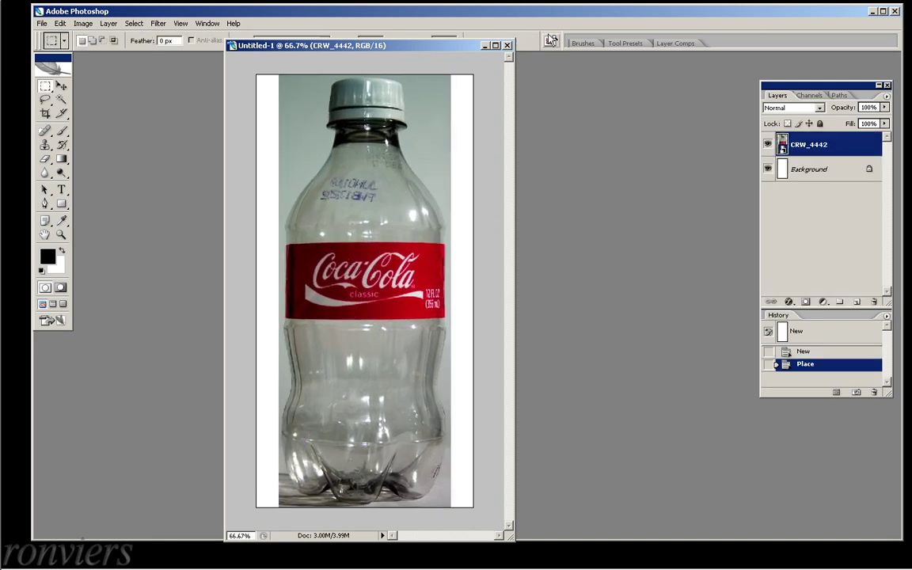
Place the bottle-neck photo CRW_4451 into Untitled-1 and scale it to fit
left_click(428, 562)
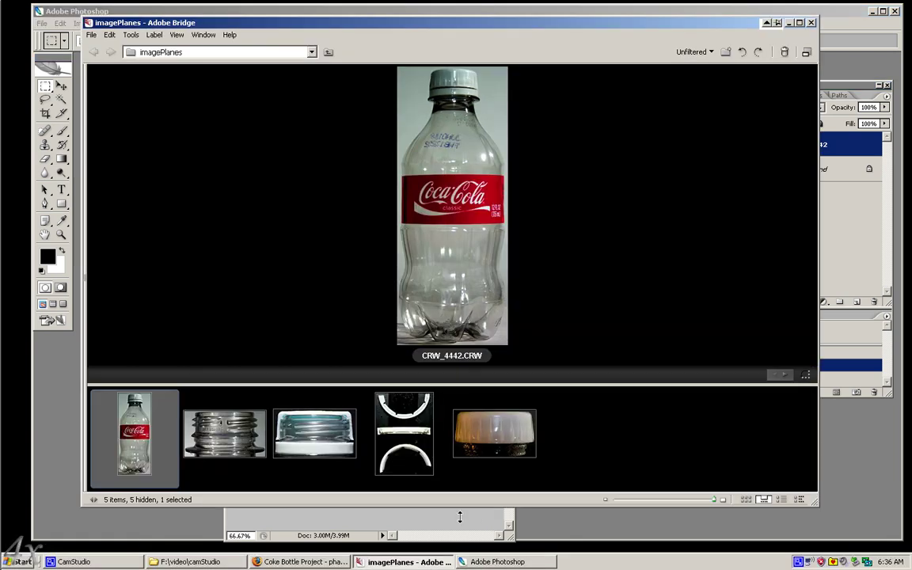
left_click(224, 438)
left_click(92, 33)
left_click(119, 100)
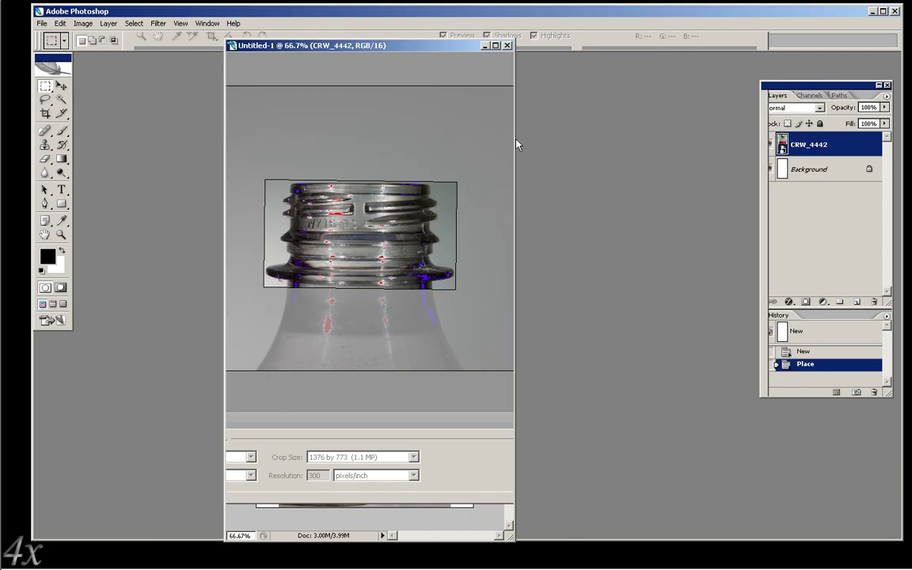
left_click_drag(290, 334, 256, 350)
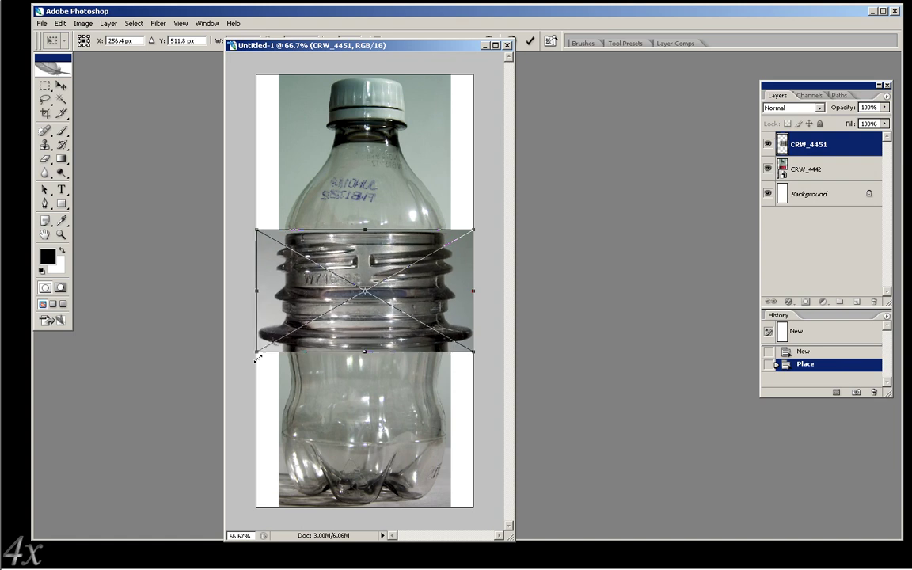
left_click(529, 41)
Place the cap-interior photo and enlarge it over the neck band
left_click(404, 560)
left_click(92, 35)
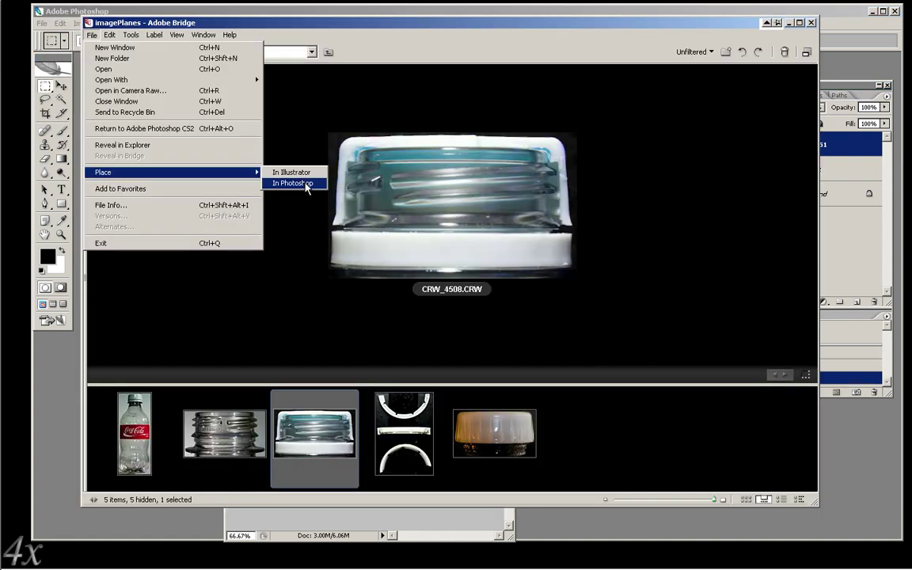
left_click(289, 185)
left_click(315, 480)
left_click_drag(426, 256, 473, 227, "alt+shift")
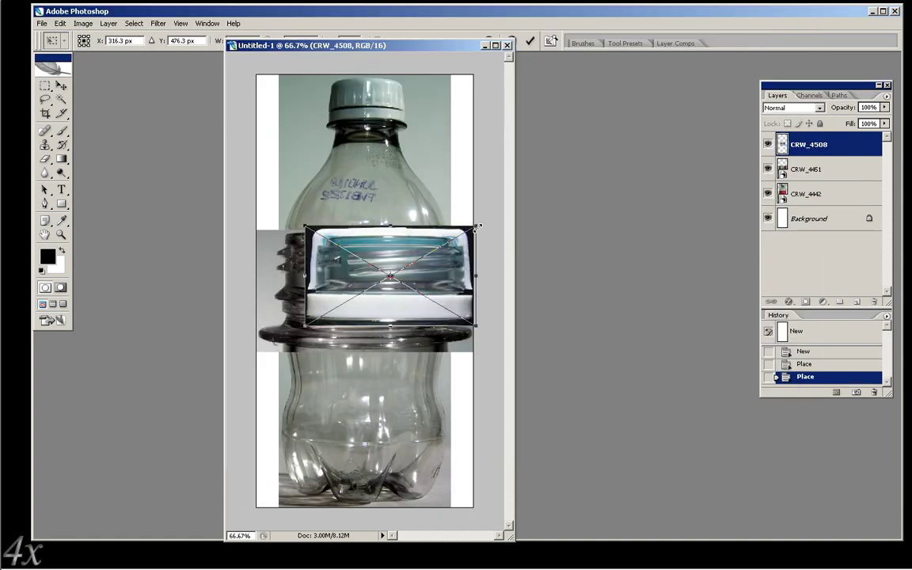
key("Return")
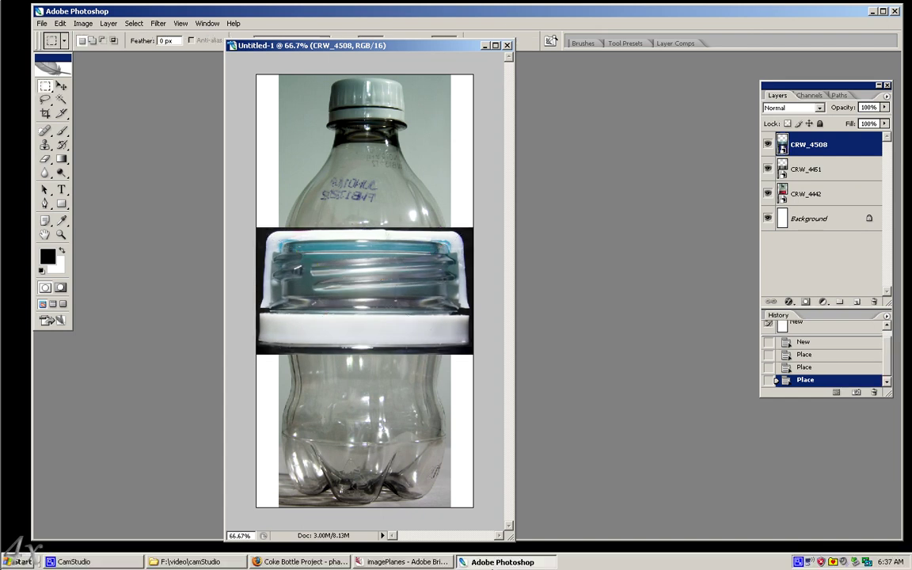
Place the cap-ring photo and enlarge it over the bottle's middle
left_click(387, 561)
left_click(95, 33)
left_click(289, 174)
left_click(626, 480)
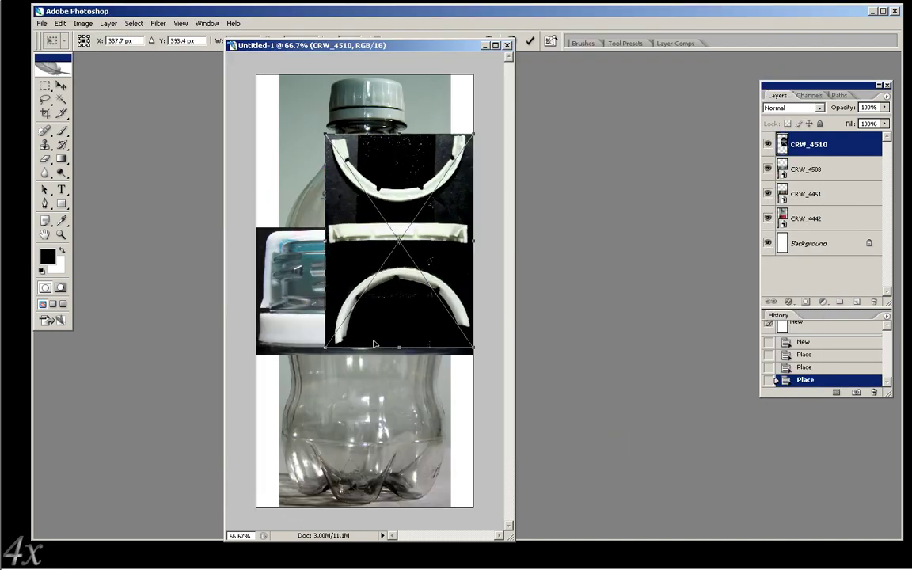
left_click_drag(325, 348, 255, 448, "shift")
key("Return")
Place the cap photo and fit it across the middle band
left_click(388, 560)
left_click(89, 32)
left_click(306, 185)
key("Return")
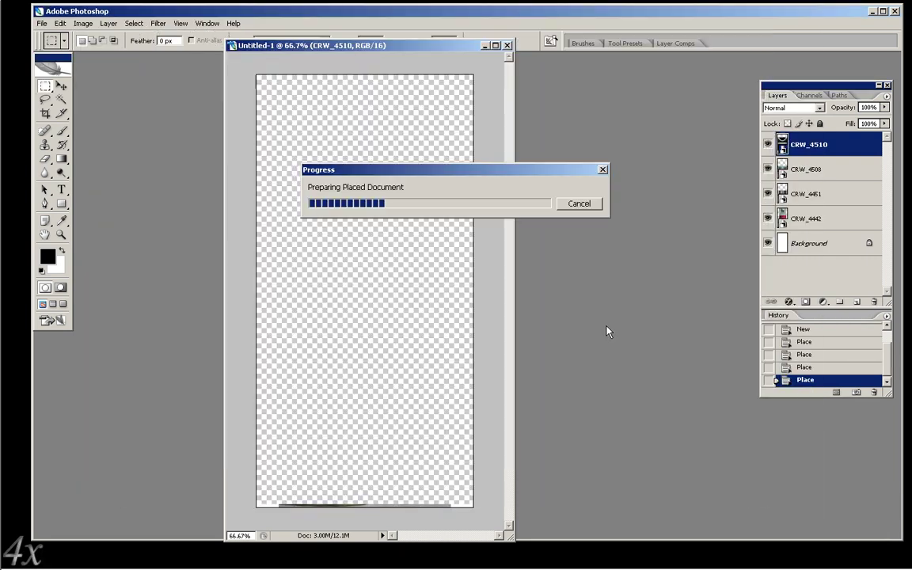
left_click_drag(439, 254, 473, 230)
left_click_drag(295, 325, 261, 356)
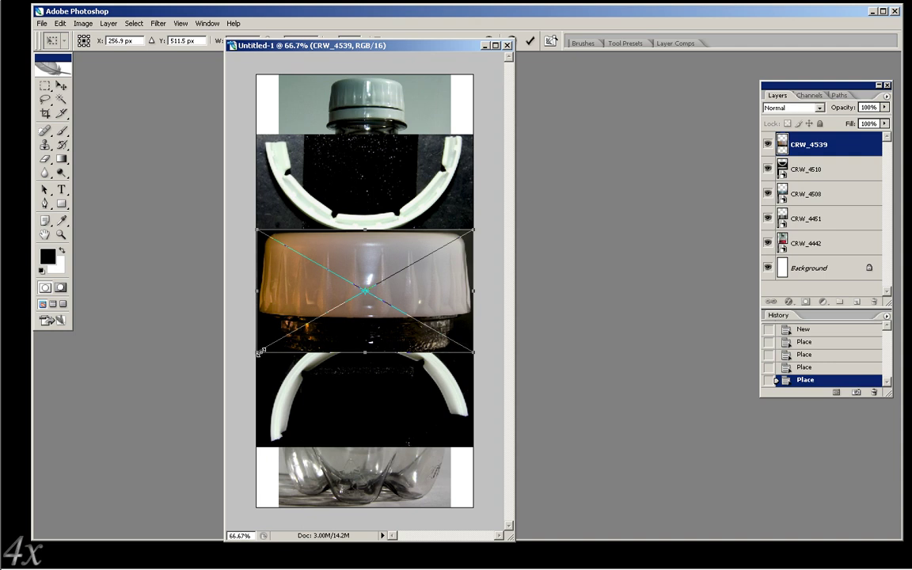
left_click(530, 41)
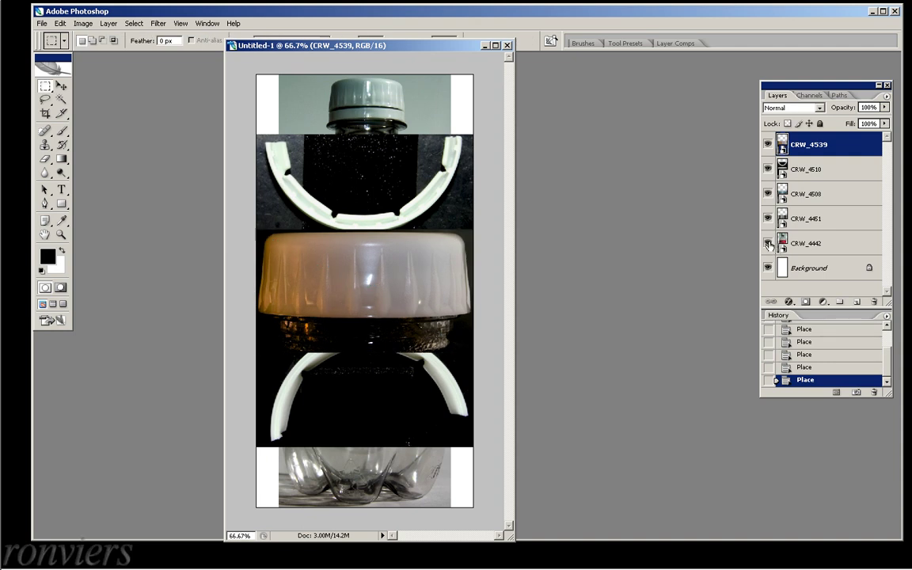
Duplicate CRW_4442 and Smart Sharpen the copy with Amount 148 and Radius 1.9
left_click(768, 243, "alt")
left_click_drag(829, 243, 856, 301)
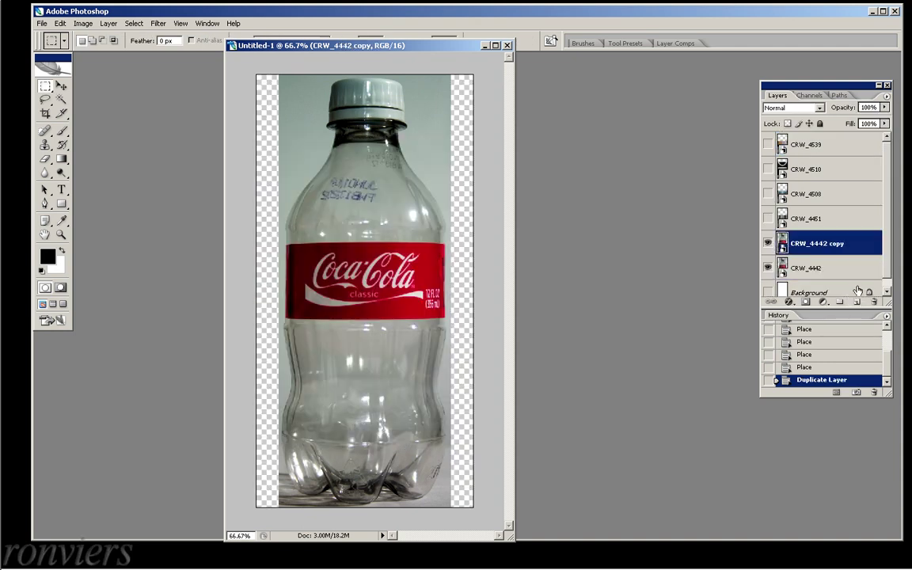
left_click(159, 26)
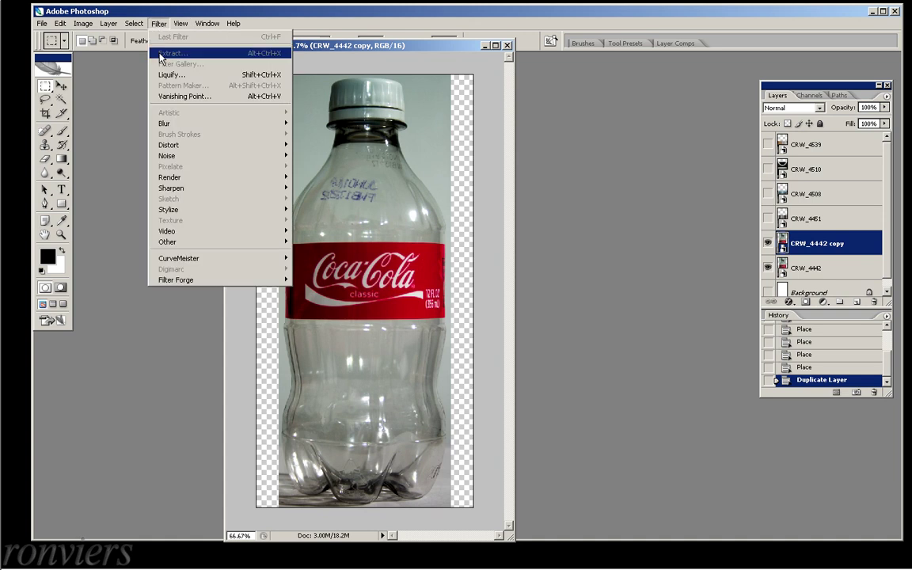
left_click(310, 209)
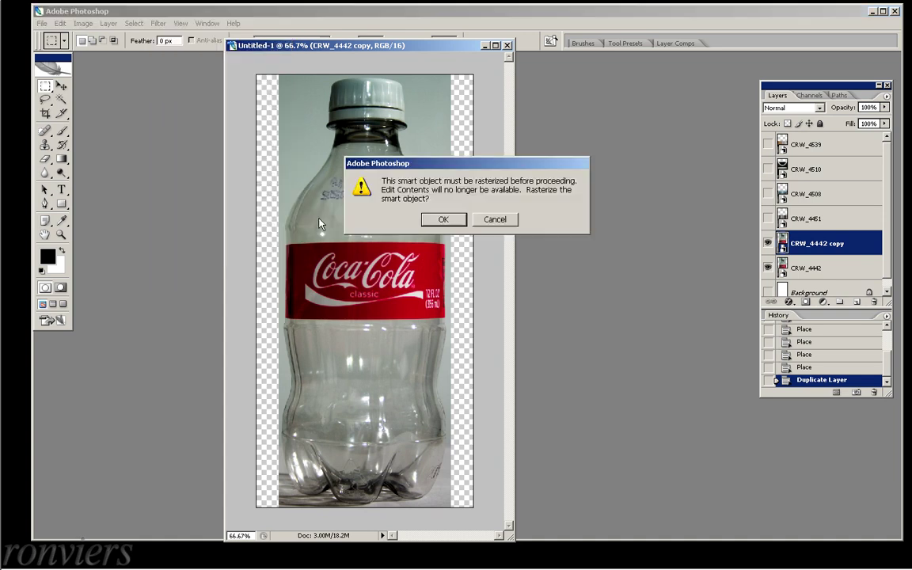
left_click(444, 220)
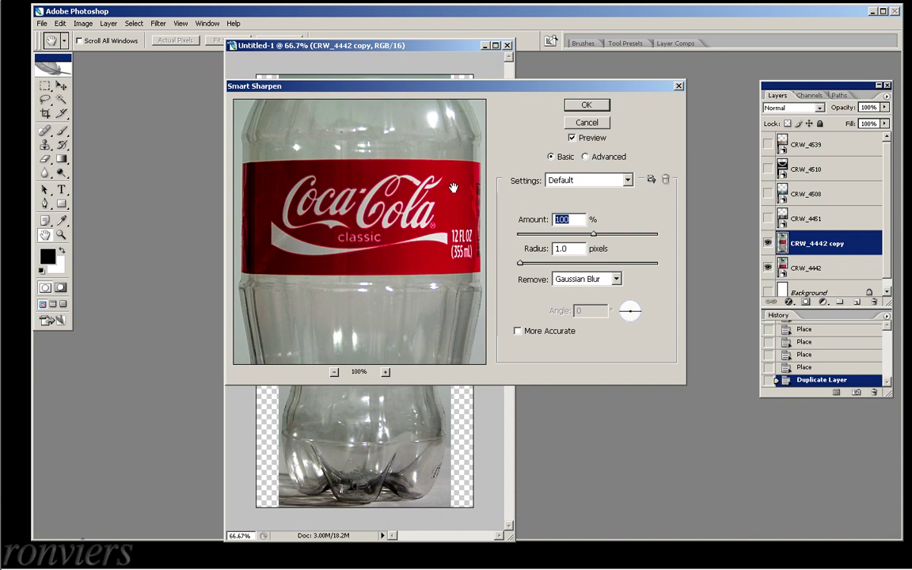
left_click_drag(439, 227, 398, 220)
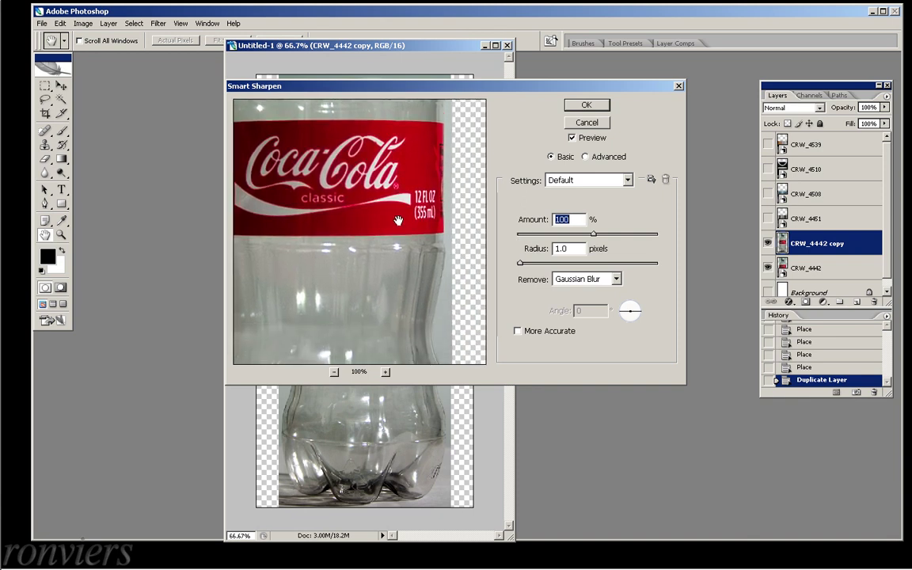
left_click_drag(521, 264, 527, 265)
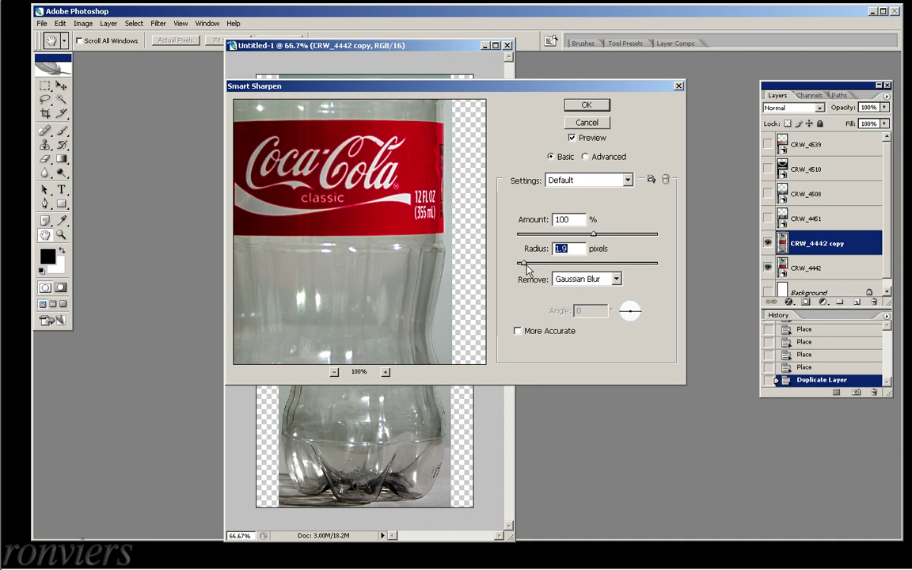
left_click_drag(594, 235, 613, 239)
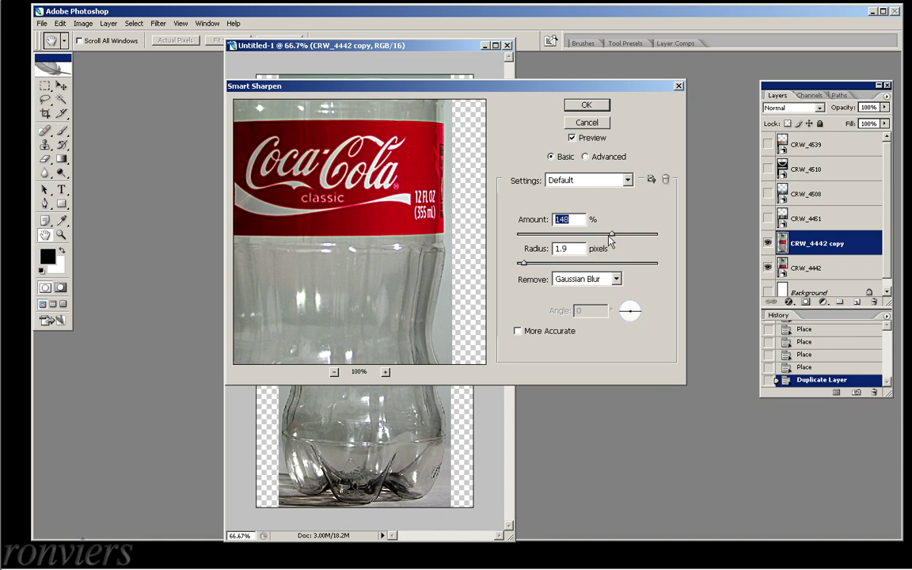
left_click(577, 109)
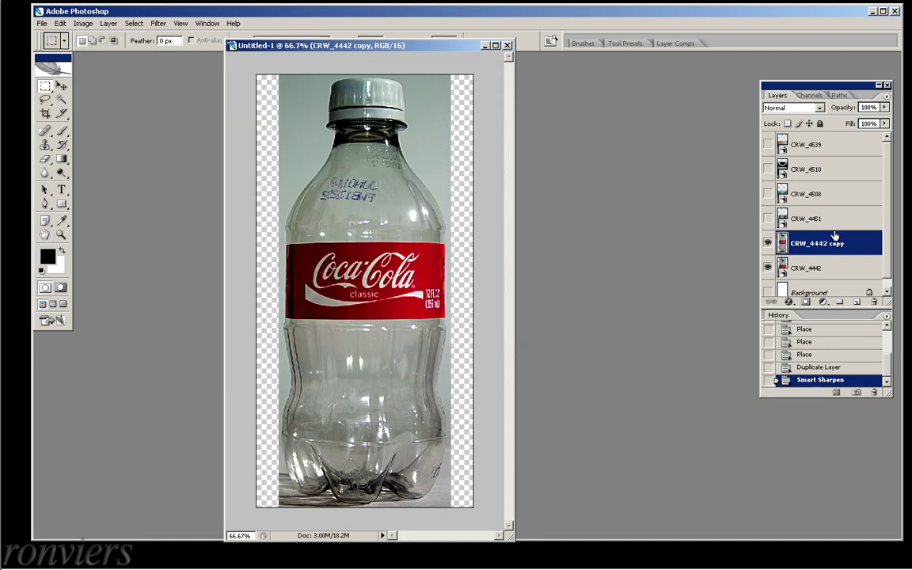
Duplicate and Smart Sharpen the CRW_4451 neck and CRW_4508 layers
left_click(767, 218, "alt")
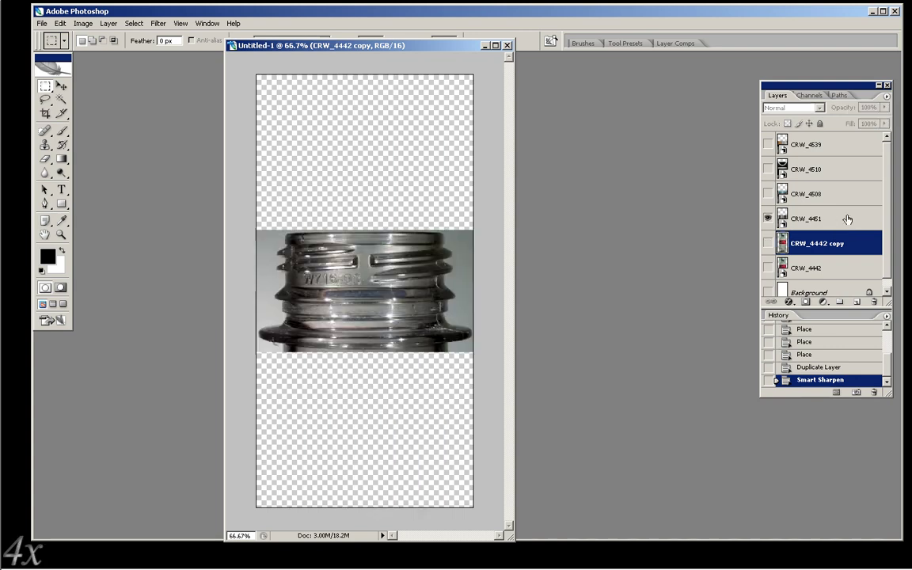
left_click(823, 219)
key("ctrl+j")
left_click(159, 23)
left_click(181, 37)
left_click(443, 218)
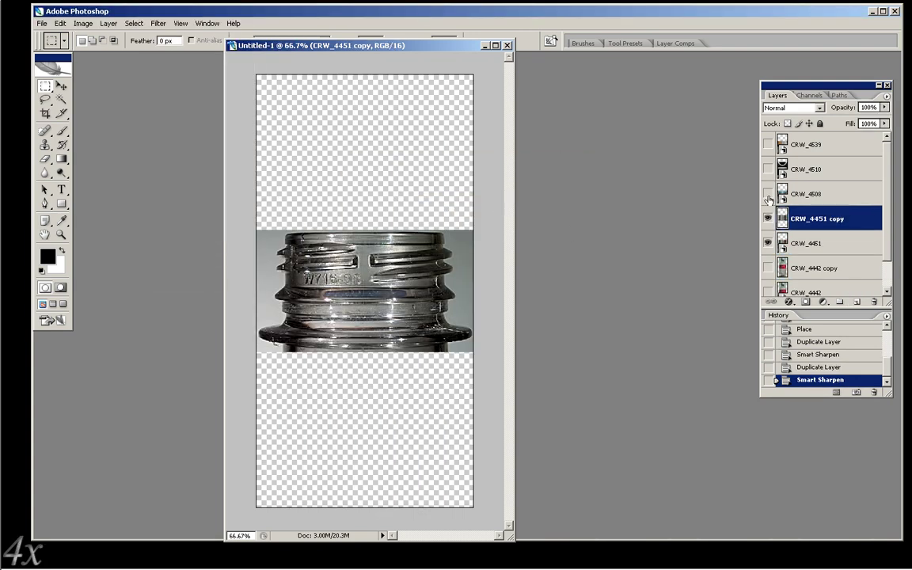
left_click(767, 194, "alt")
left_click(823, 194)
left_click_drag(845, 194, 859, 304)
left_click(159, 23)
left_click(180, 36)
Duplicate and Smart Sharpen the CRW_4510 and CRW_4539 cap layers
left_click(441, 218)
left_click(767, 168, "alt")
left_click(801, 169)
key("ctrl+j")
left_click(159, 23)
left_click(181, 36)
left_click(441, 218)
left_click(767, 144, "alt")
left_click(801, 144)
key("ctrl+j")
left_click(159, 23)
left_click(181, 37)
left_click(440, 218)
Leave only the sharpened CRW_4442 copy visible, hiding the cap copy
scroll(879, 271, "down", 3)
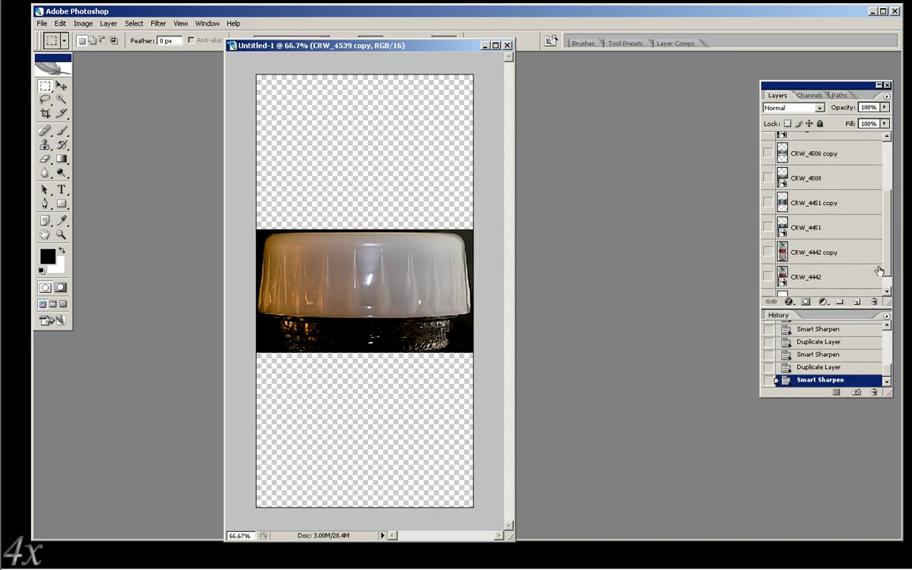
left_click(767, 252, "alt")
left_click(45, 113)
left_click(41, 23)
left_click(127, 169)
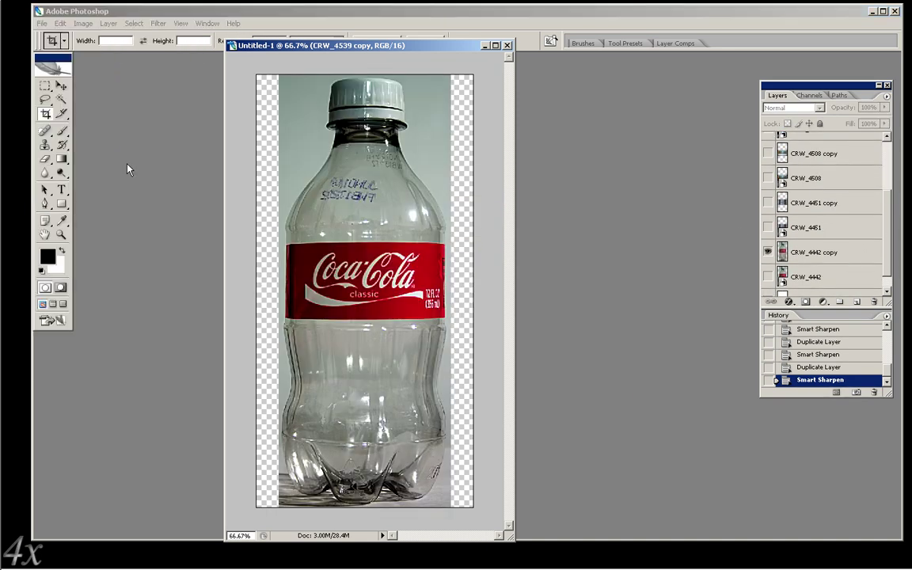
Choose the Desktop folder and save the layered file as ipImages.psd
left_click(440, 103)
left_click(379, 115)
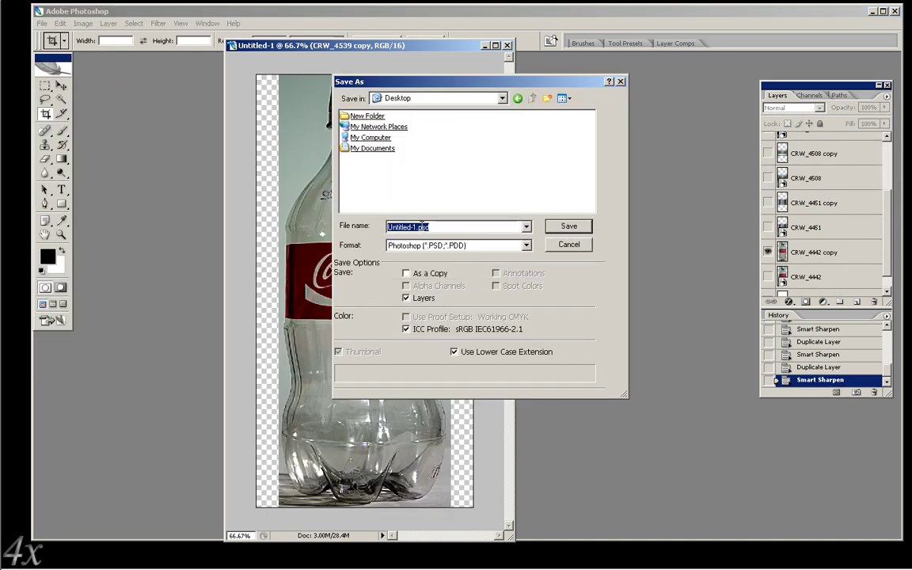
type("ipImages")
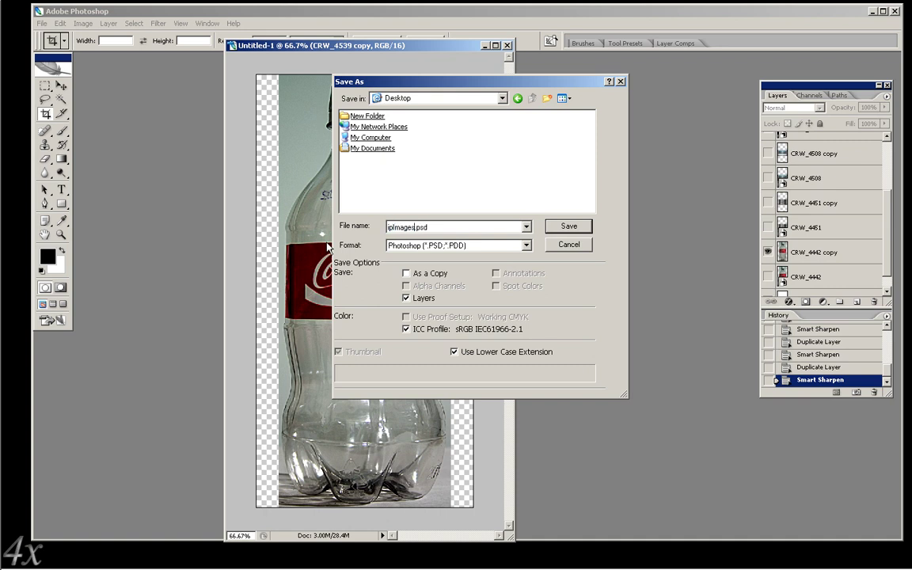
key("Return")
key("Return")
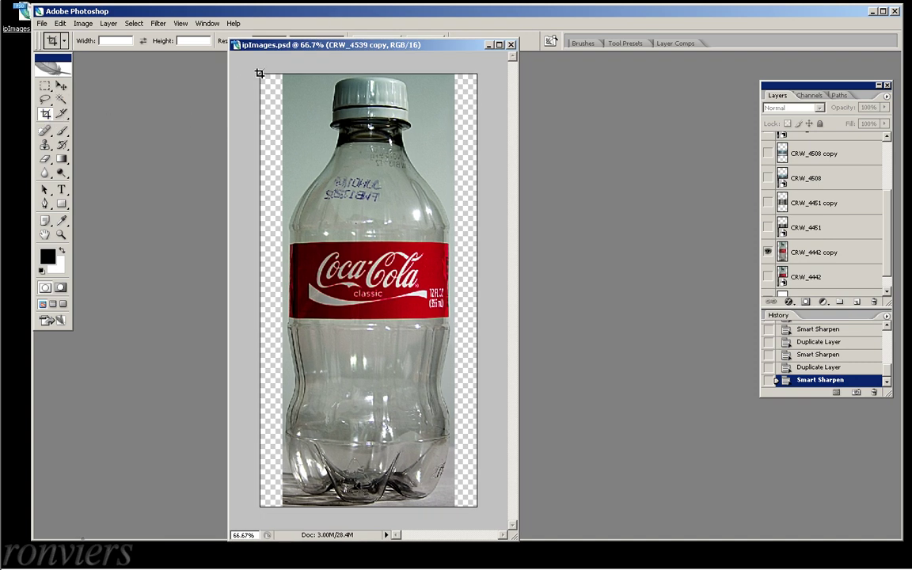
Crop the canvas to the bottle photo, trimming the transparent strip on the left
left_click_drag(357, 207, 477, 507)
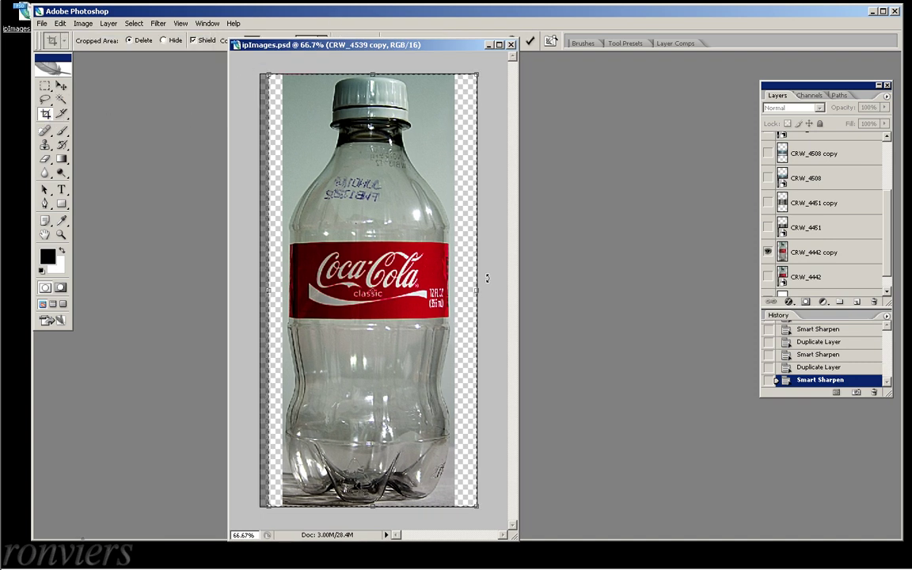
left_click_drag(476, 290, 453, 289)
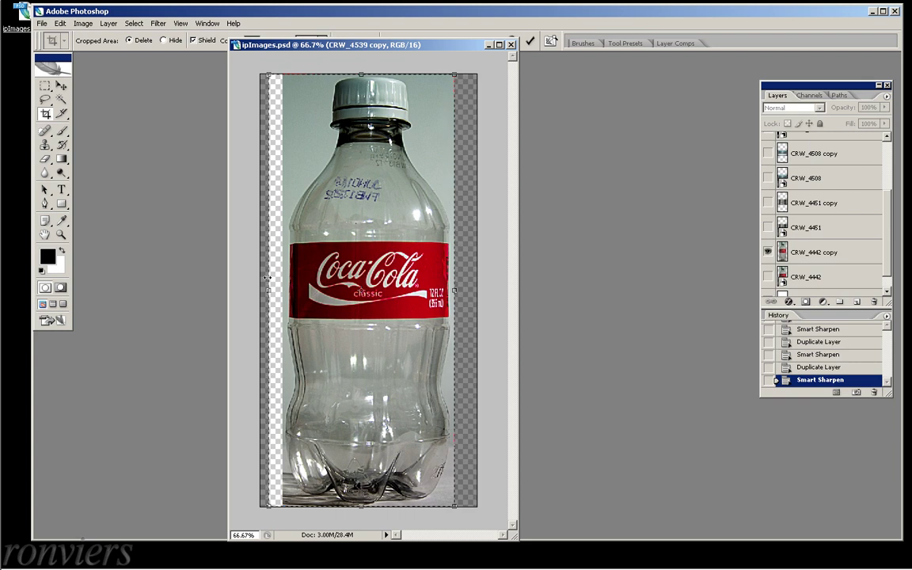
left_click_drag(269, 290, 282, 245)
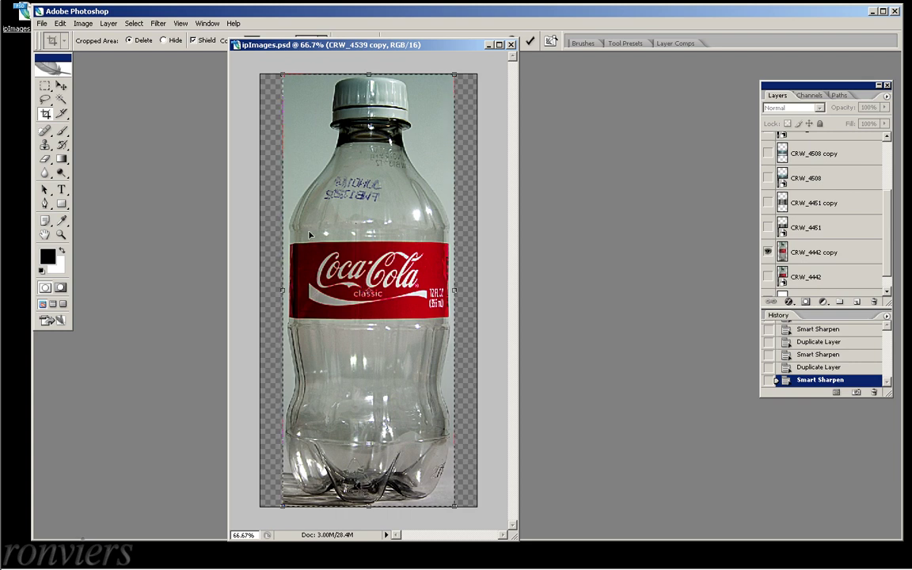
key("Return")
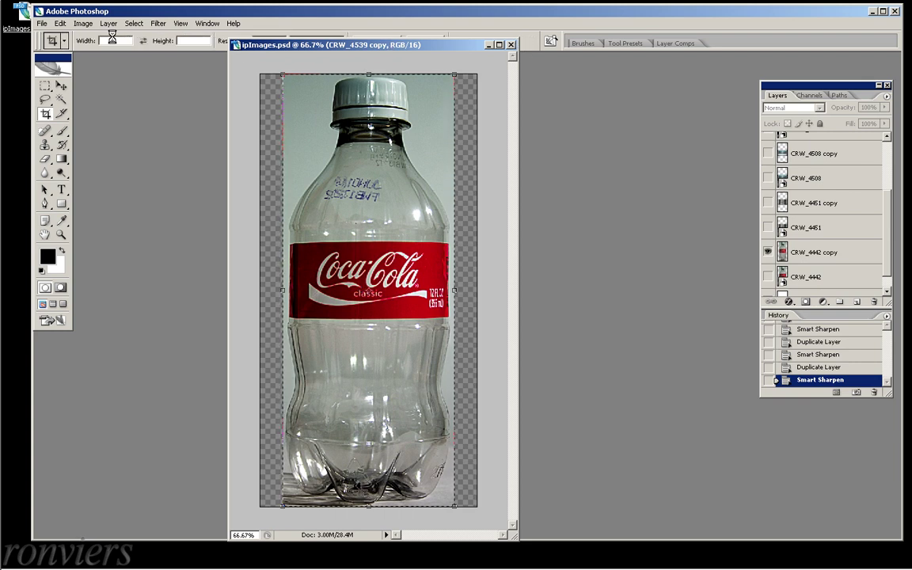
Export the crop through Save For Web as a quality-100 JPEG named bottom.jpg
left_click(41, 24)
left_click(103, 178)
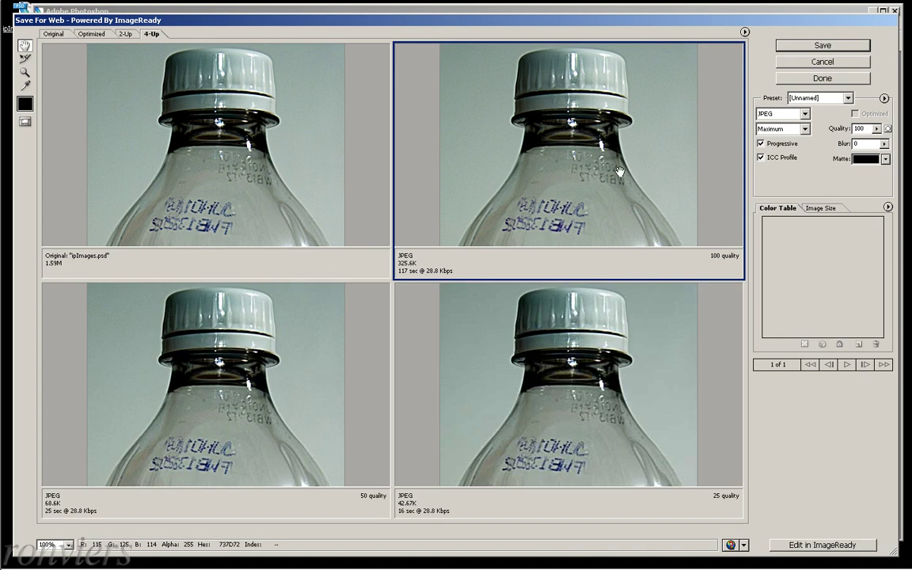
left_click_drag(616, 183, 706, 102)
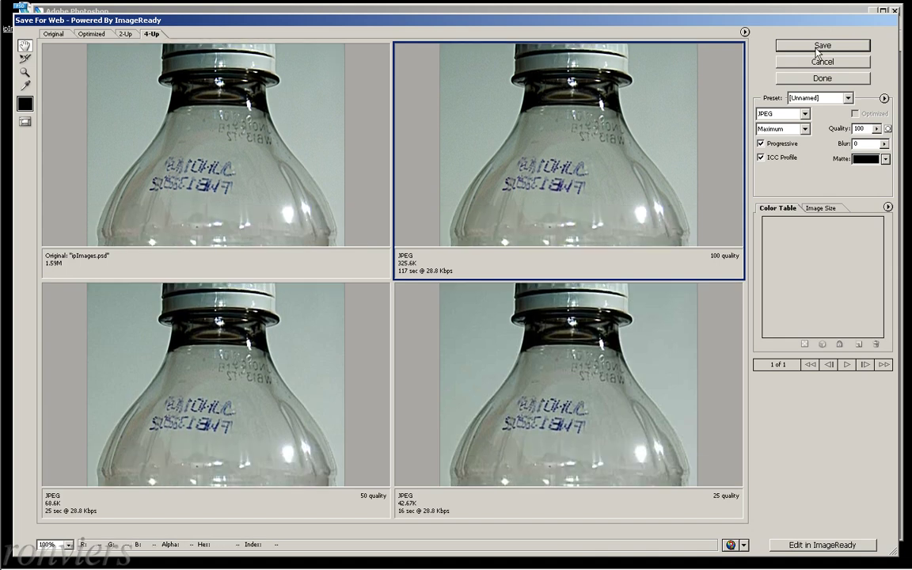
left_click(820, 46)
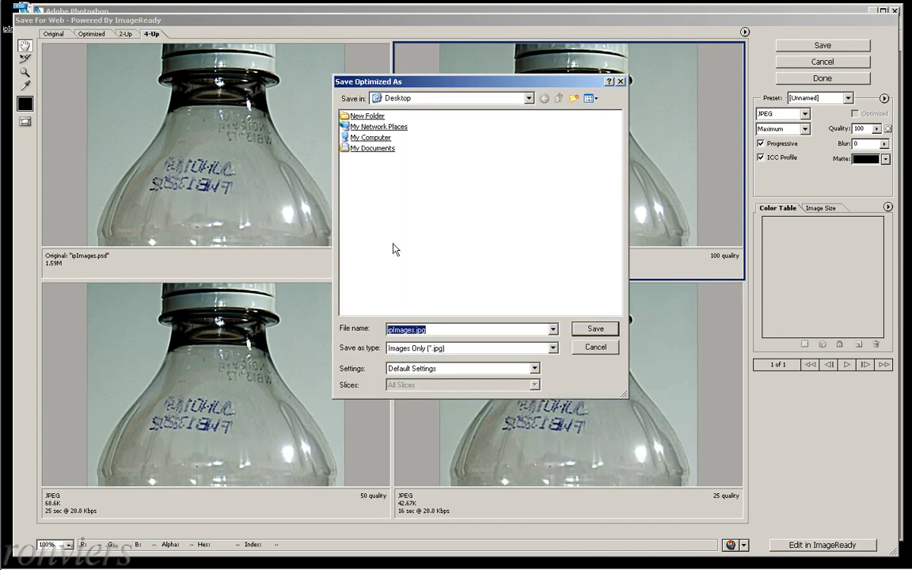
left_click_drag(414, 329, 398, 329)
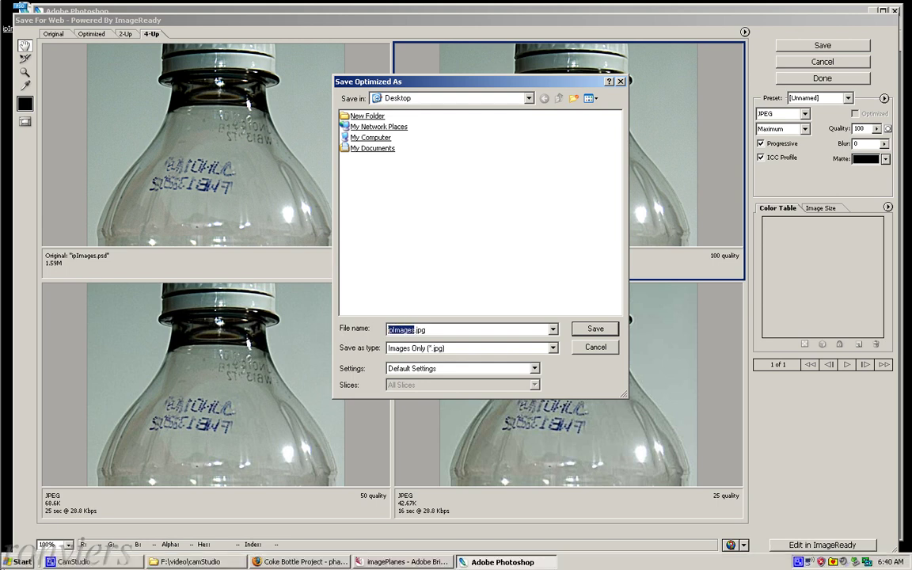
type("bottom")
left_click(595, 329)
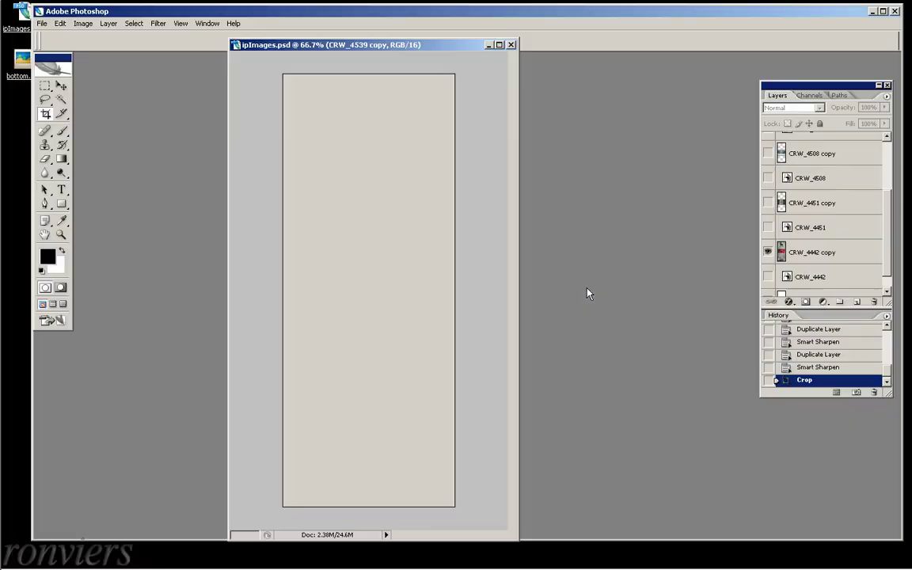
Crop to the bottle-neck close-up and save it for web as top.jpg
left_click(768, 193, "alt")
left_click_drag(379, 323, 477, 351)
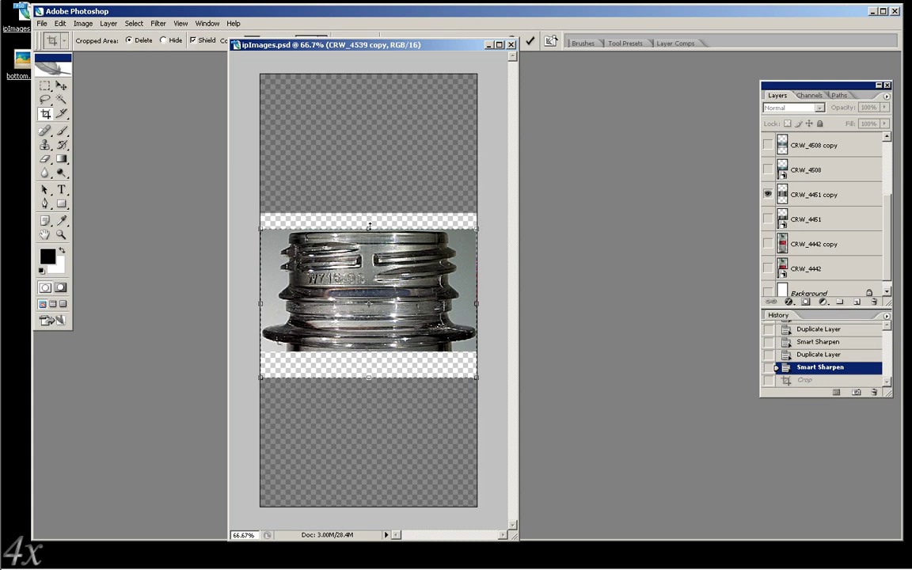
key("Return")
left_click(42, 23)
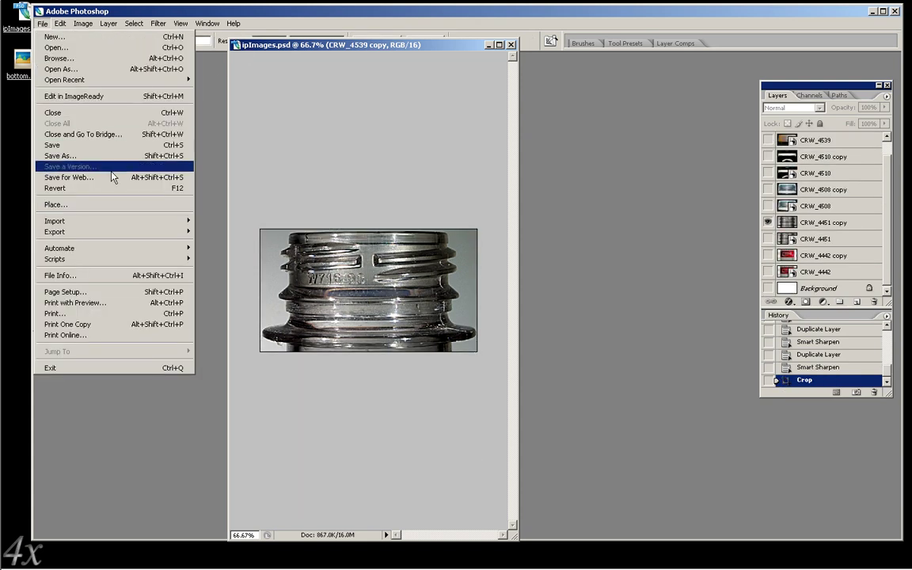
left_click(96, 165)
left_click(822, 45)
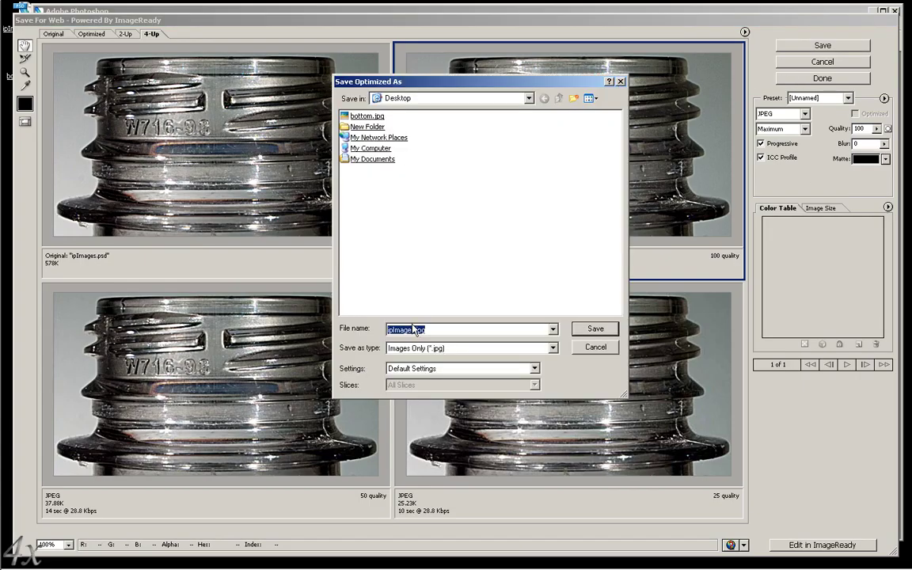
type("top")
key("Return")
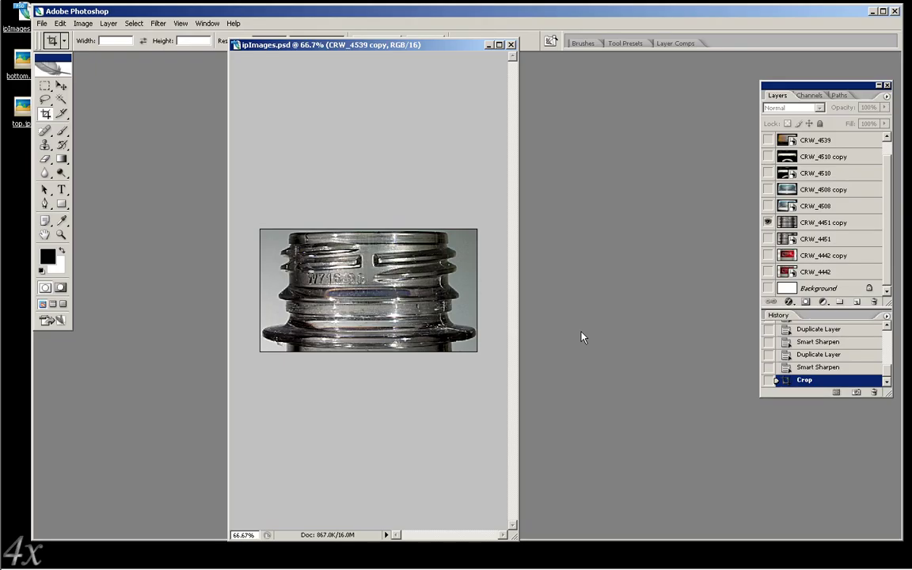
Restore the canvas, crop to the inner lid picture, and save it as lidInside.jpg
left_click(831, 367)
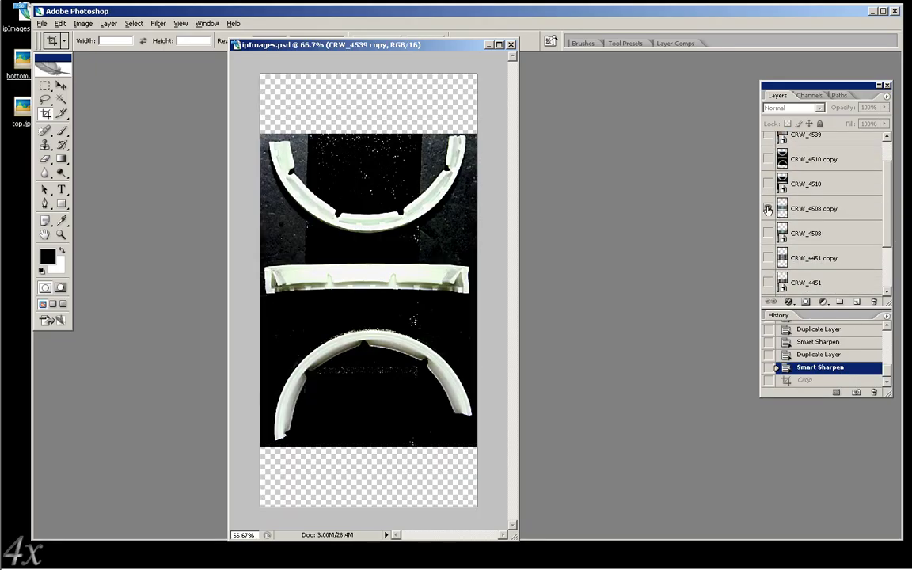
scroll(888, 269, "up", 3)
left_click_drag(260, 225, 476, 374)
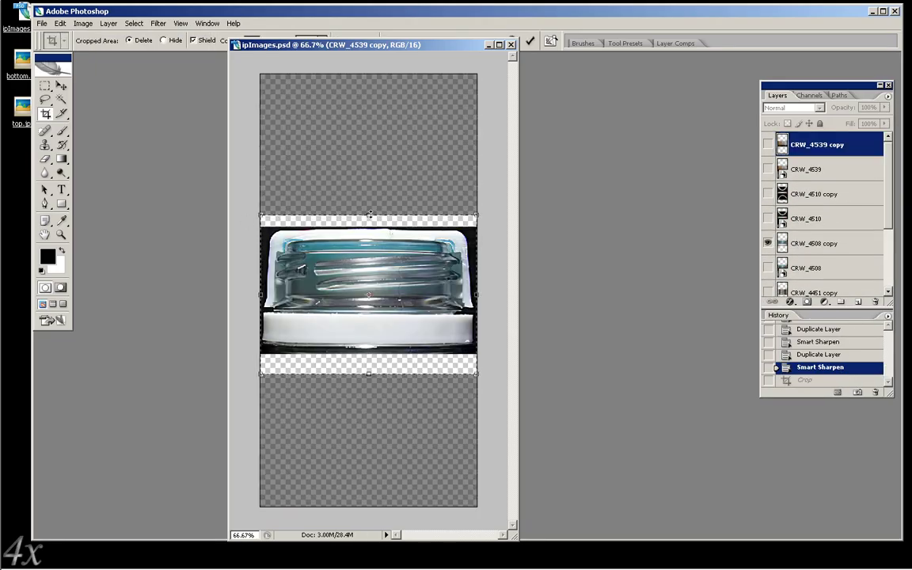
left_click_drag(368, 376, 368, 353)
left_click(42, 23)
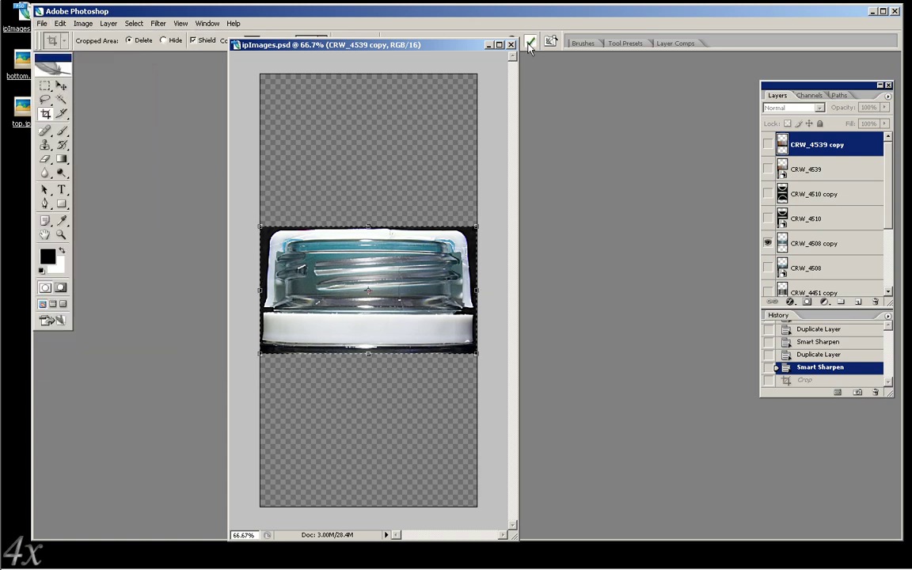
left_click(42, 23)
key("Return")
left_click(42, 23)
left_click(71, 166)
key("Return")
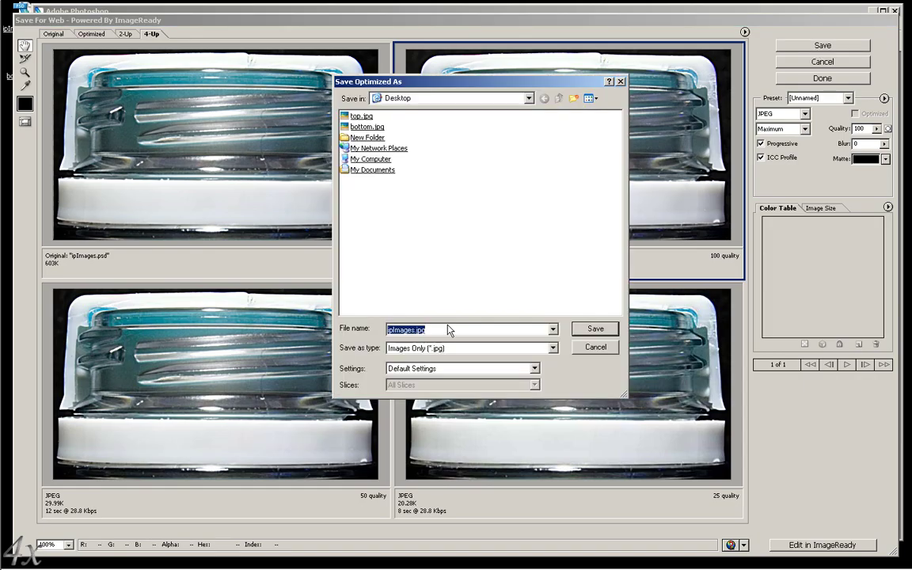
type("lidInsid")
key("Return")
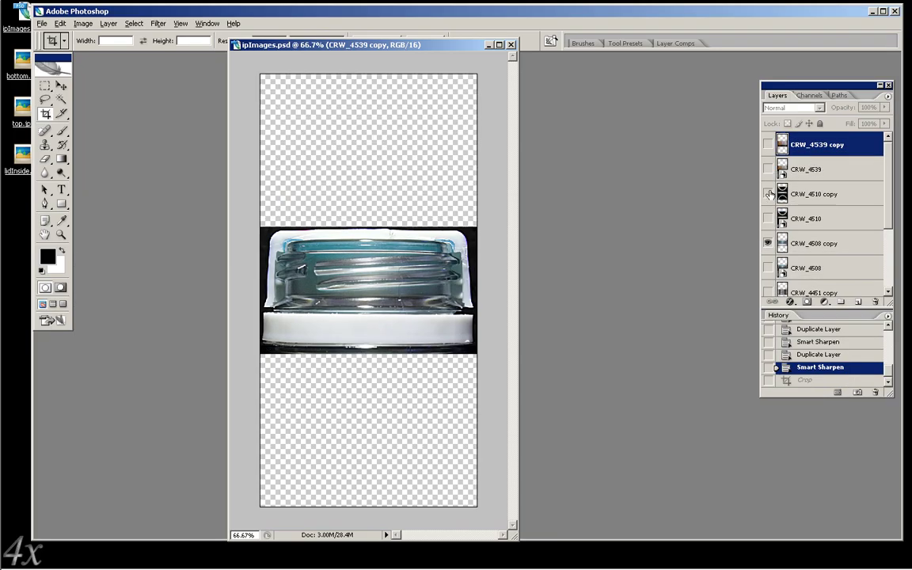
Crop to the clip picture and save it for web as clip.jpg
left_click_drag(260, 134, 475, 452)
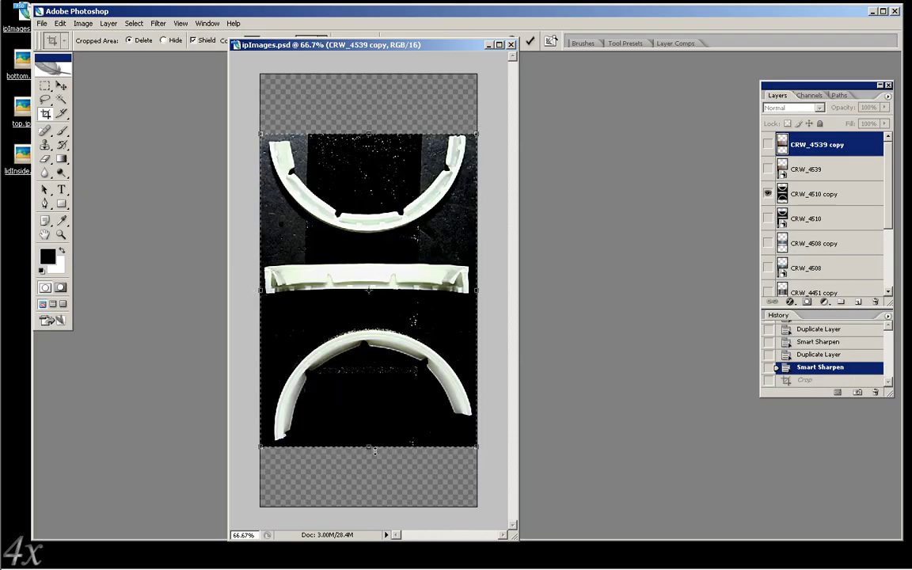
left_click(529, 41)
left_click(41, 23)
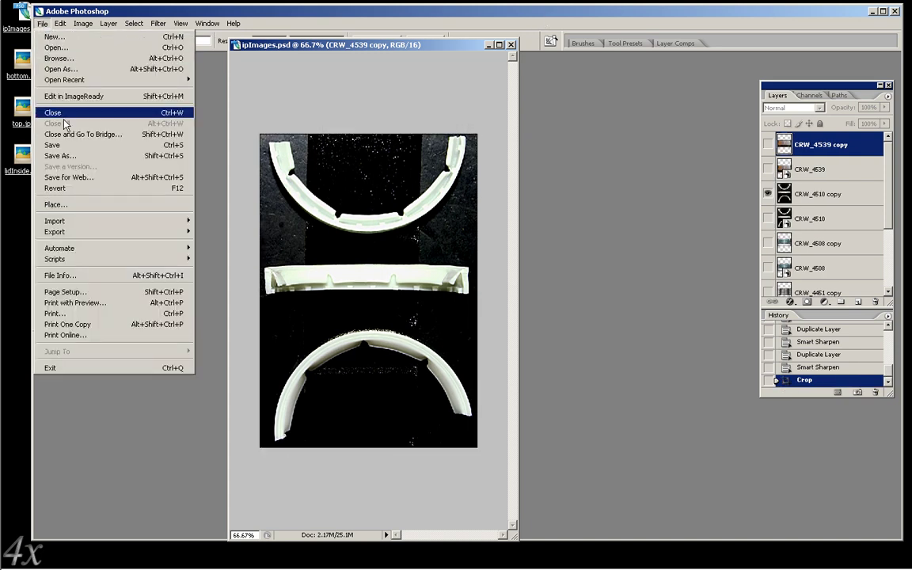
left_click(63, 175)
left_click(823, 46)
type("1")
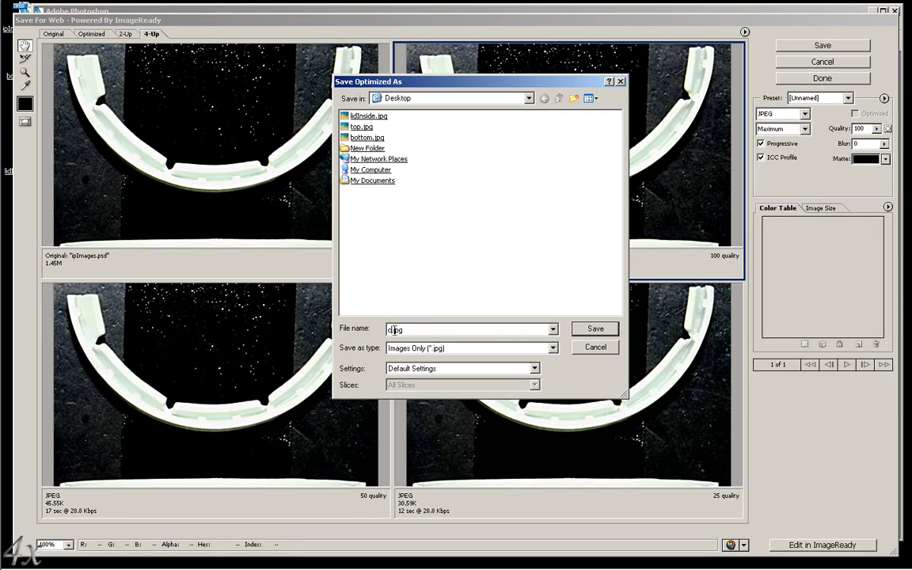
left_click(591, 328)
key("ctrl+z")
Show only the lid outside layer, crop to it, and save it as lidOutside.jpg
left_click(767, 145)
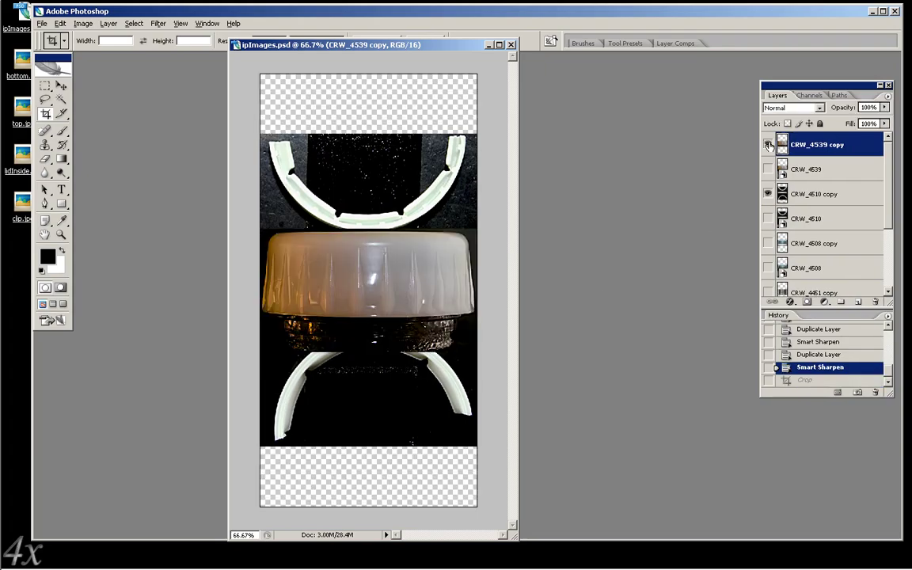
left_click(767, 193)
left_click_drag(474, 368, 260, 228)
left_click_drag(368, 368, 368, 353)
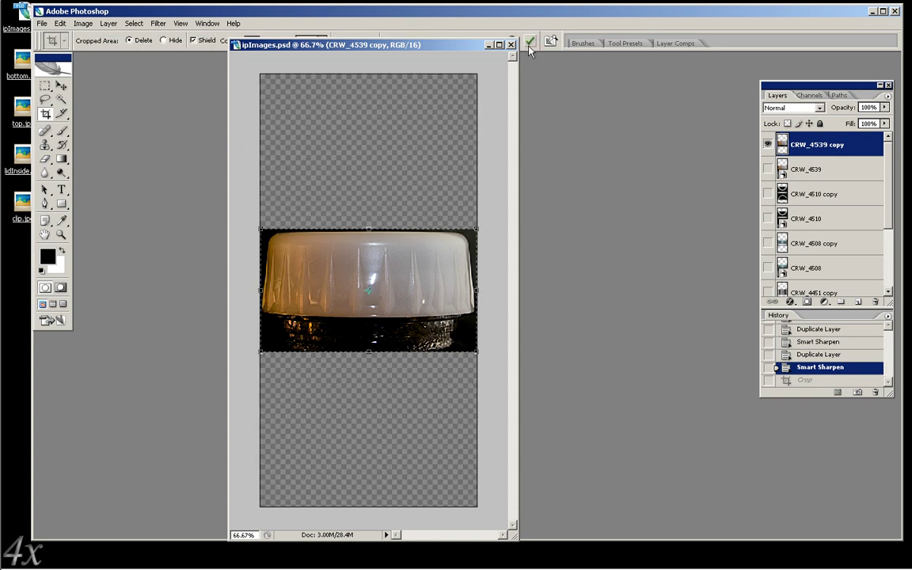
key("Return")
left_click(41, 23)
left_click(72, 179)
left_click(822, 45)
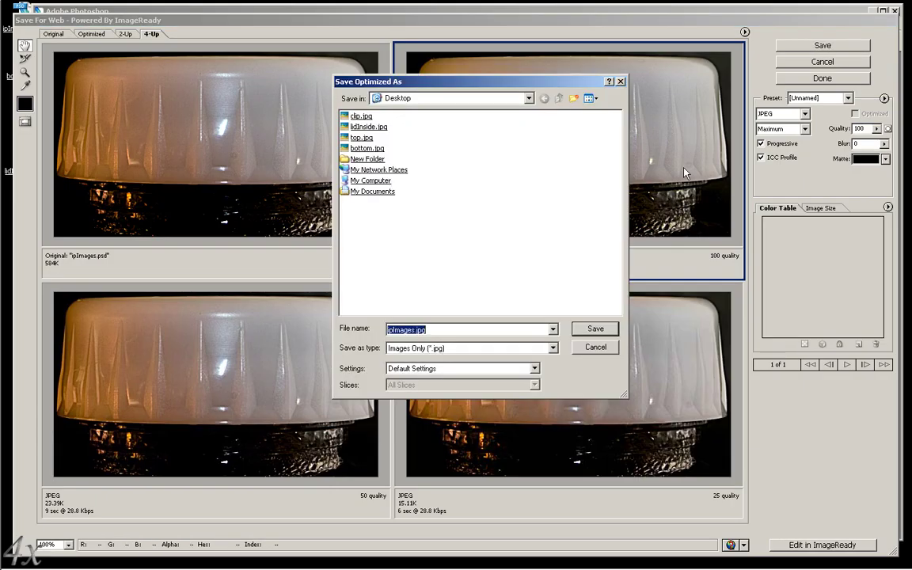
type("lidOutsid")
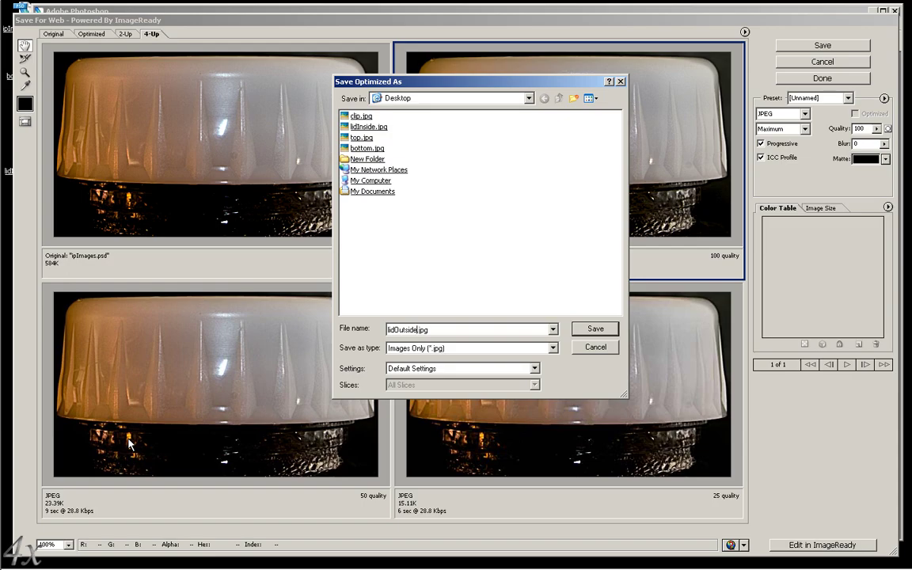
key("Return")
scroll(781, 273, "down", 1)
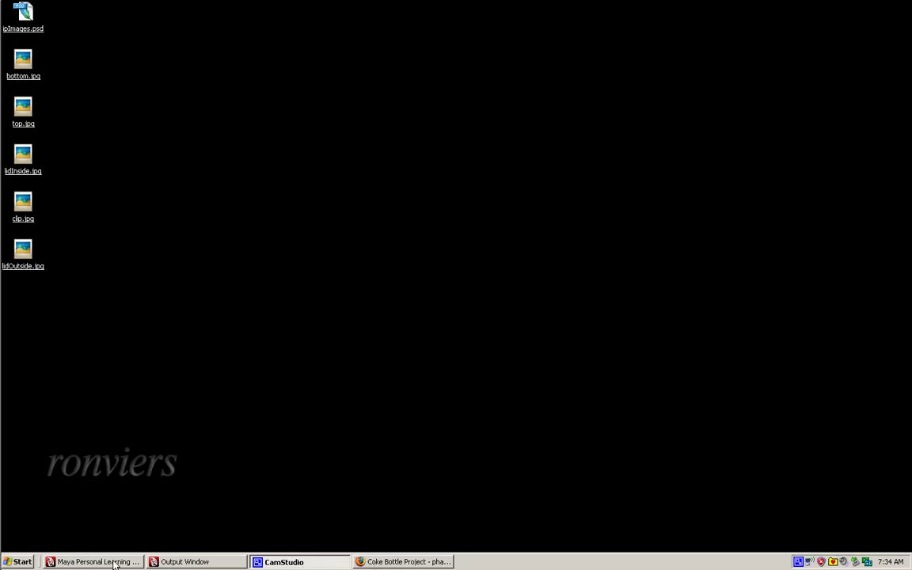
Start a new Maya project with publicProjects as its location
left_click(113, 562)
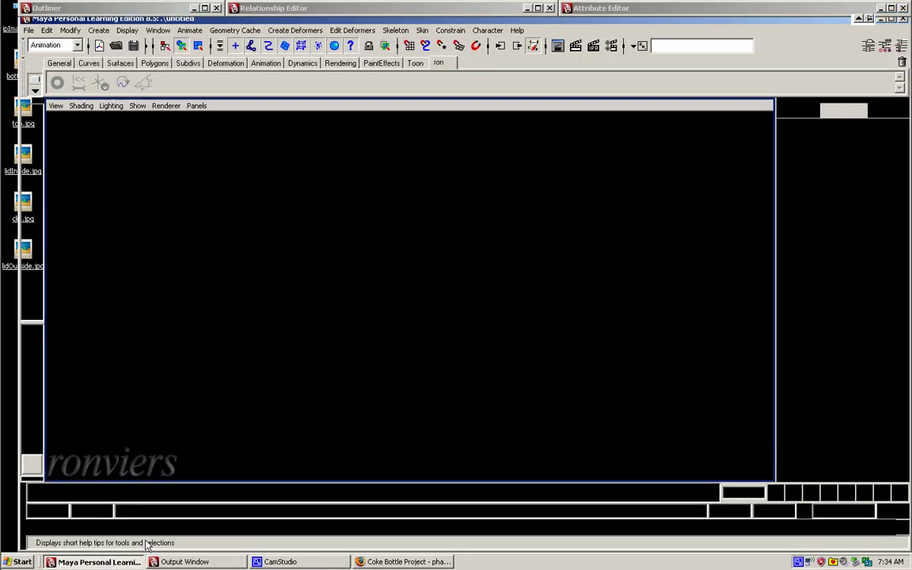
left_click(28, 30)
mouse_move(64, 217)
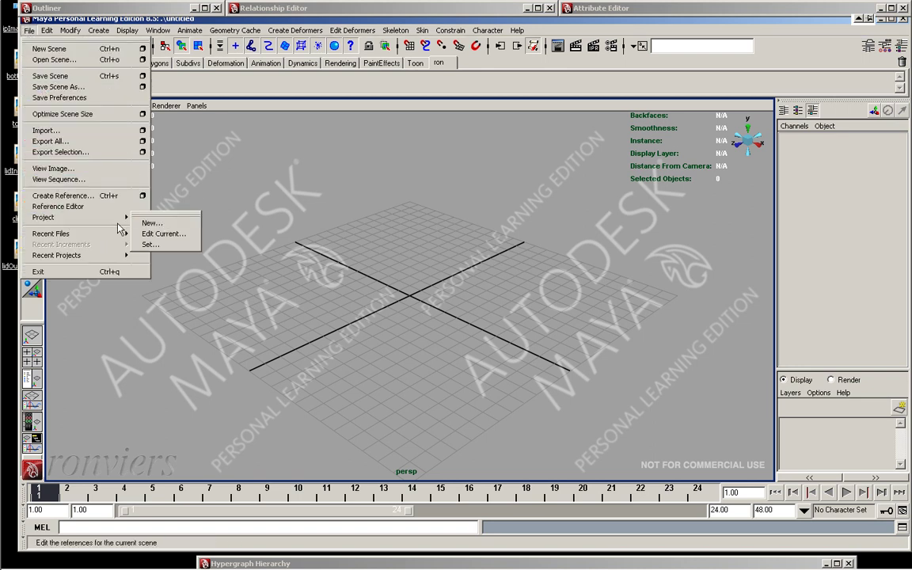
left_click(155, 207)
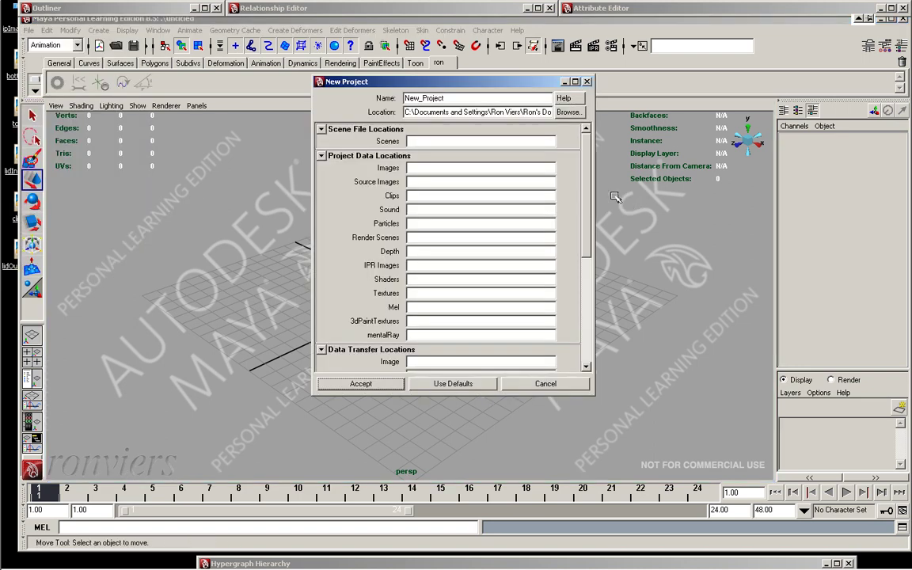
left_click(567, 112)
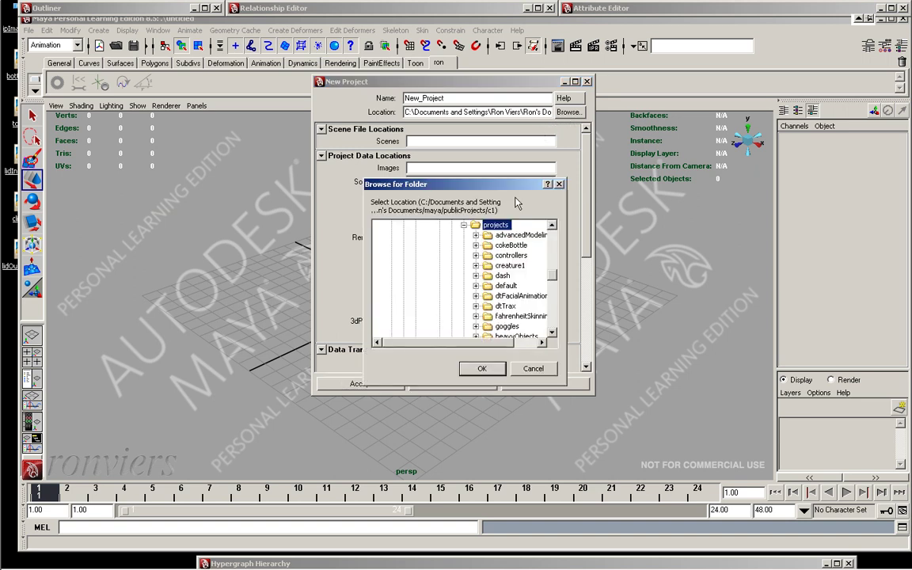
left_click(464, 225)
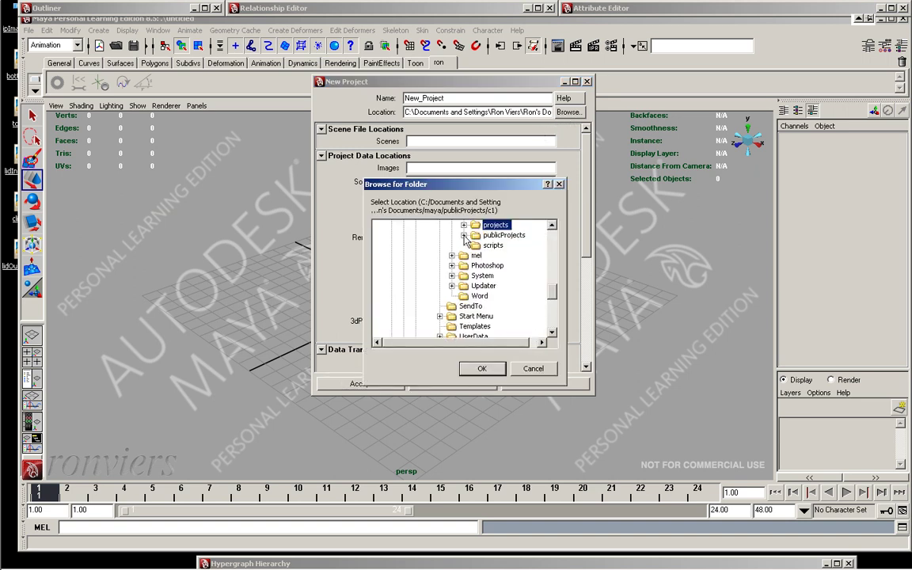
left_click(464, 235)
left_click(481, 237)
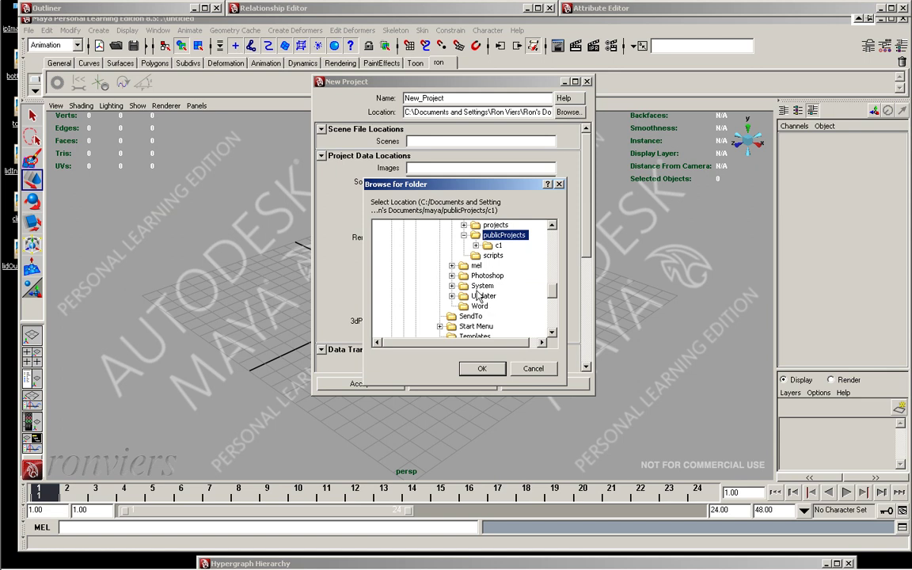
left_click(479, 370)
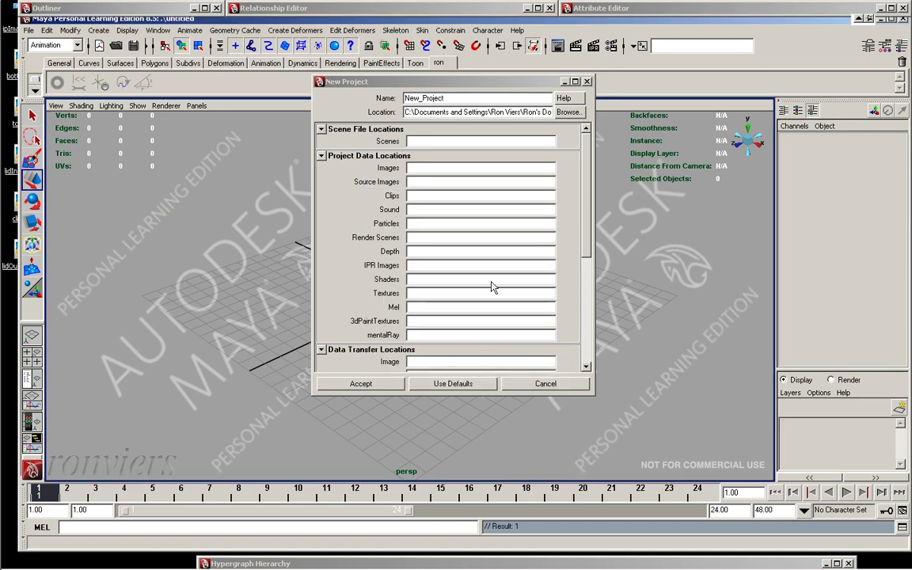
Name the project cokeBottle, fill in default folder locations, and accept
double_click(457, 98)
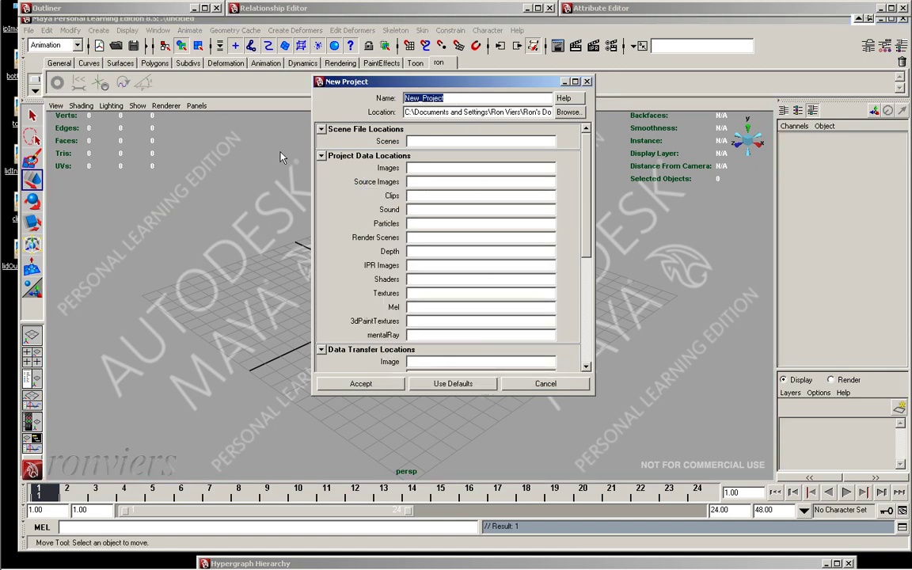
type("cok")
left_click(436, 385)
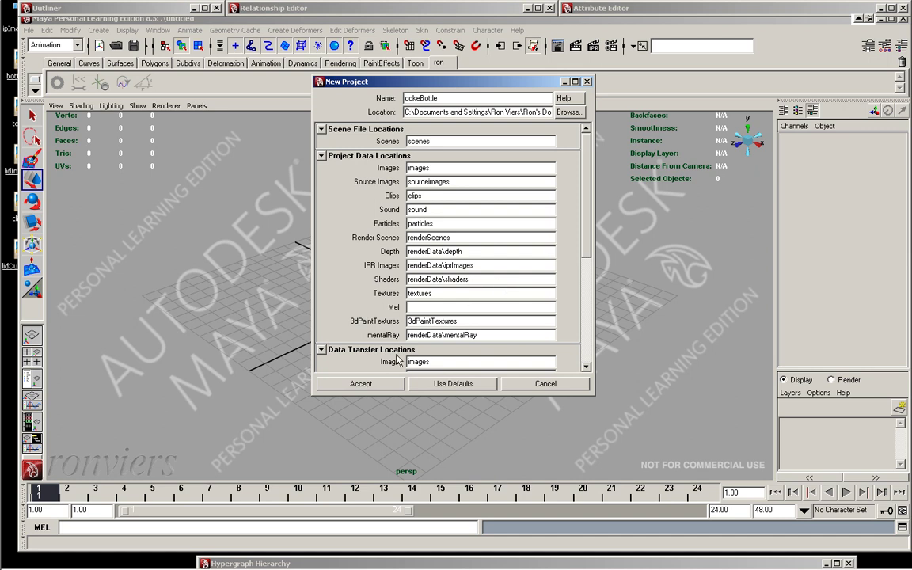
left_click(360, 383)
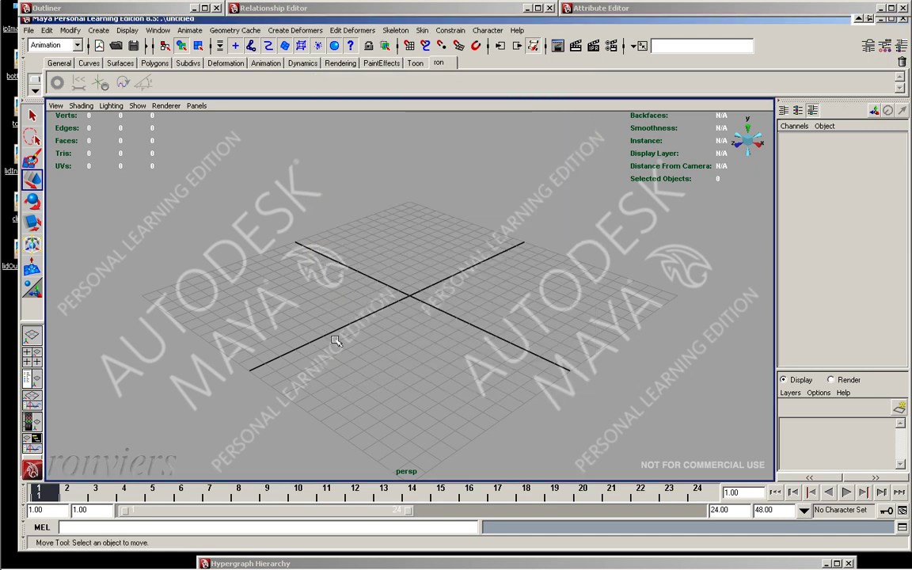
Set publicProjects/cokeBottle as Maya's current project
left_click(29, 31)
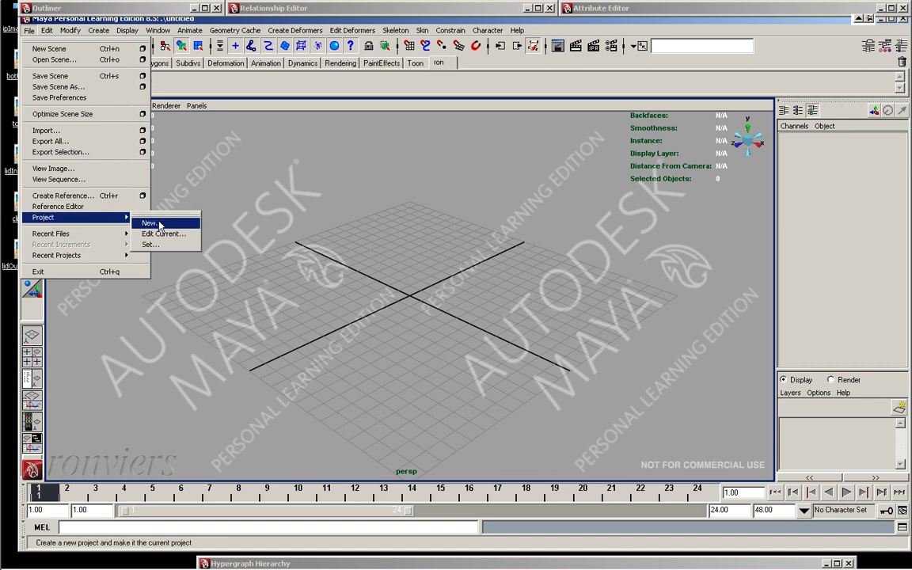
left_click(152, 244)
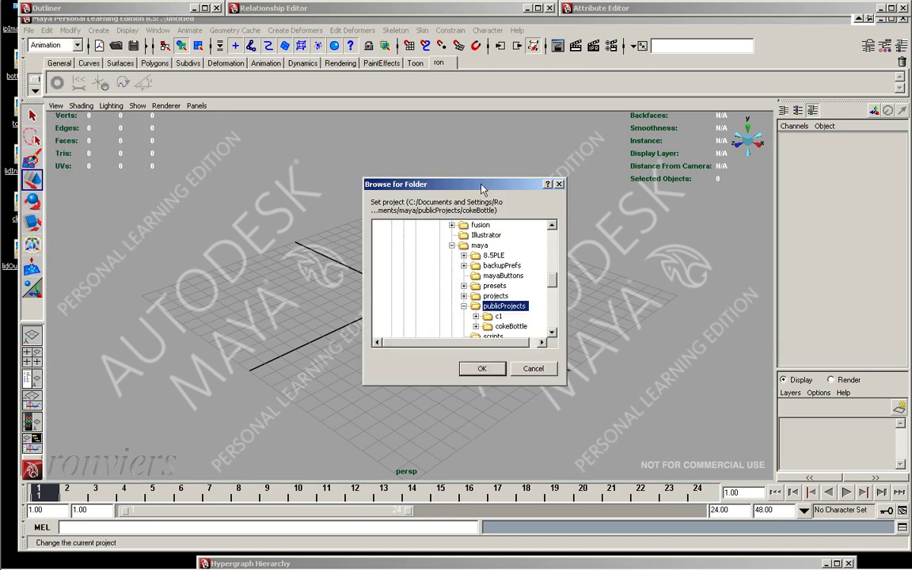
left_click_drag(475, 186, 440, 112)
left_click(464, 253)
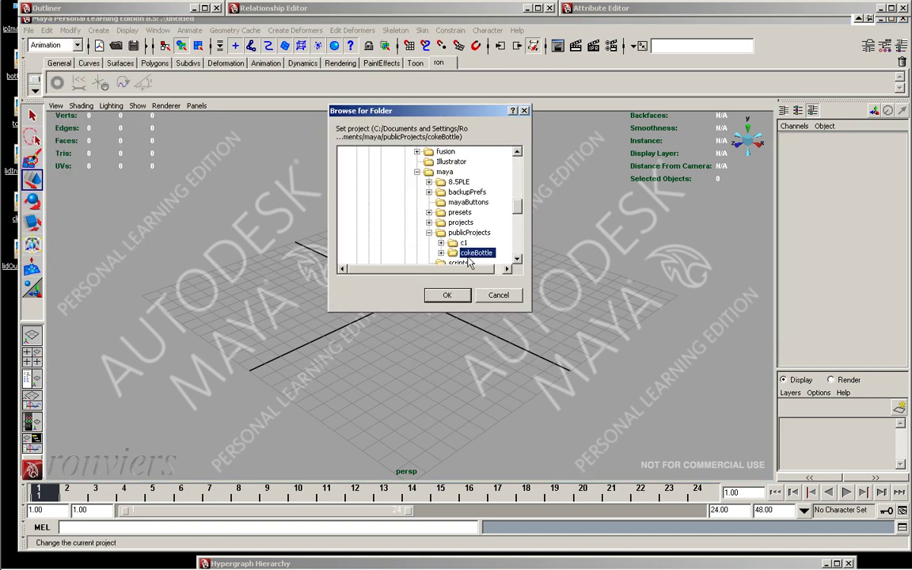
left_click(447, 295)
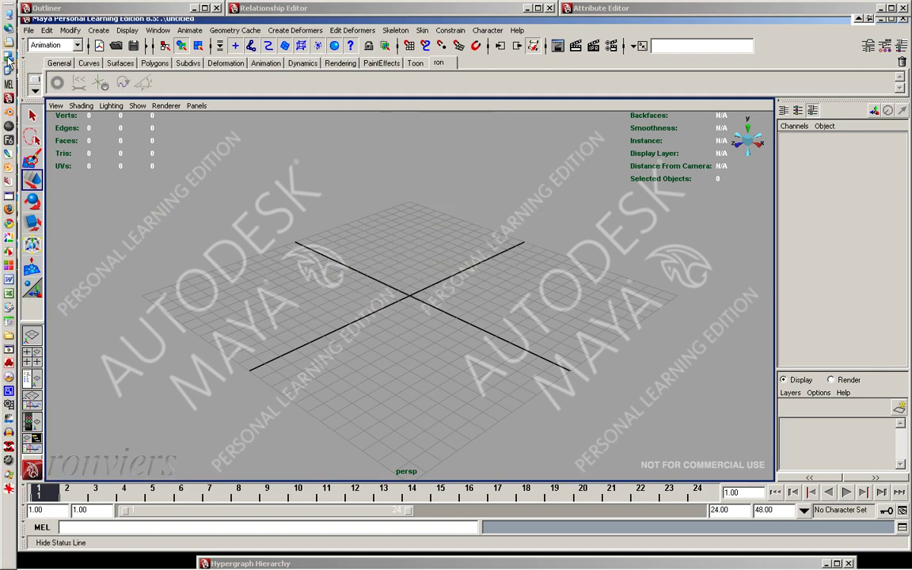
double_click(10, 51)
Cut the six reference image files from the Desktop folder
left_click_drag(410, 77, 417, 59)
left_click_drag(331, 111, 277, 178)
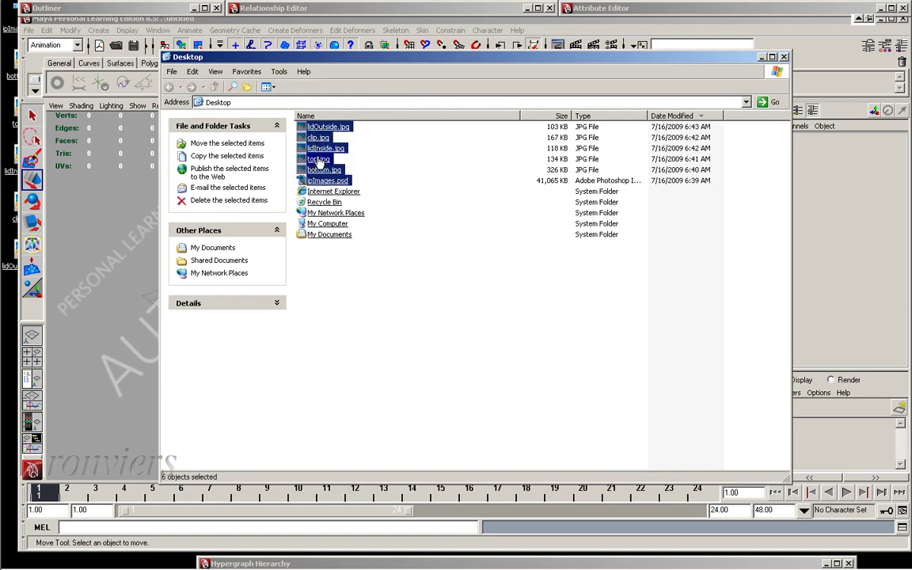
right_click(316, 158)
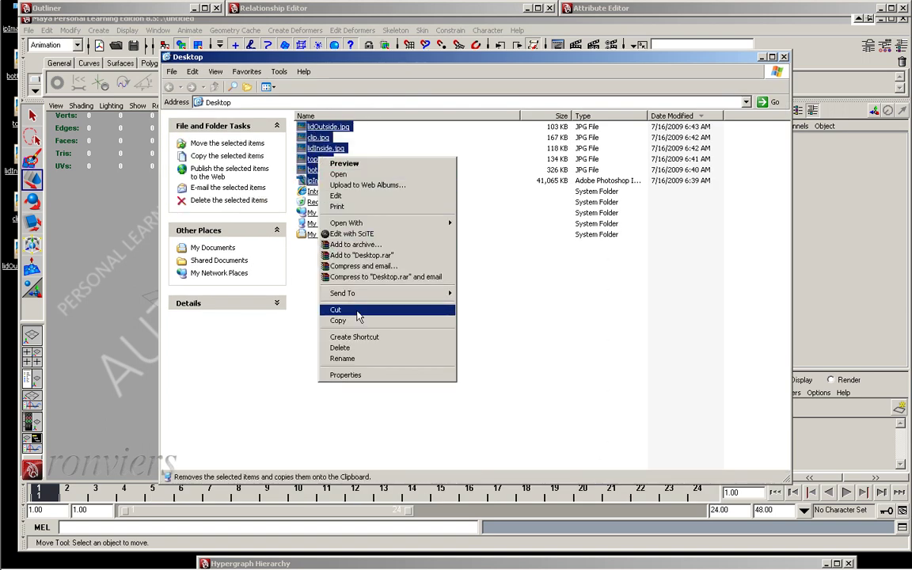
left_click(357, 316)
Paste them into cokeBottle\sourceimages and close both Explorer windows
left_click(728, 63)
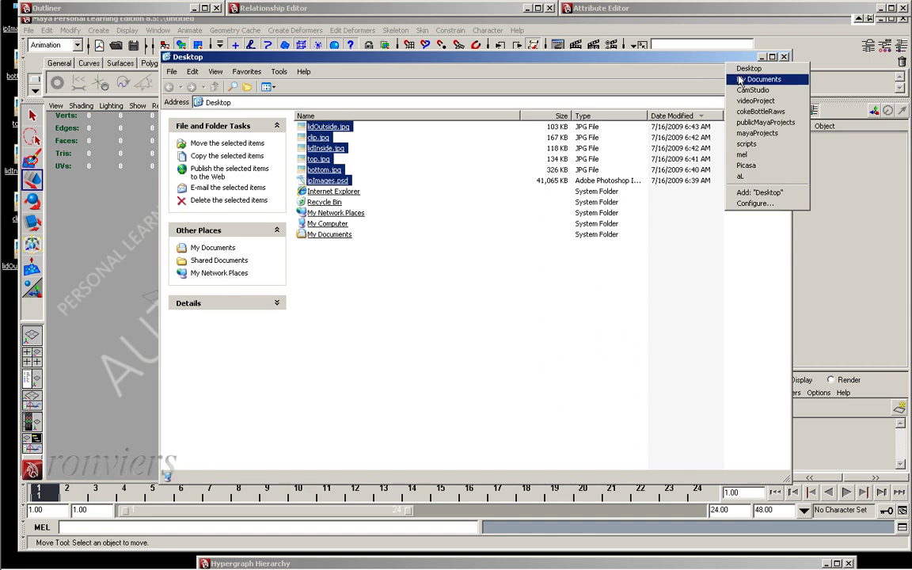
left_click(752, 124)
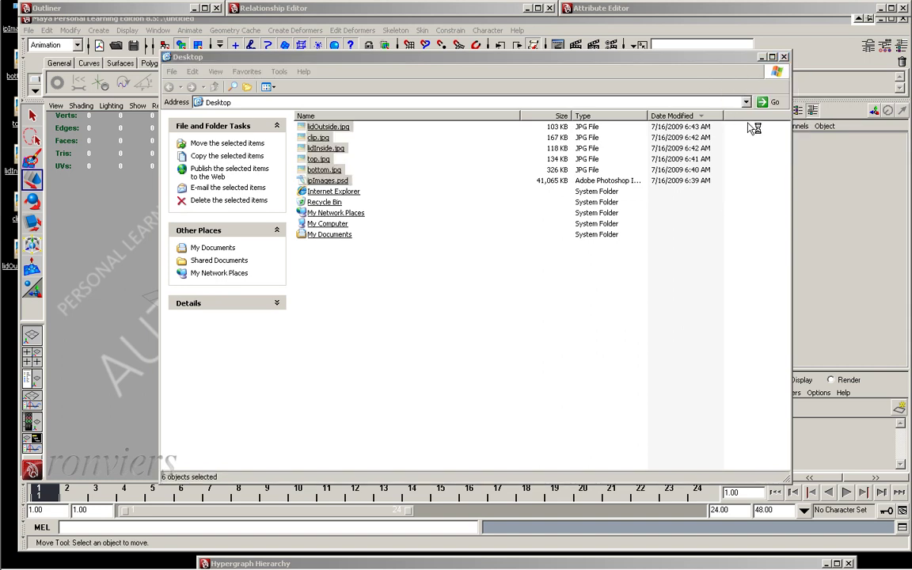
double_click(305, 171)
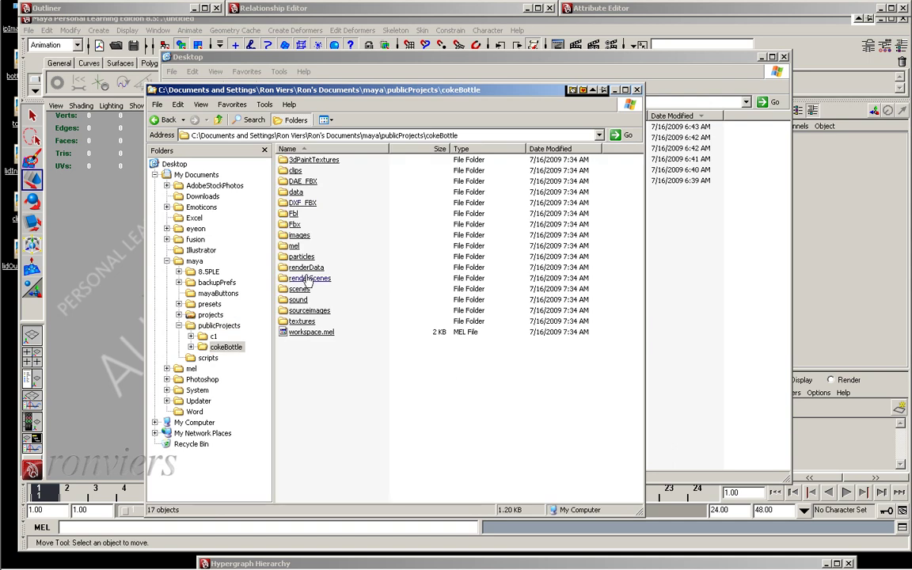
double_click(305, 311)
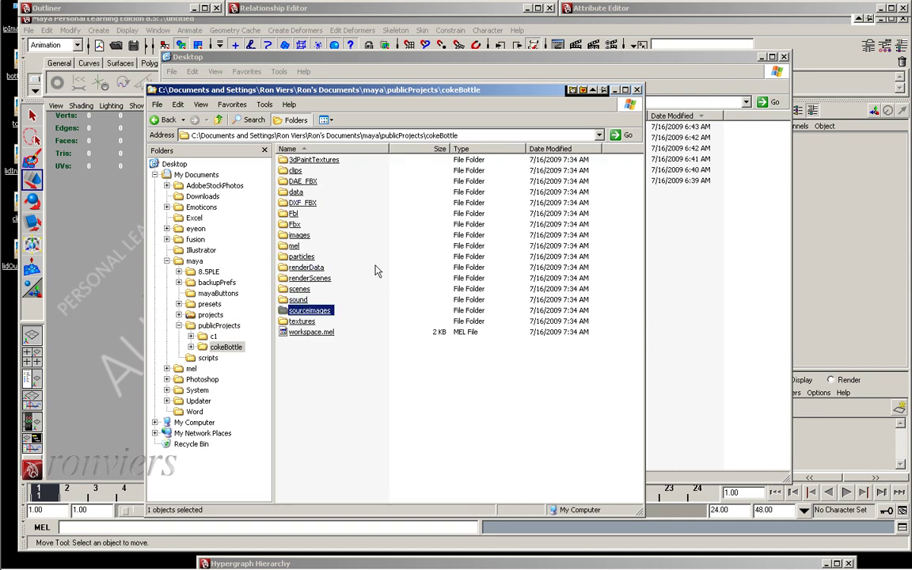
right_click(351, 208)
left_click(372, 297)
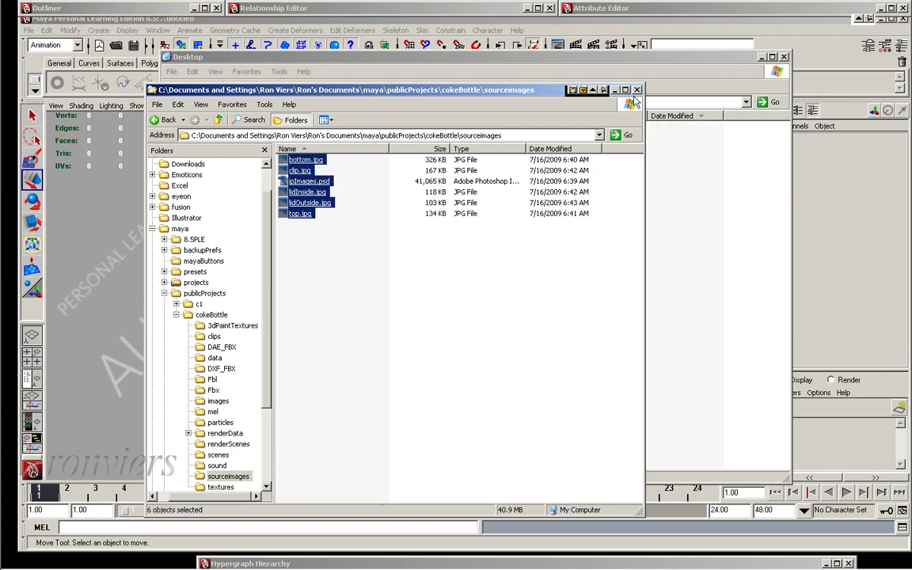
left_click(572, 90)
left_click(784, 57)
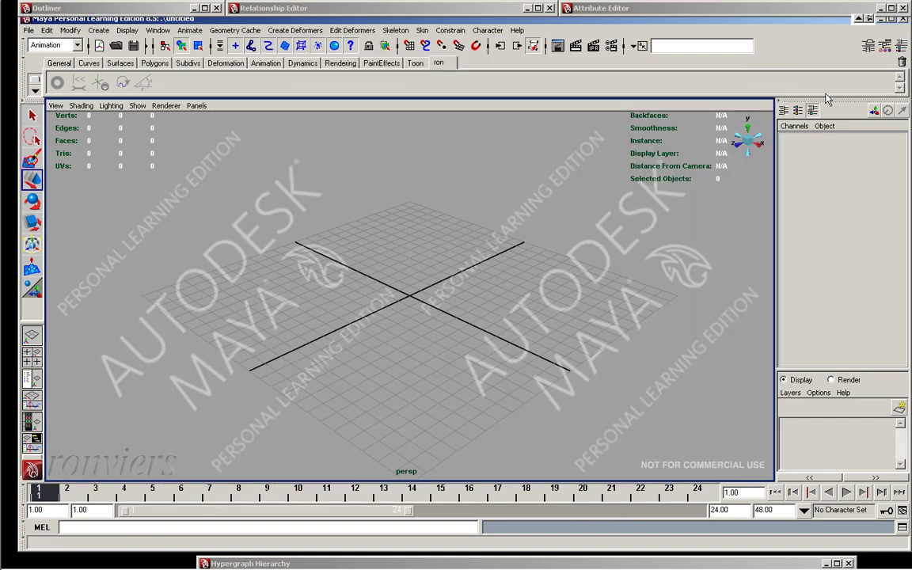
Duplicate the front camera in the Hypergraph and rename the copy bottom
double_click(416, 565)
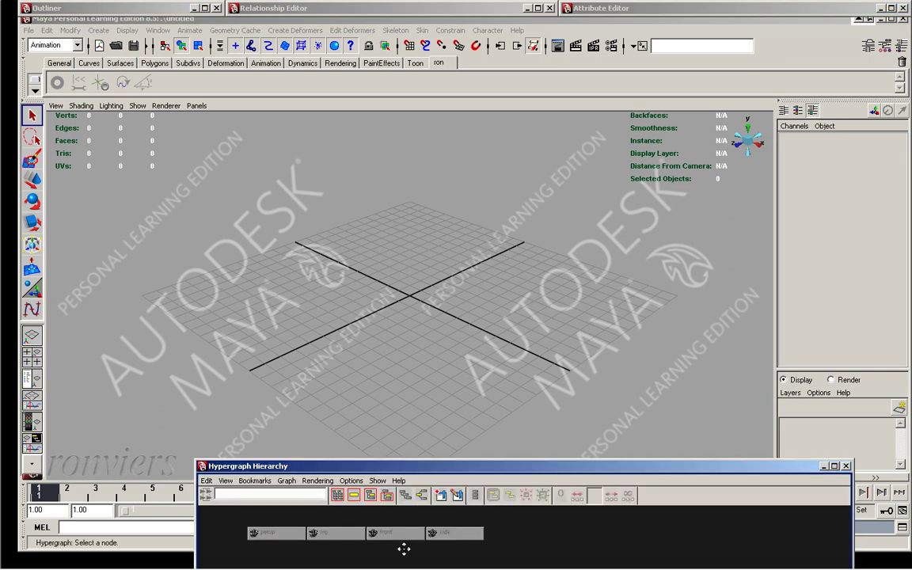
left_click(350, 526)
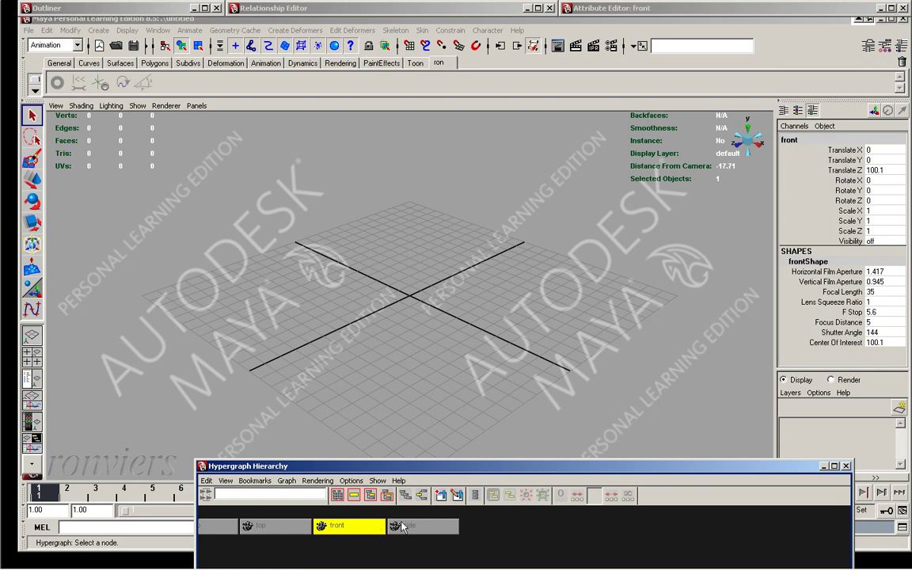
key("ctrl+d")
double_click(490, 525)
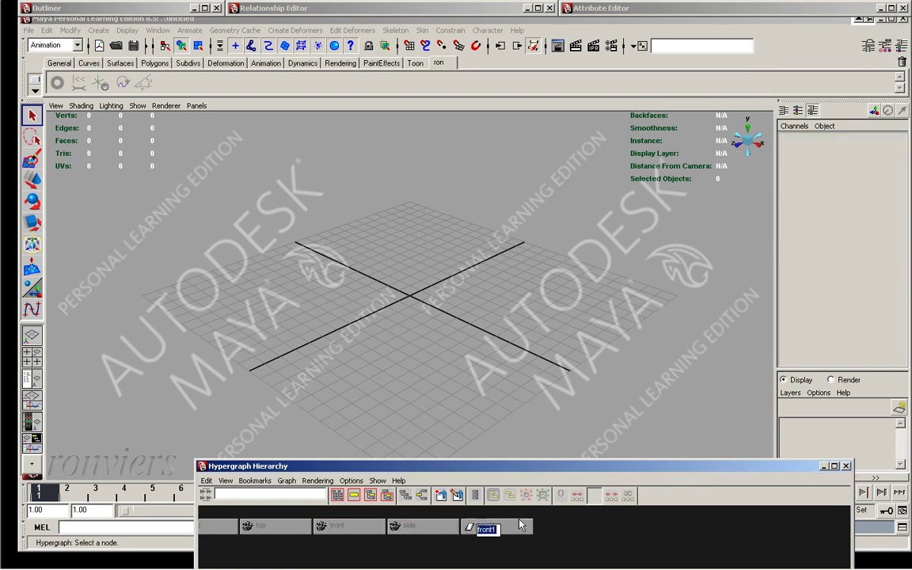
type("bottom")
key("Return")
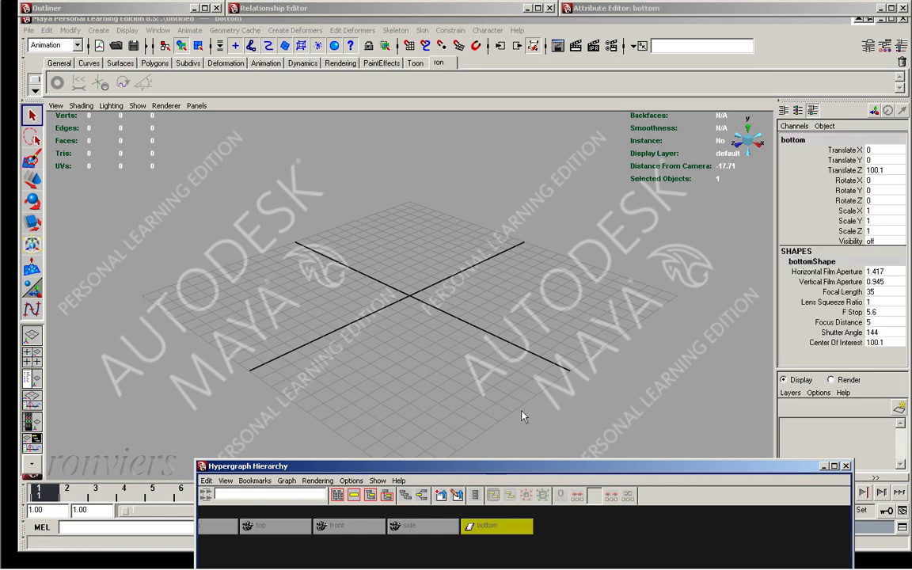
key("space")
key("space")
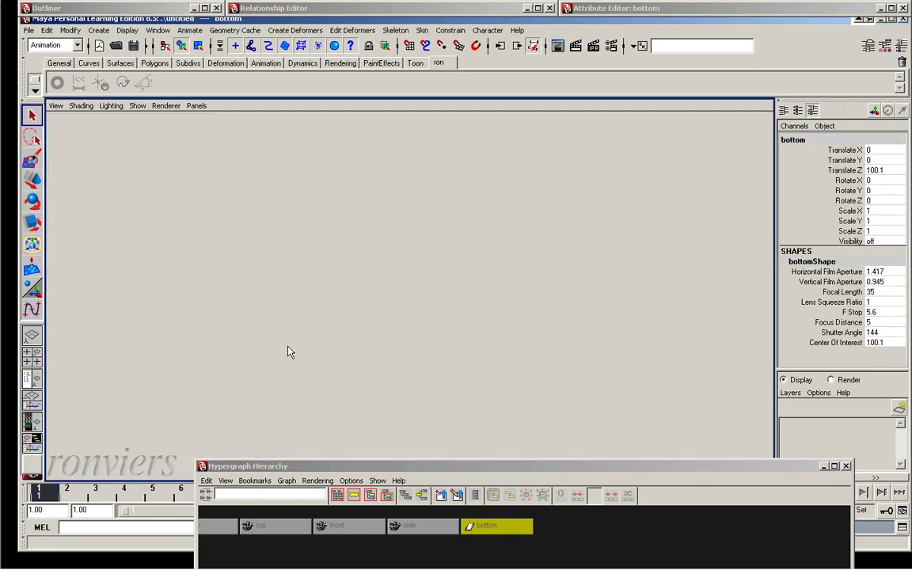
Look through the bottom camera and import bottom.jpg as its image plane
left_click(196, 105)
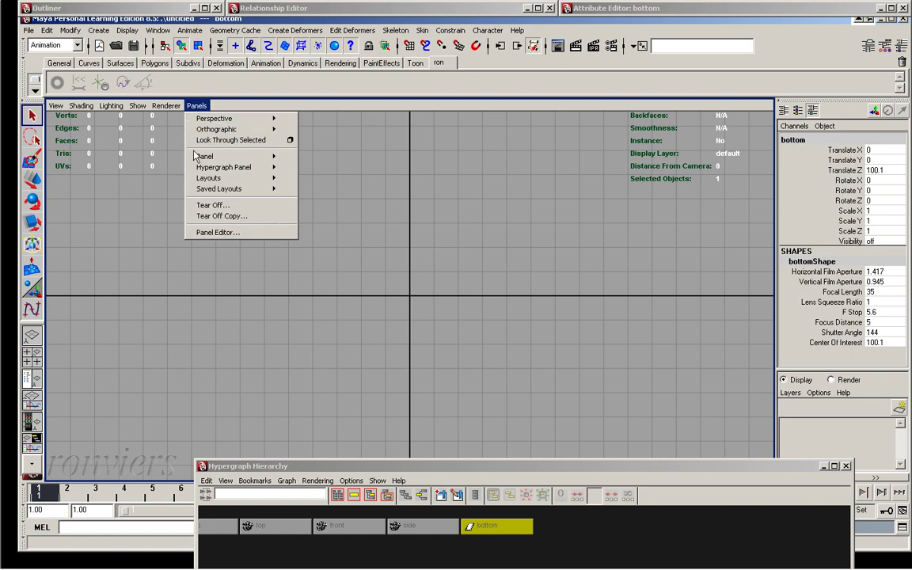
left_click(230, 141)
left_click(57, 105)
mouse_move(88, 281)
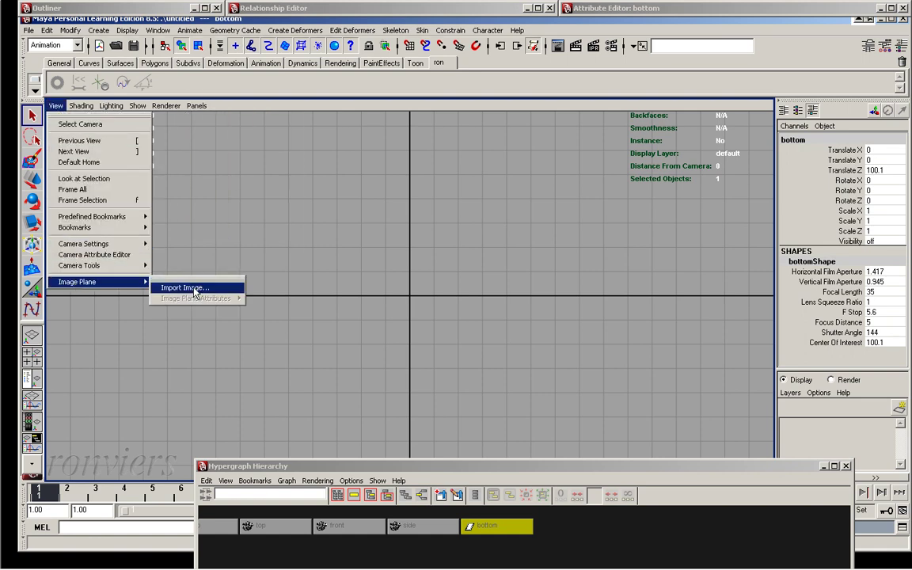
left_click(184, 287)
double_click(250, 209)
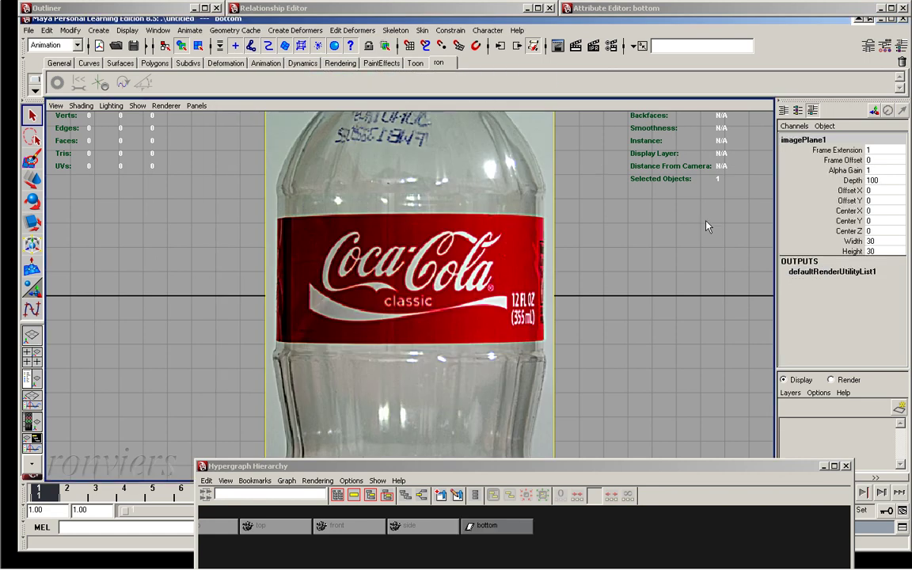
Set the image plane Height to 15 and return to the four-view layout
mouse_move(681, 285)
middle_mouse_down()
mouse_move(241, 303)
mouse_move(262, 303)
middle_mouse_up()
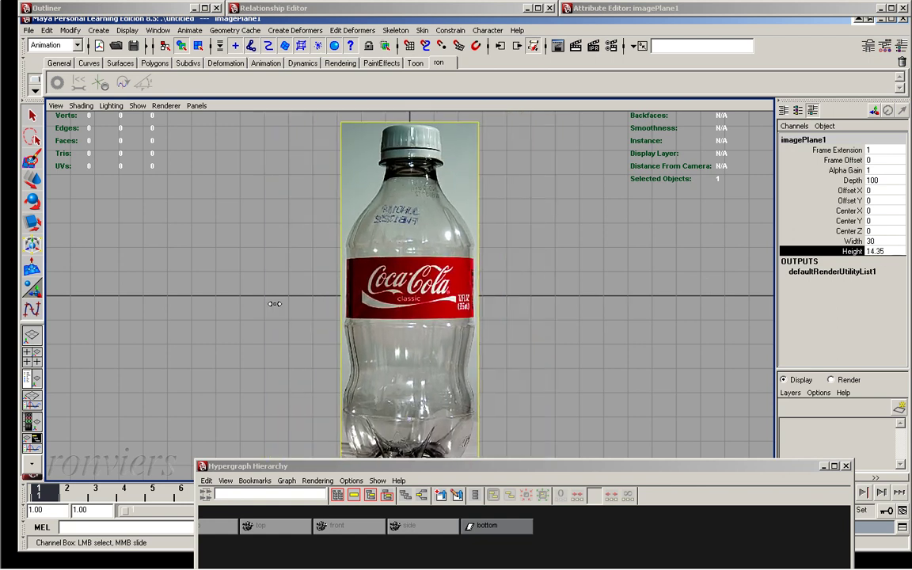
double_click(881, 252)
type("5")
key("Return")
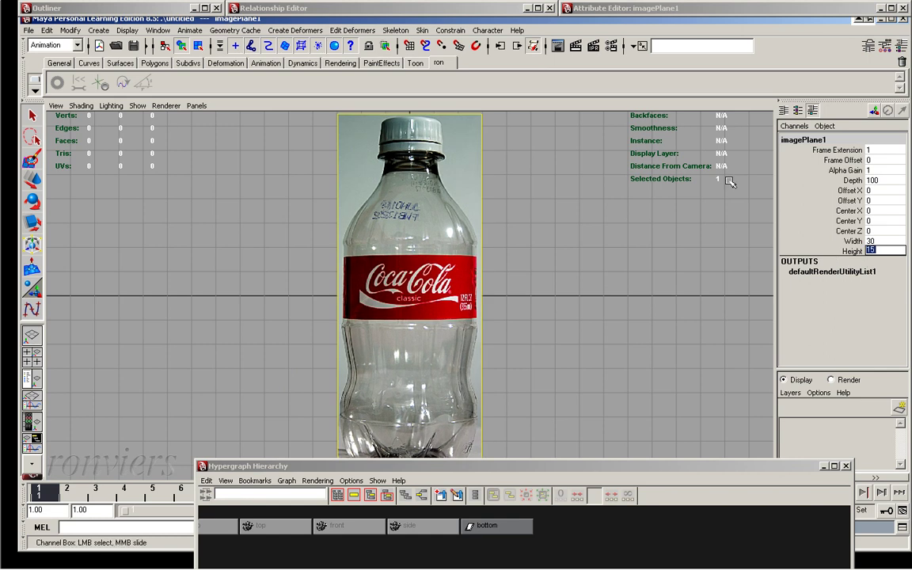
key("space")
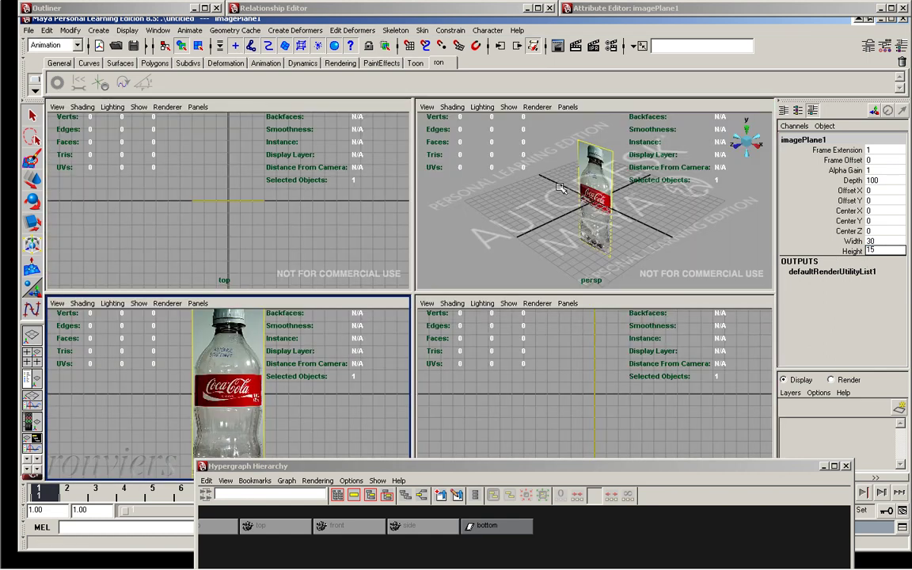
Set the bottle image plane's Center Z to -15 in the Channel Box
left_click(845, 232)
mouse_move(680, 208)
middle_mouse_down()
mouse_move(587, 237)
mouse_move(471, 207)
middle_mouse_up()
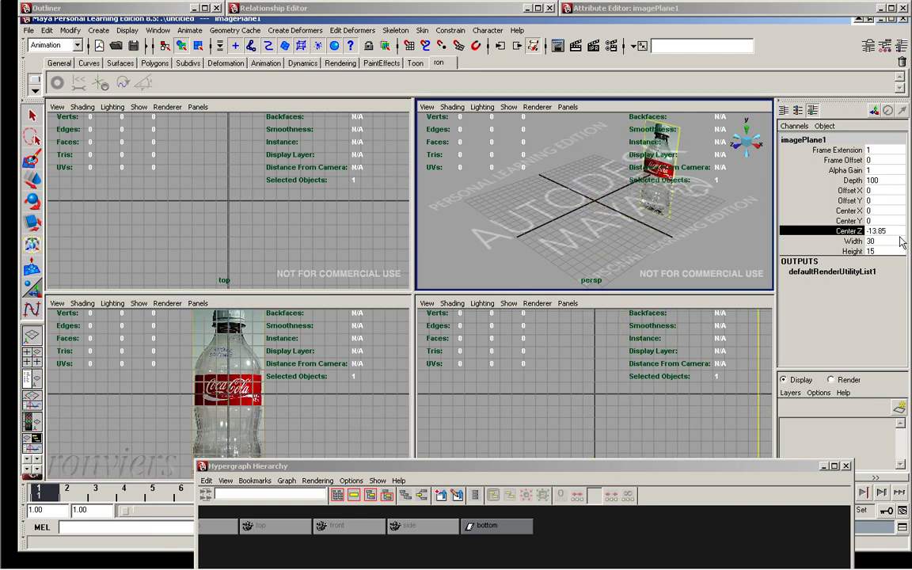
double_click(885, 230)
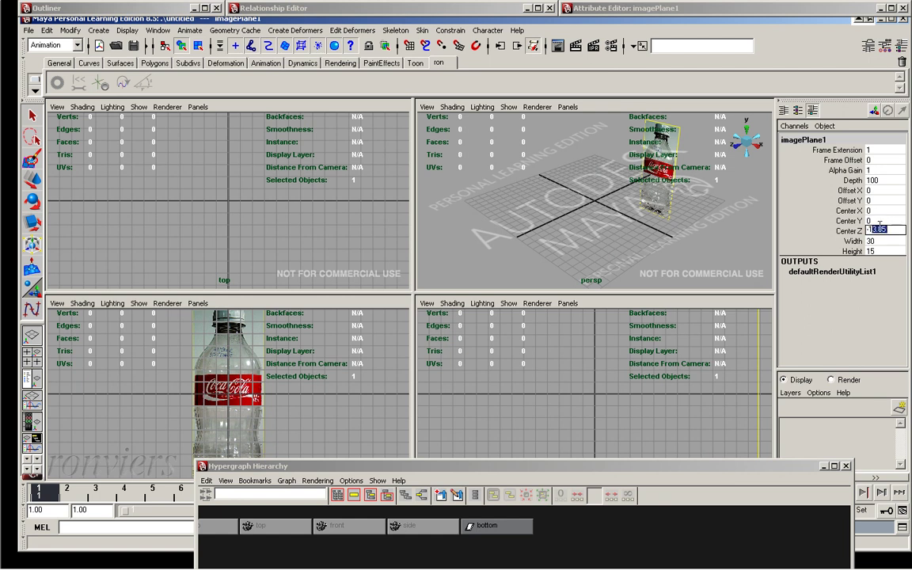
type("-15")
key("Return")
Enlarge the imagePlane1 settings window to show all its attributes
left_click(634, 109)
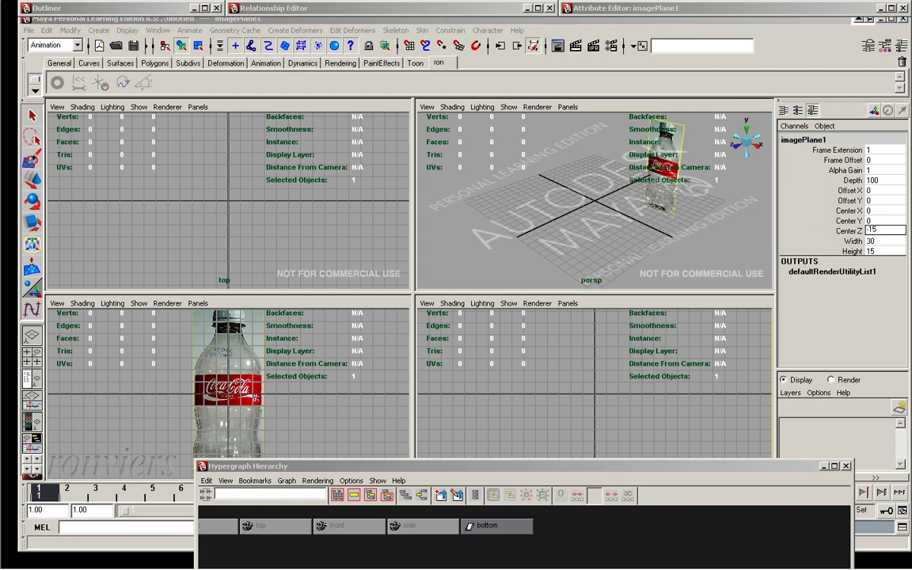
left_click(738, 15)
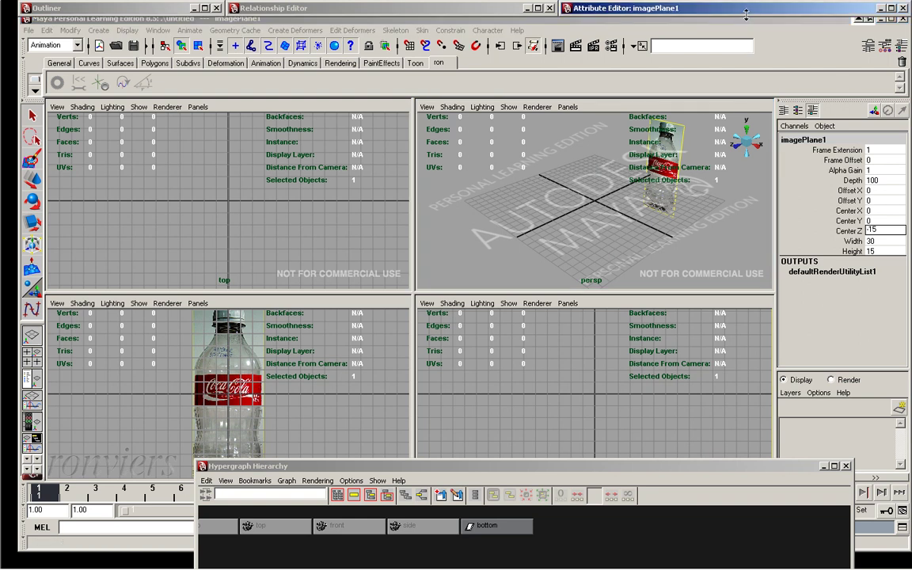
left_click_drag(698, 439, 698, 449)
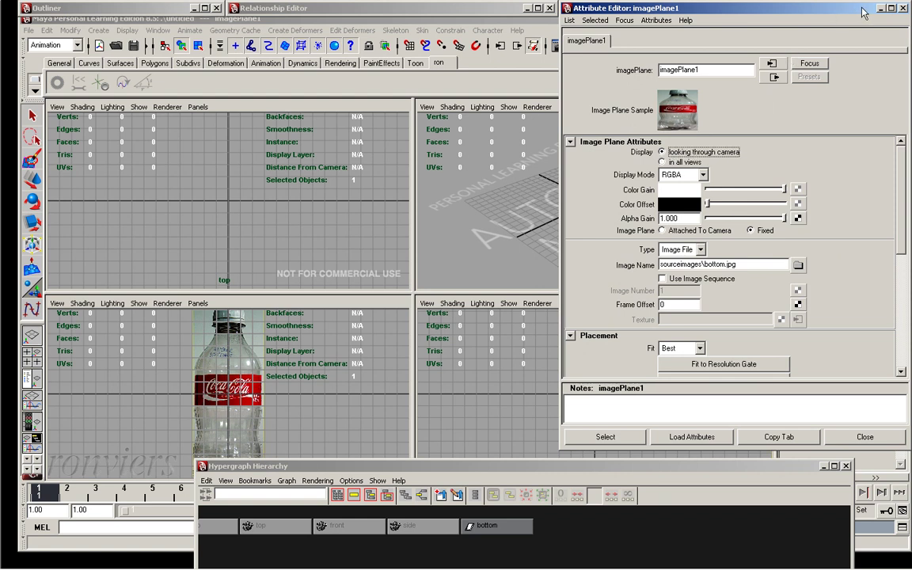
Duplicate Special the bottom camera into 4 copies with Duplicate input graph checked
left_click(304, 404)
left_click(477, 526)
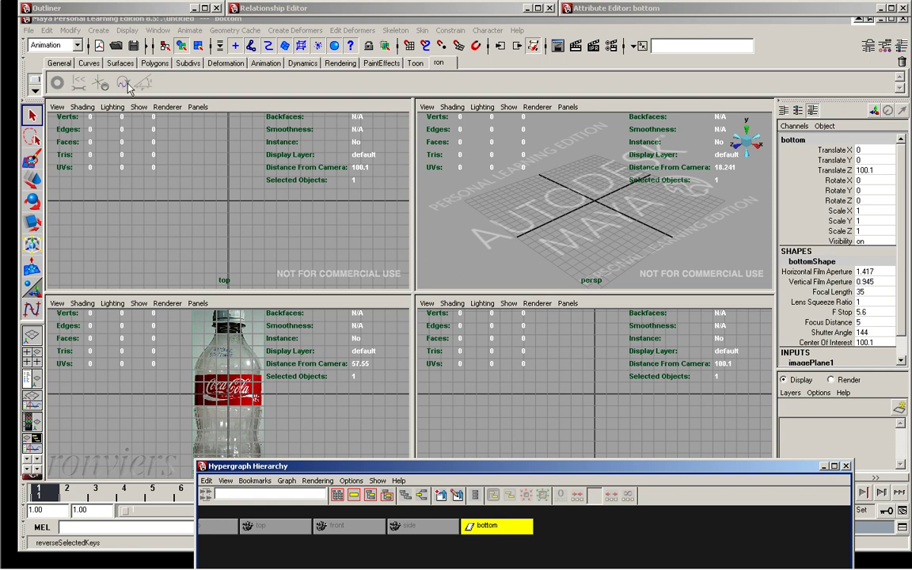
left_click(47, 30)
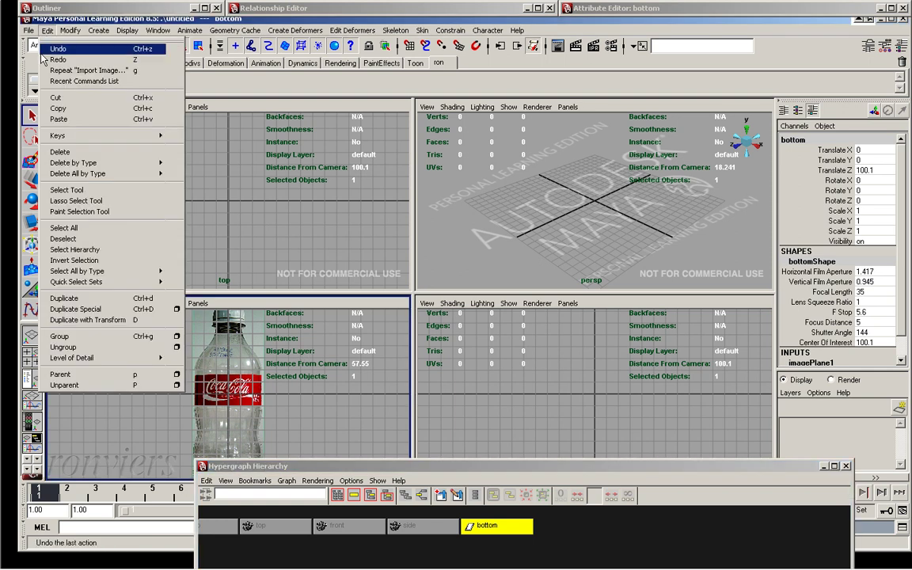
left_click(176, 309)
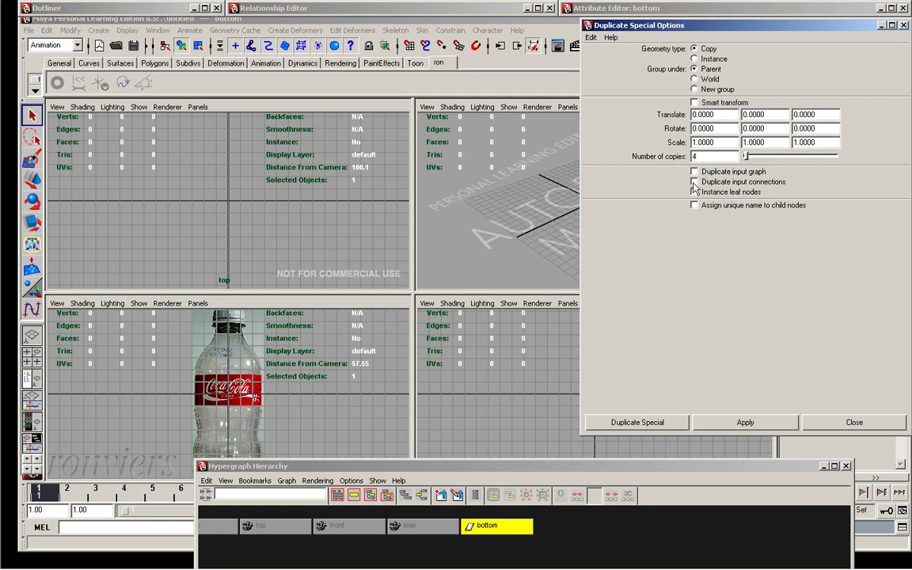
left_click(702, 173)
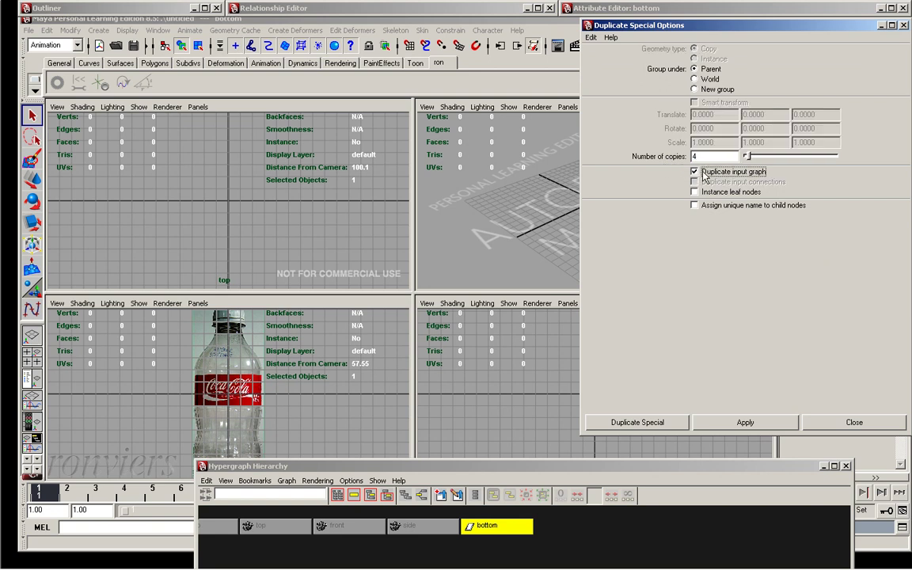
left_click(641, 420)
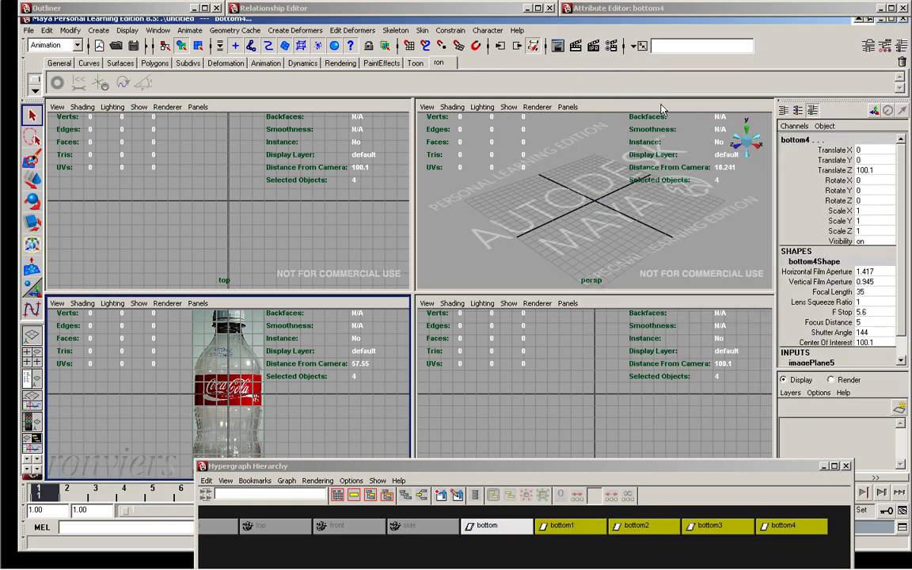
left_click(662, 108)
Load top.jpg into bottom1's image plane and rename the camera screwTop
double_click(863, 11)
left_click(561, 525)
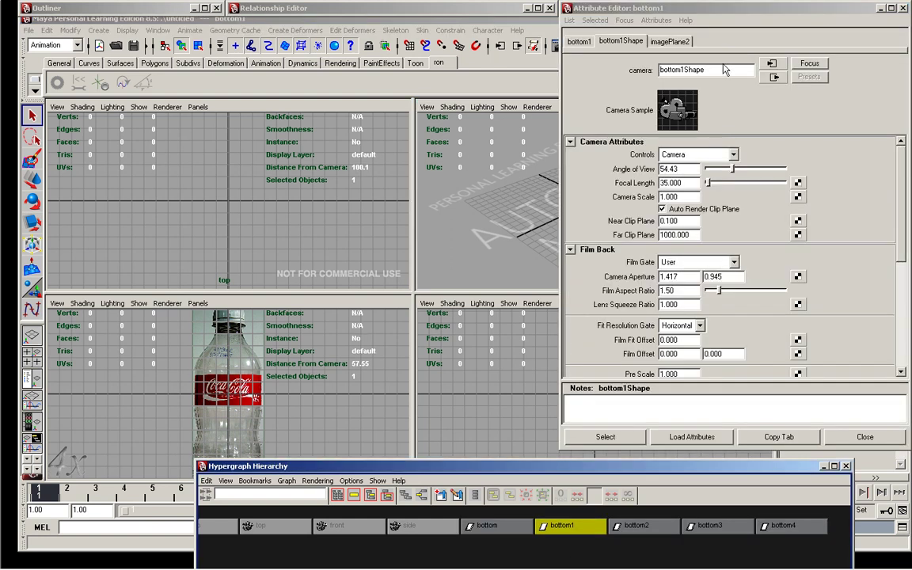
left_click(669, 41)
left_click(798, 264)
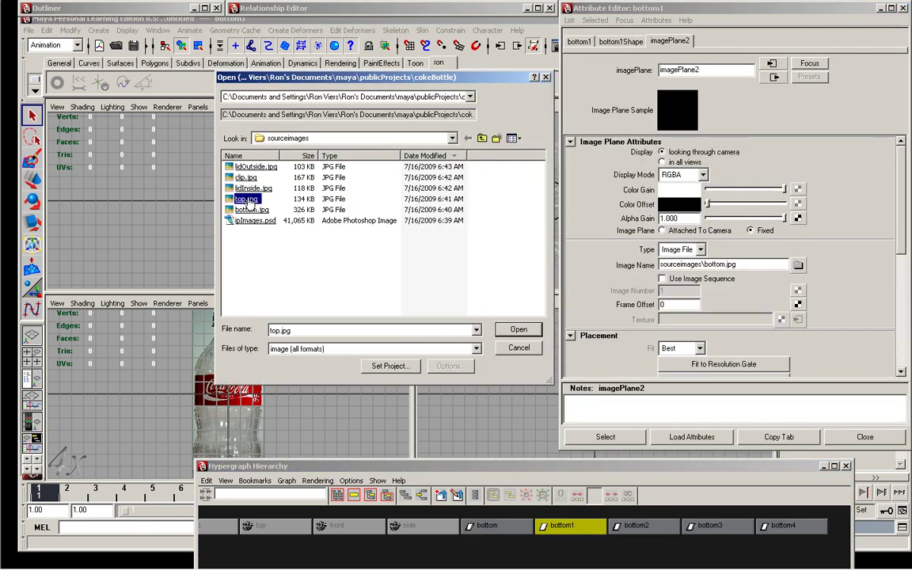
double_click(218, 179)
double_click(563, 526, "ctrl")
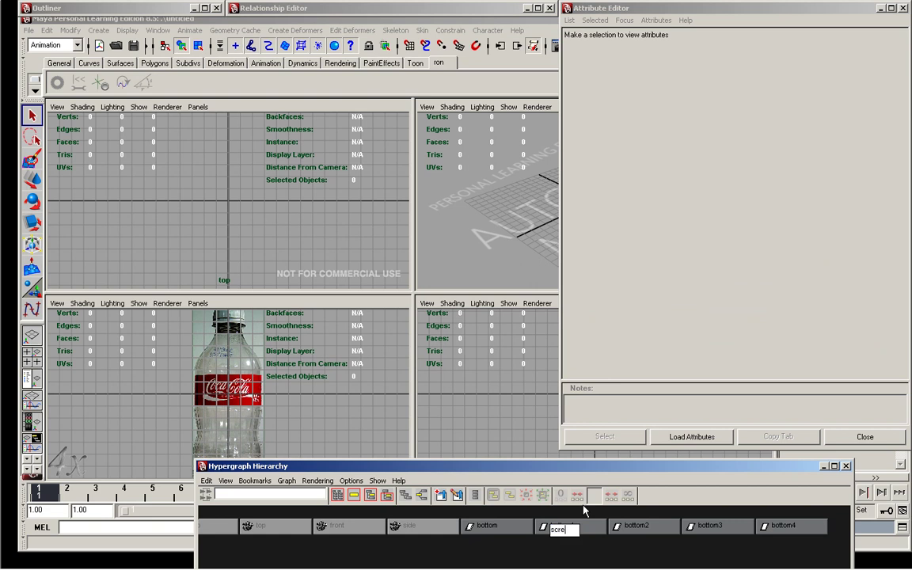
type("ewTop")
left_click(642, 525)
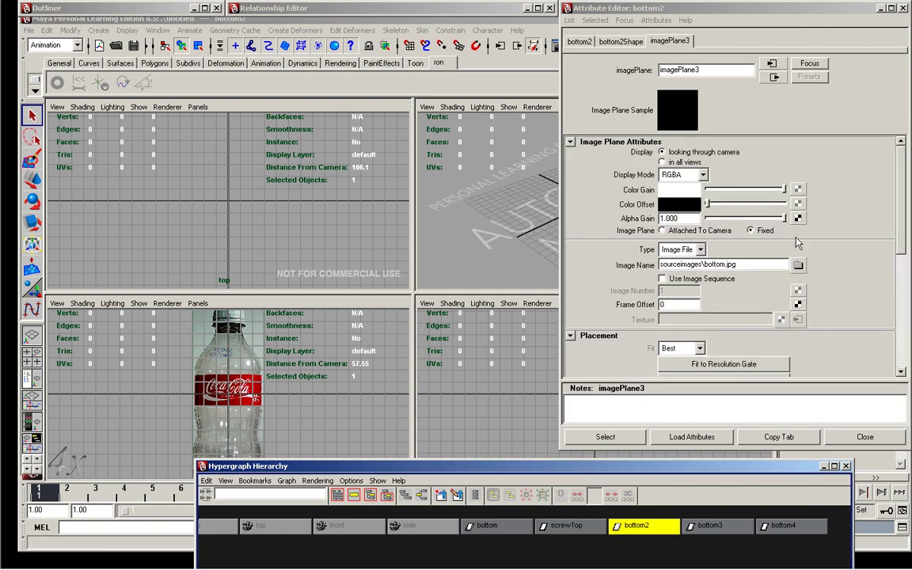
Load bottom2's matching reference image and rename it lidInside
left_click(798, 264)
double_click(225, 171)
double_click(637, 525, "ctrl")
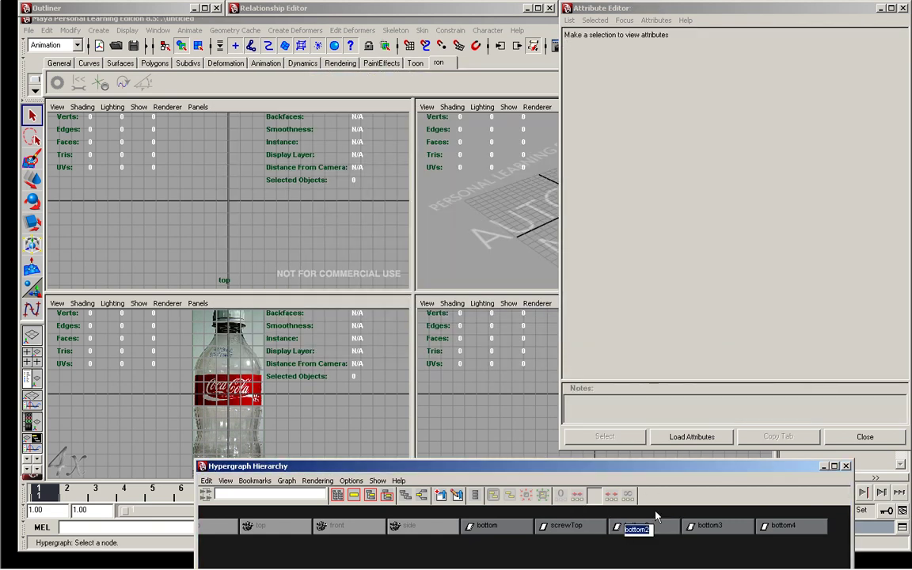
type("lidInside")
Load clip.jpg into bottom3's image plane and rename the camera clip
left_click(710, 525)
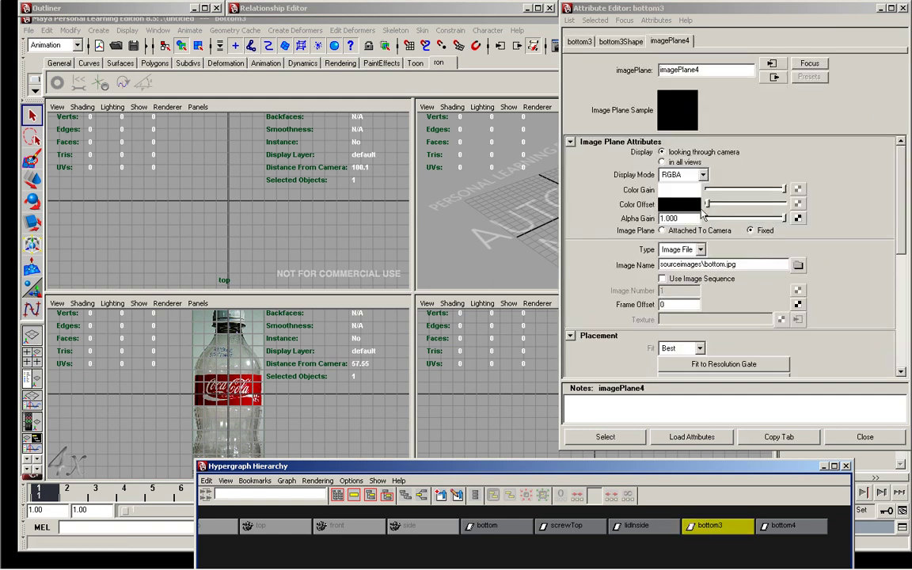
left_click(797, 264)
key("Return")
double_click(710, 525, "ctrl")
type("clip")
Load bottom4's matching reference image and rename it lidOutside
left_click(784, 525)
left_click(798, 264)
double_click(229, 155)
double_click(782, 526, "ctrl")
type("lidOu")
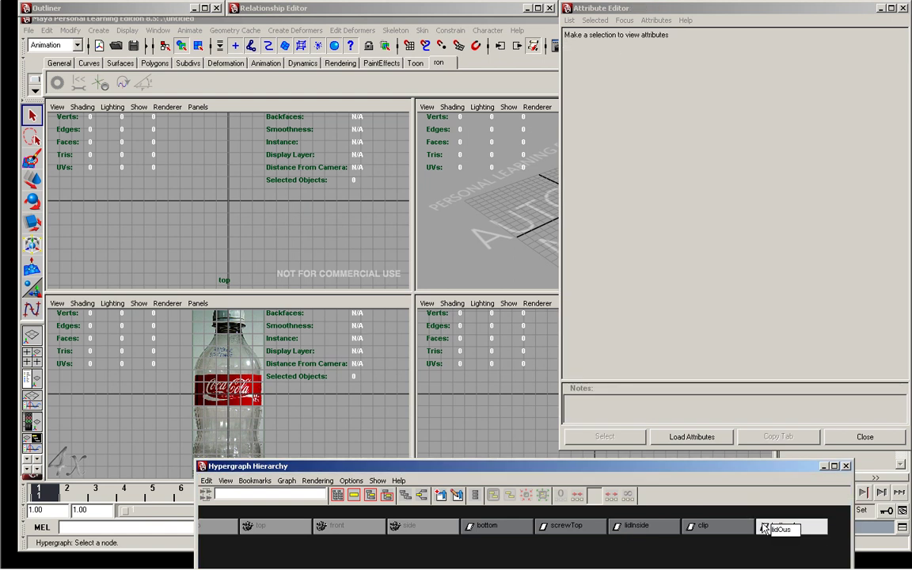
type("tside")
key("Return")
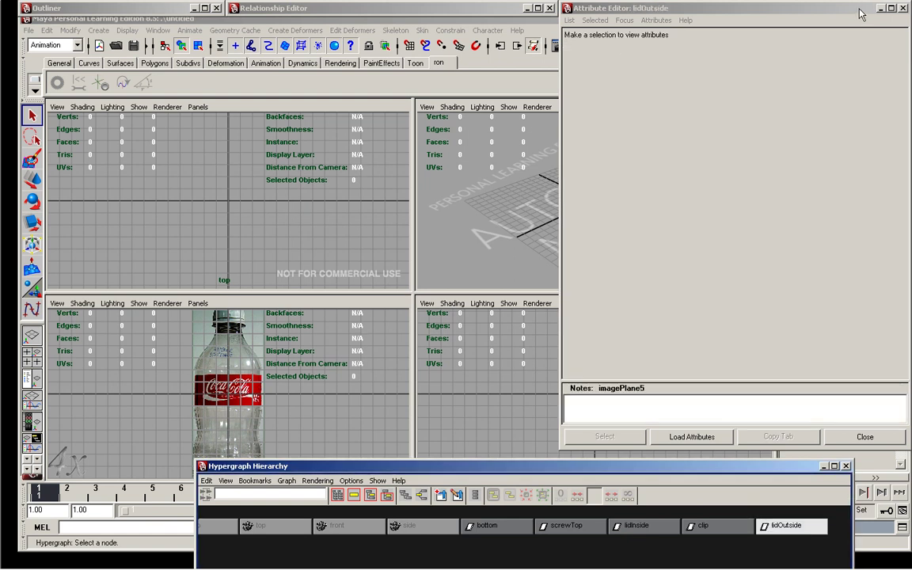
left_click(881, 8)
Maximise the front view and zoom and pan in on the bottle top
left_click_drag(522, 465, 478, 521)
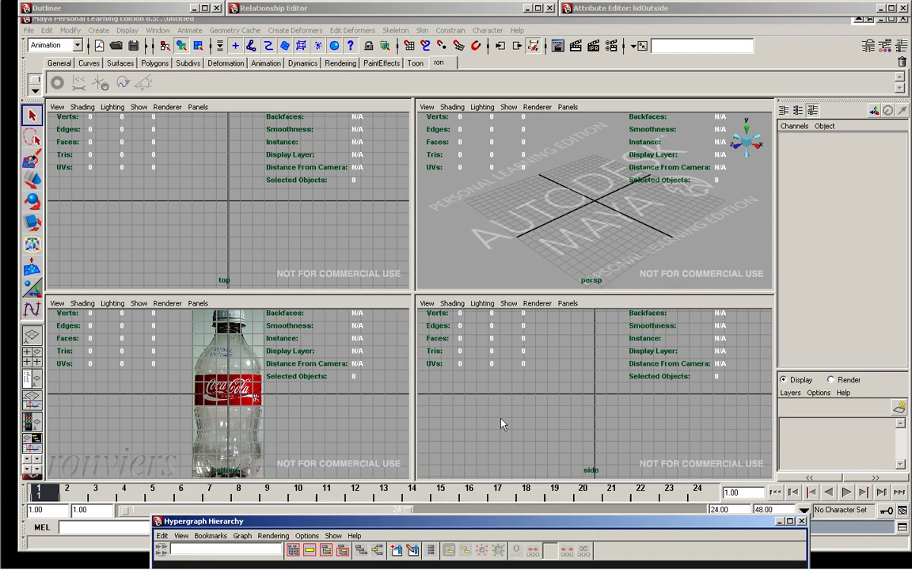
left_click(370, 370)
key("space")
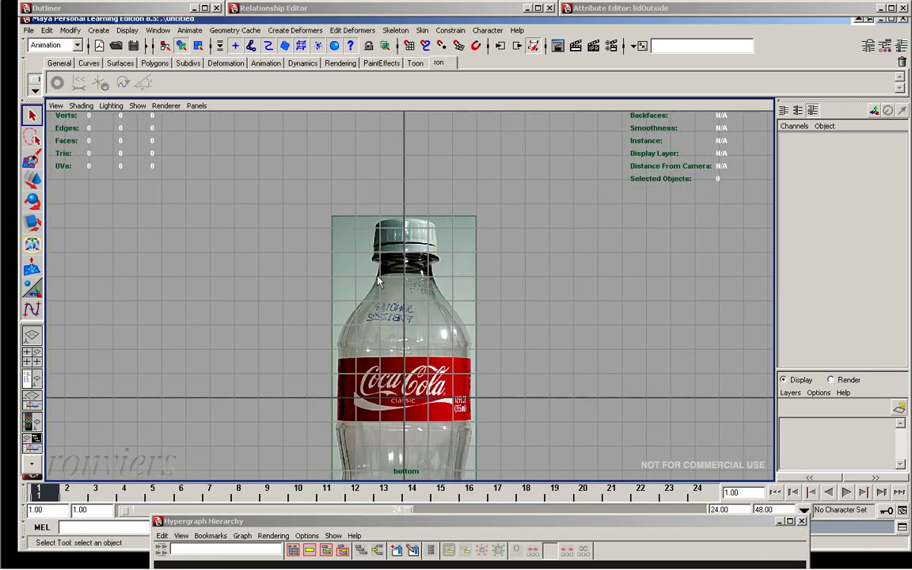
right_click_drag(339, 248, 516, 273, "alt")
middle_click_drag(517, 272, 521, 263, "alt")
right_click_drag(472, 258, 622, 255, "alt")
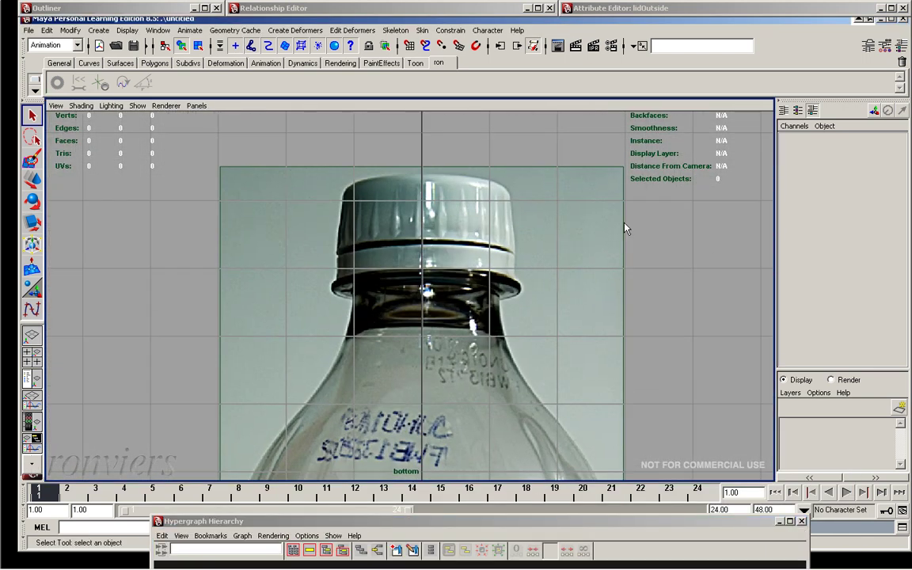
Save the scene as ipSetup.mb and zoom closer on the bottle cap
key("ctrl+s")
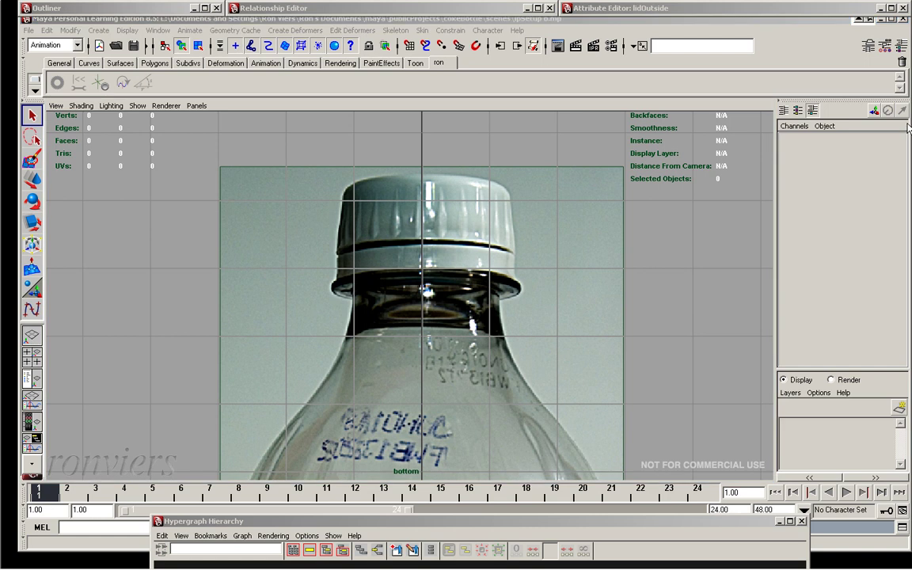
scroll(502, 187, "up", 2)
scroll(566, 203, "up", 2)
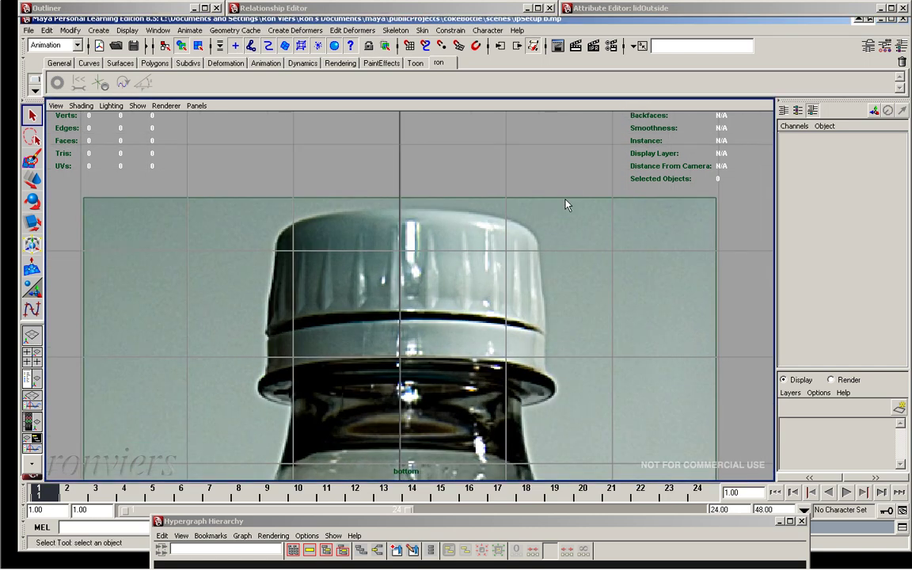
scroll(465, 181, "up", 2)
key("space")
Create a locator and place it on the right edge of the bottle's neck rim
left_click_drag(438, 175, 468, 348)
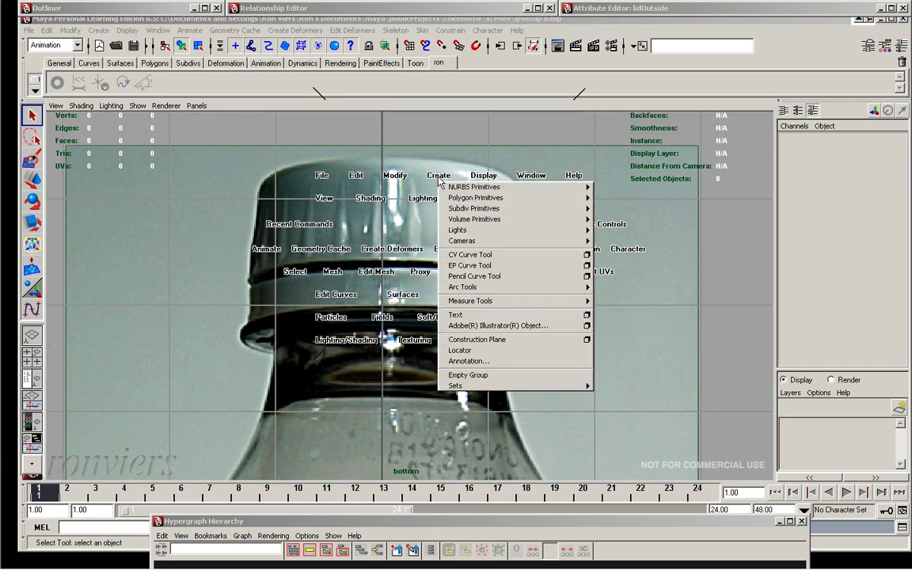
key("w")
middle_click_drag(530, 258, 508, 293)
scroll(561, 213, "up", 1)
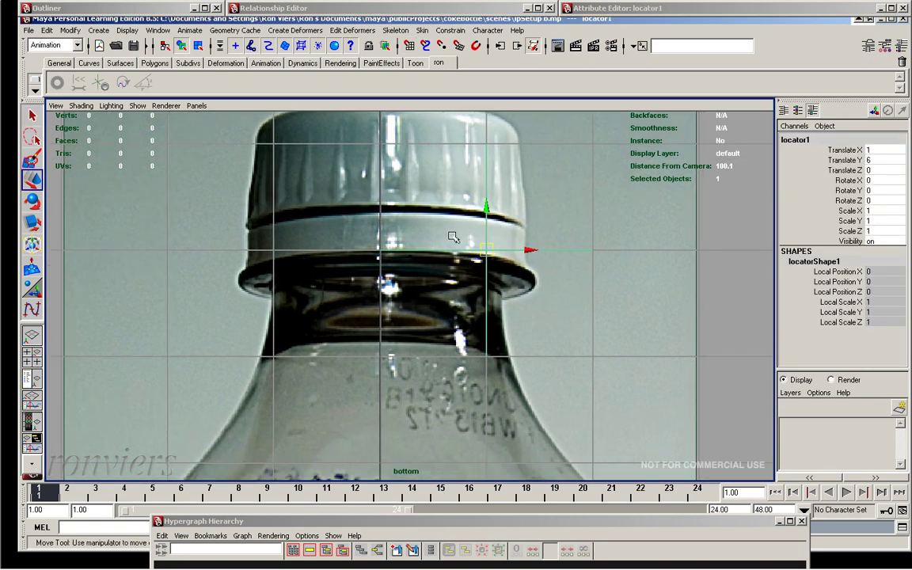
scroll(561, 213, "up", 1)
scroll(561, 213, "up", 1)
left_click_drag(531, 251, 603, 296)
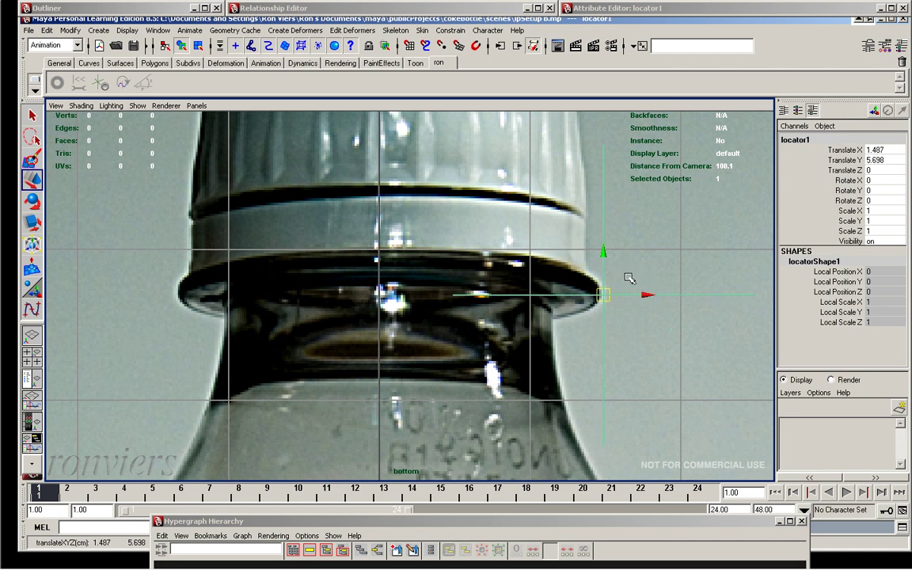
Duplicate the locator and mirror it to Translate X -1.487 on the left rim edge
key("ctrl+d")
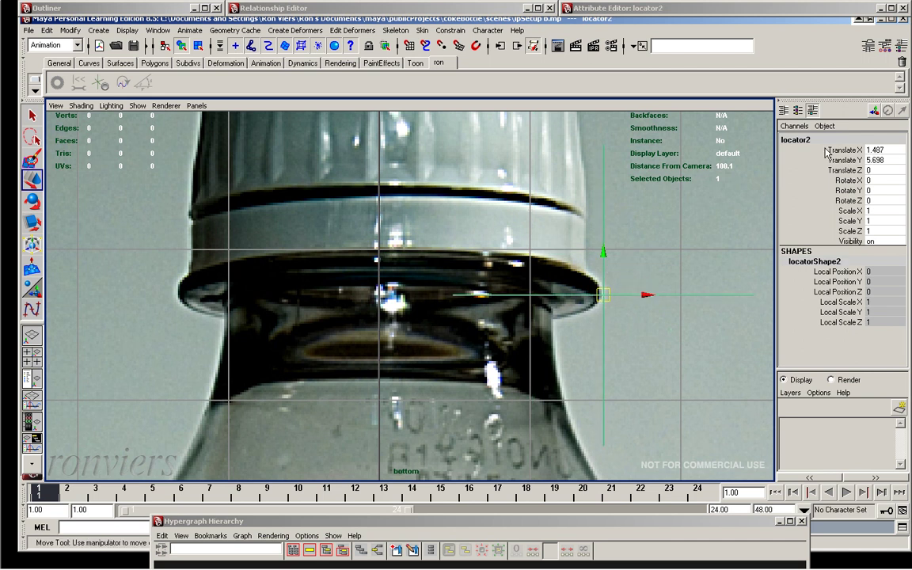
left_click(882, 150)
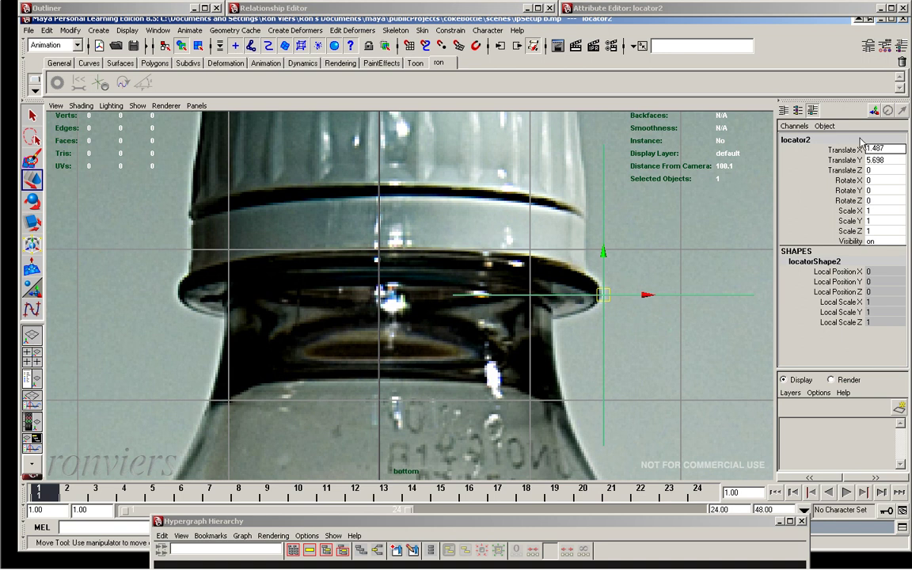
type("-")
key("Return")
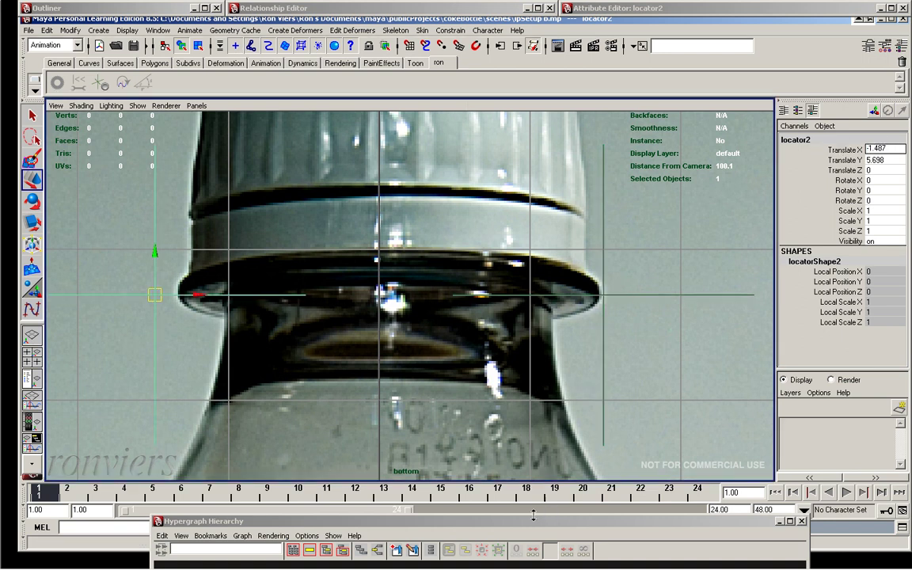
left_click_drag(537, 524, 529, 530)
left_click_drag(515, 463, 515, 465)
left_click(425, 515)
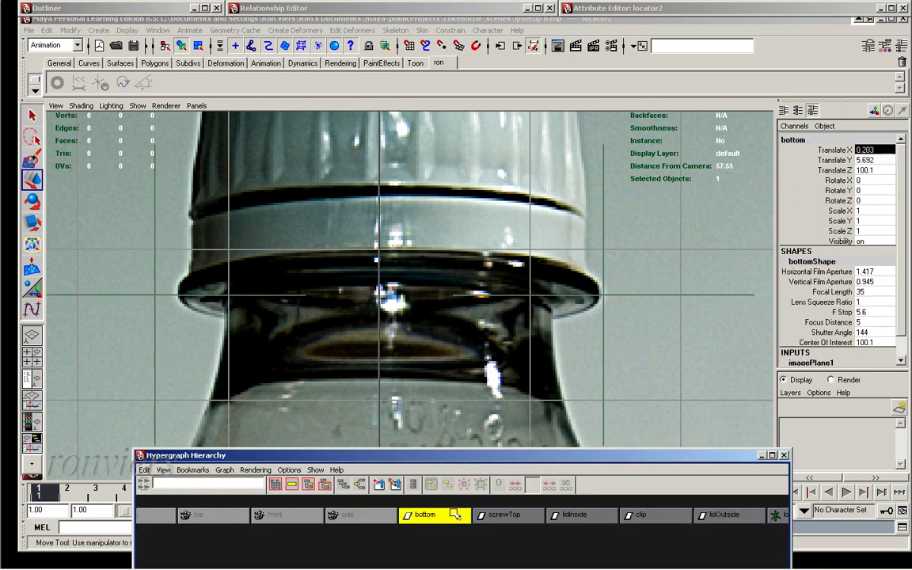
Nudge the bottom image plane's Center X to -0.07 to centre the bottle neck
left_click(819, 368)
left_click_drag(906, 263, 900, 349)
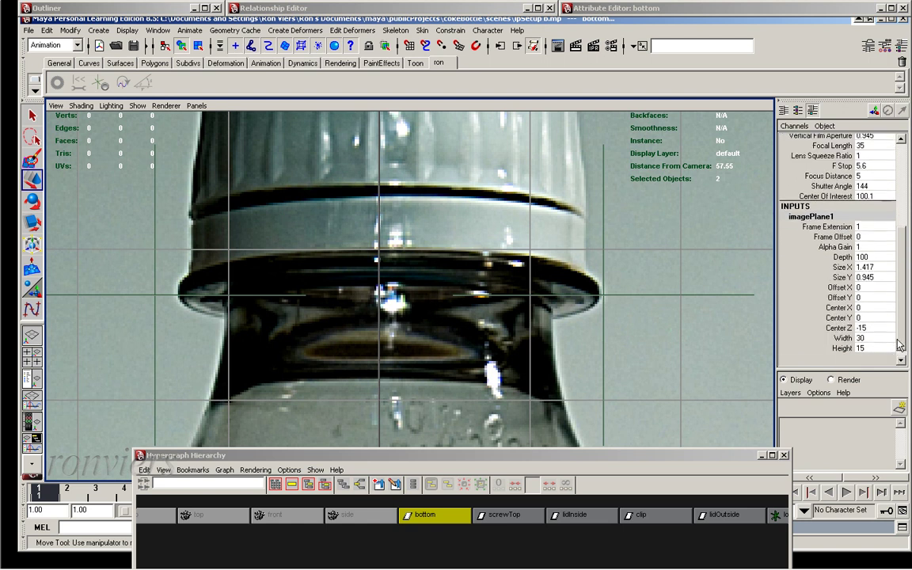
left_click(844, 301)
middle_click_drag(679, 317, 671, 320)
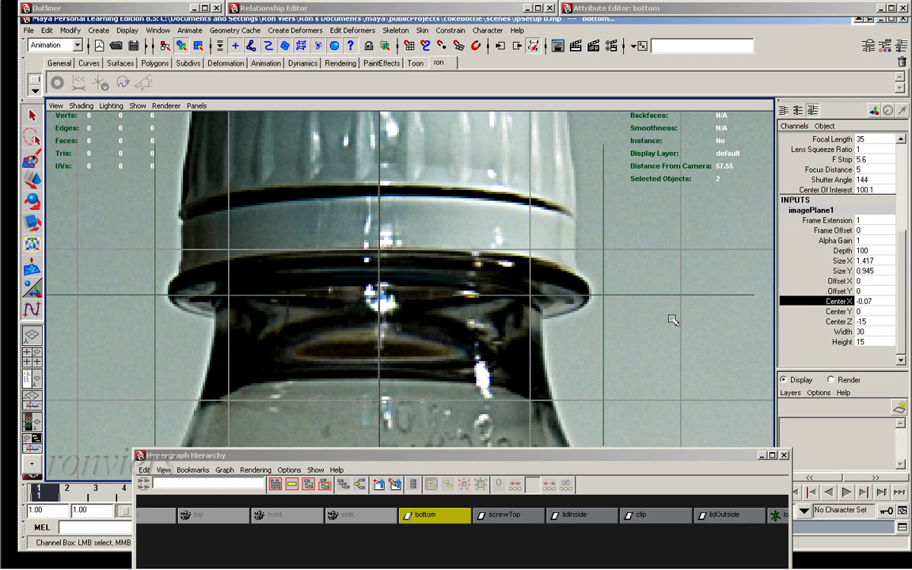
Lock the bottom image plane's attributes from Frame Extension to Height
left_click_drag(832, 221, 841, 342)
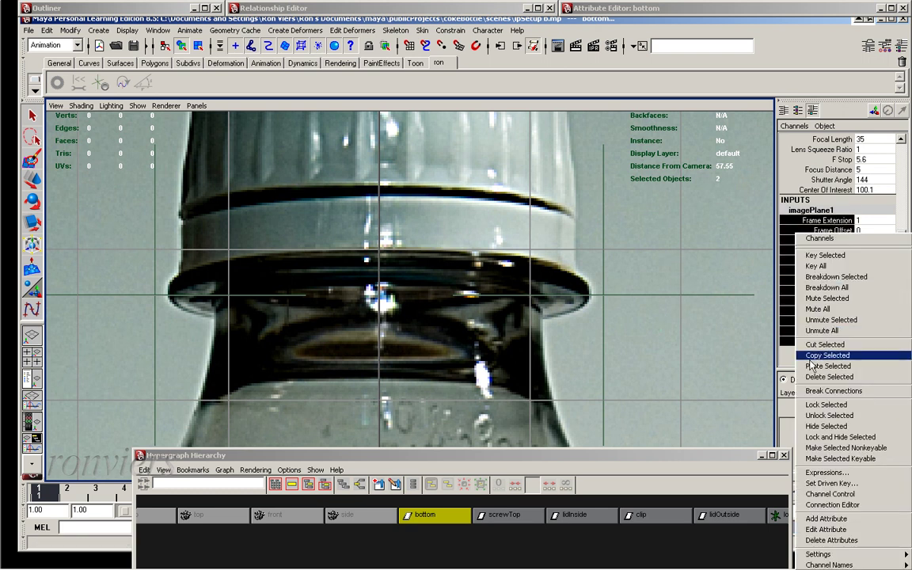
right_click_drag(842, 317, 806, 406)
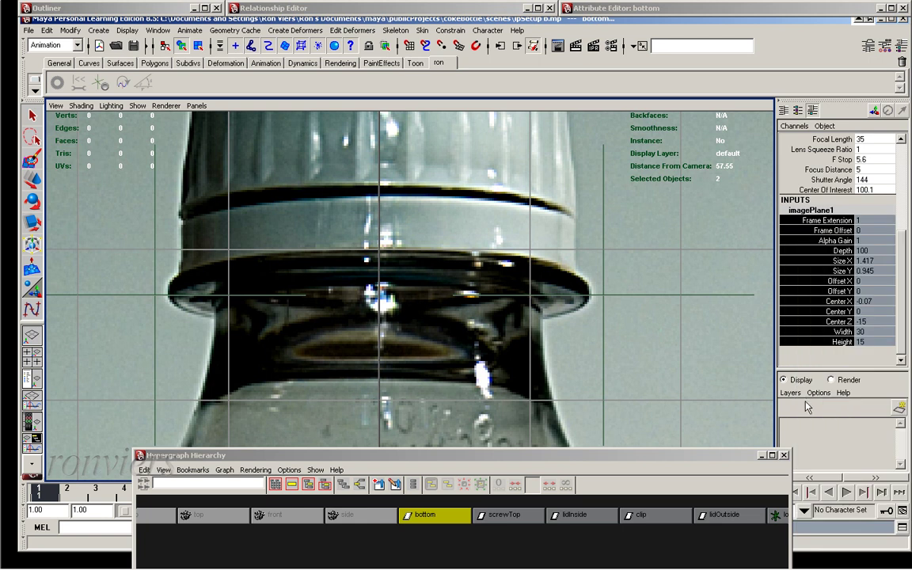
left_click(496, 517)
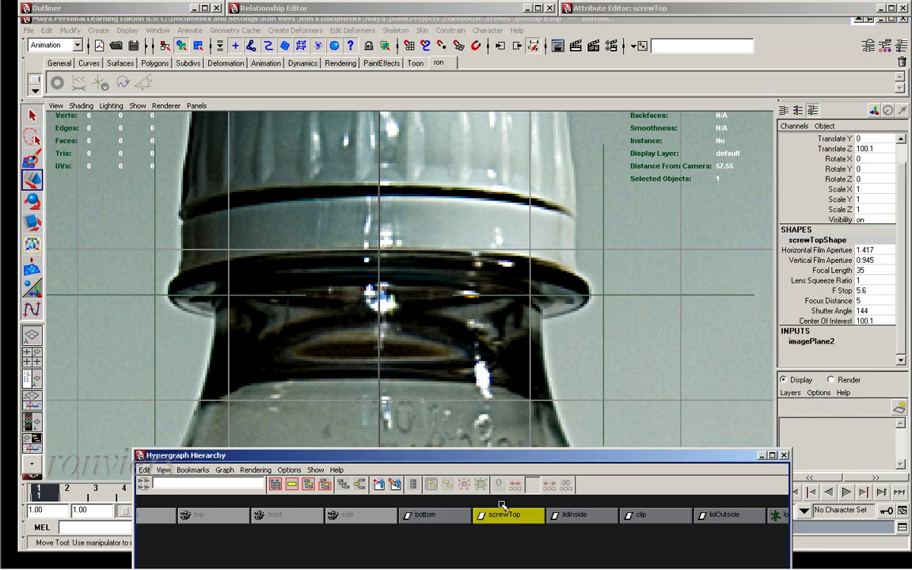
Look through the screwTop camera, try a duplicate locator at X -10.215, then delete it
left_click(197, 106)
left_click(204, 136)
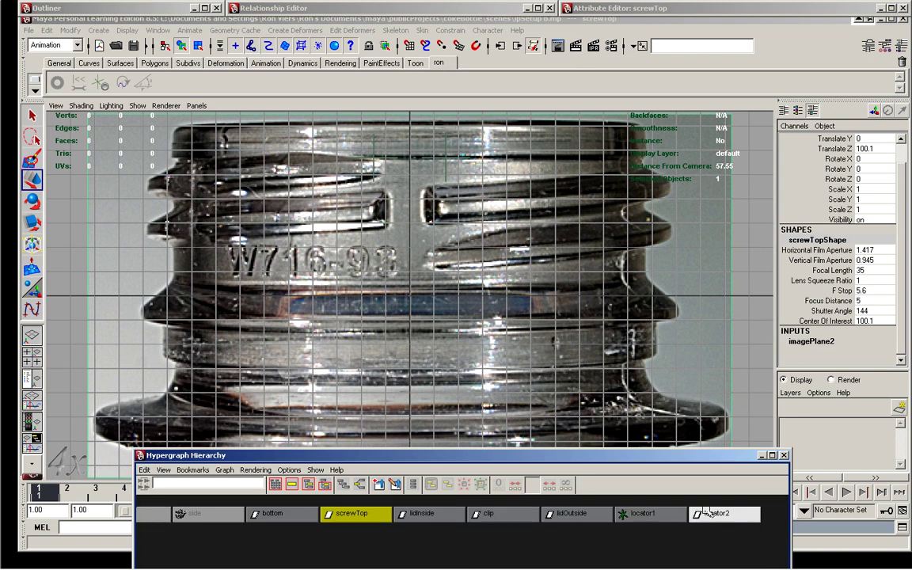
key("w")
scroll(675, 324, "up", 5)
scroll(675, 325, "down", 3)
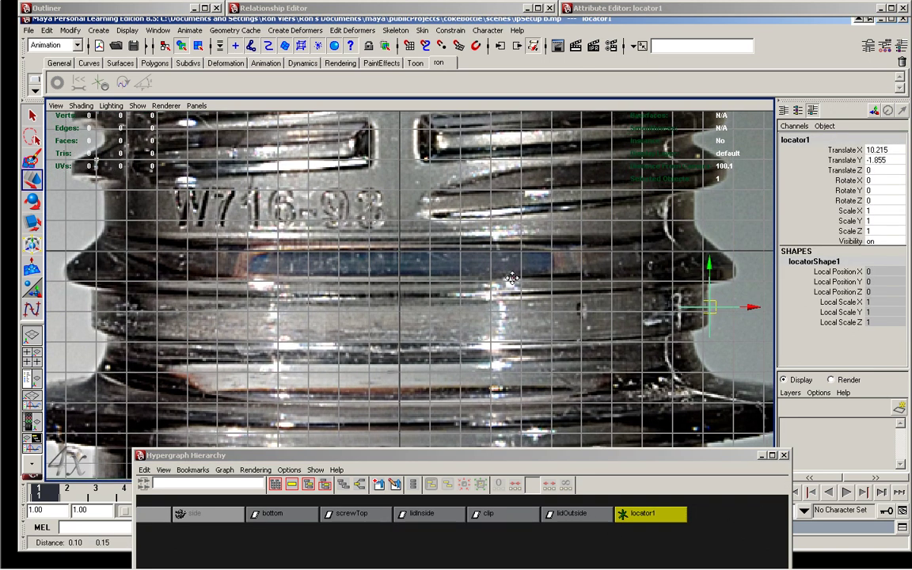
key("ctrl+d")
left_click(882, 150)
type("-10.215")
key("Return")
scroll(406, 287, "up", 1)
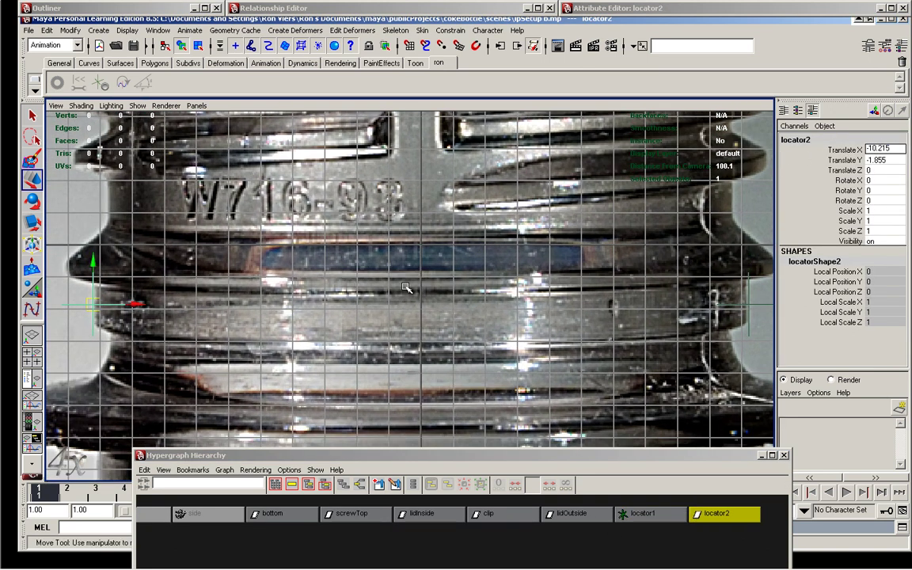
key("Delete")
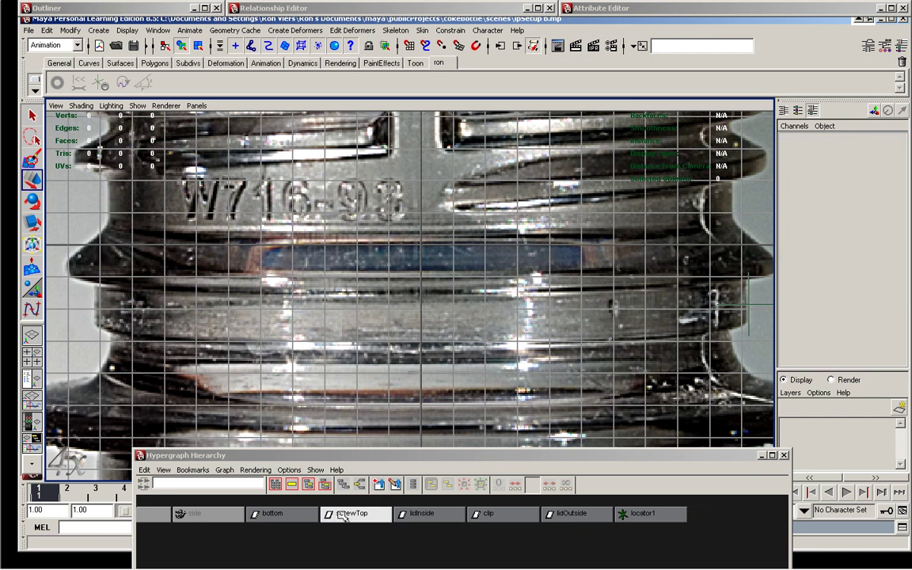
Select screwTop's image plane attributes, then move the locator to the bottle's right edge
left_click(343, 516)
scroll(839, 237, "down", 5)
left_click_drag(827, 222, 827, 343)
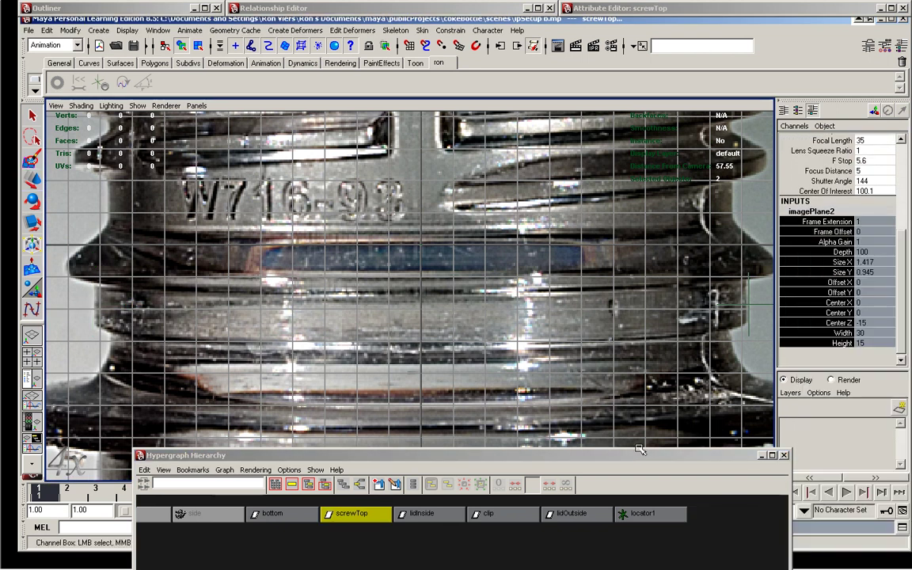
left_click(422, 513)
left_click(642, 513)
scroll(489, 348, "up", 2)
left_click_drag(488, 349, 644, 316)
scroll(643, 316, "up", 2)
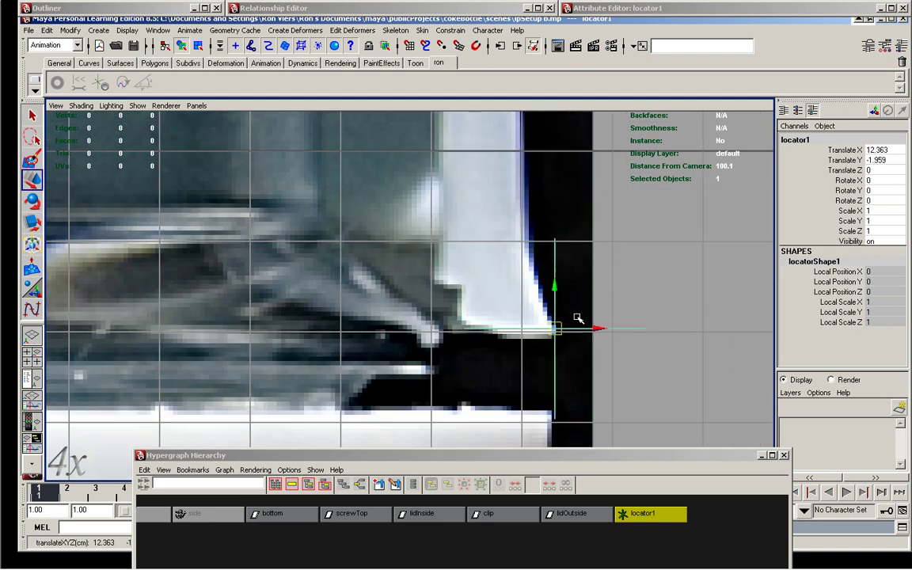
scroll(712, 292, "down", 3)
scroll(712, 293, "down", 2)
Duplicate the locator with negated Translate X to mark the left edge at -12.363
key("ctrl+d")
left_click(874, 149)
type("-")
key("Return")
scroll(275, 228, "up", 2)
right_click_drag(275, 228, 674, 435, "alt")
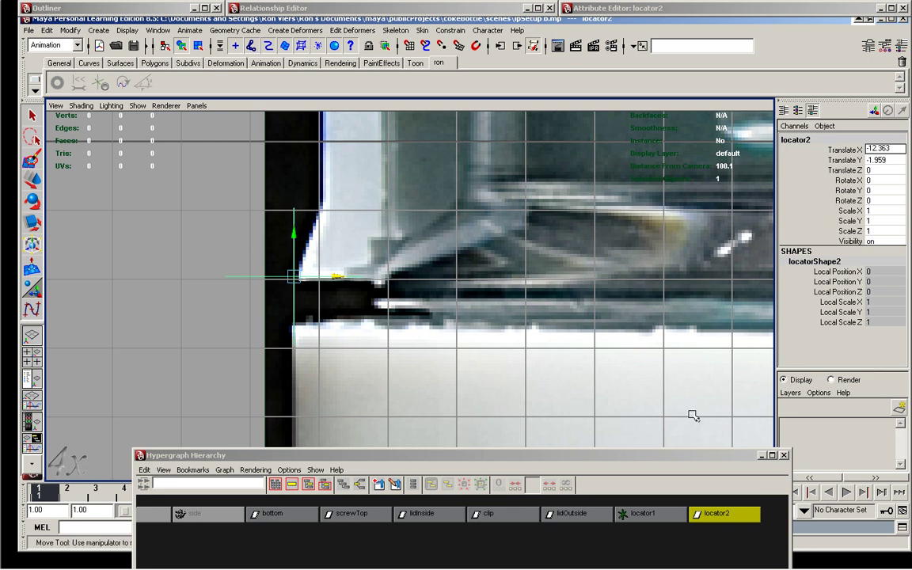
Shift the lidInside image plane's Center X to -0.03
left_click(624, 372)
scroll(815, 309, "down", 5)
middle_click_drag(632, 341, 641, 342)
right_click_drag(642, 341, 367, 275, "alt")
Delete the second locator and select the lidInside and clip image plane attributes
left_click_drag(827, 220, 815, 340)
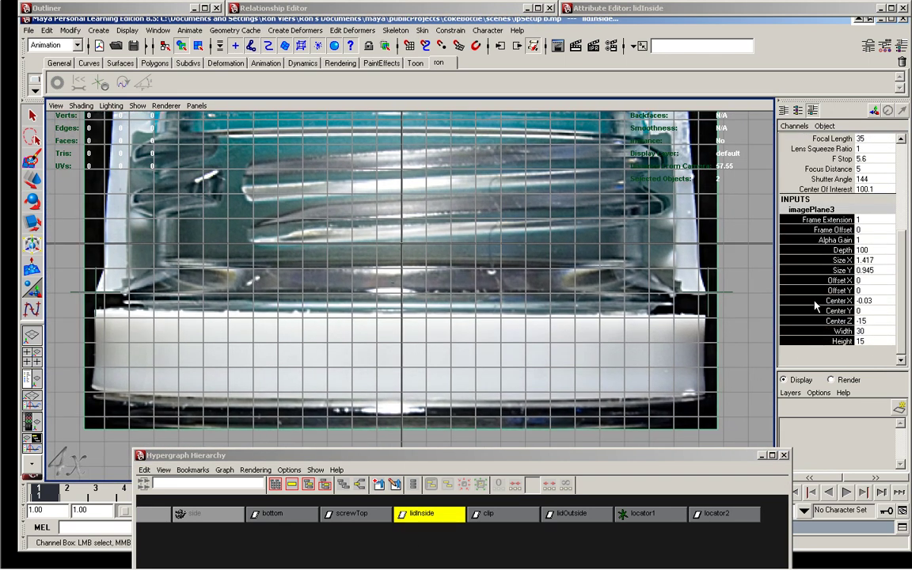
left_click(717, 513)
key("Delete")
left_click(488, 513)
middle_click_drag(281, 145, 475, 348, "alt")
left_click(662, 322)
left_click(498, 513)
scroll(900, 329, "down", 5)
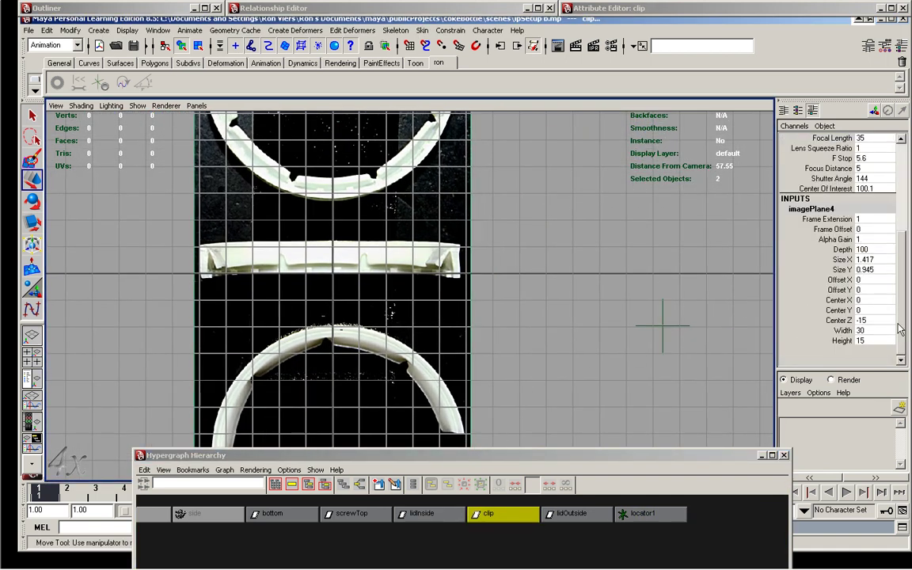
left_click_drag(823, 341, 823, 219)
right_click(815, 226)
Duplicate the locator to X -12.85 to mark the lid's opposite edge
left_click(570, 513)
right_click_drag(299, 219, 602, 300, "alt")
scroll(407, 214, "up", 5)
left_click(482, 285)
scroll(482, 285, "down", 5)
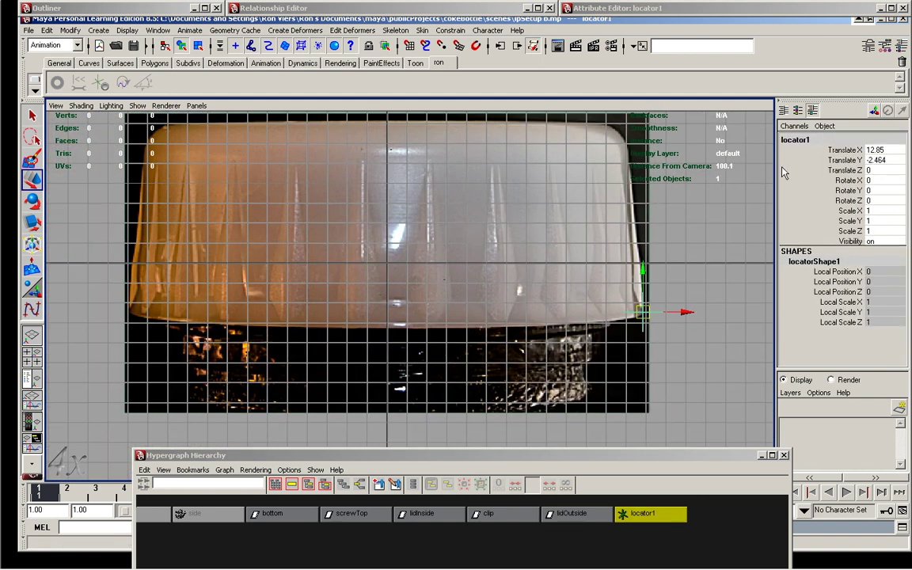
key("ctrl+d")
left_click(875, 149)
type("-12.85")
key("Return")
mouse_move(341, 254)
middle_mouse_down("alt")
mouse_move(549, 254)
mouse_move(419, 266)
middle_mouse_up("alt")
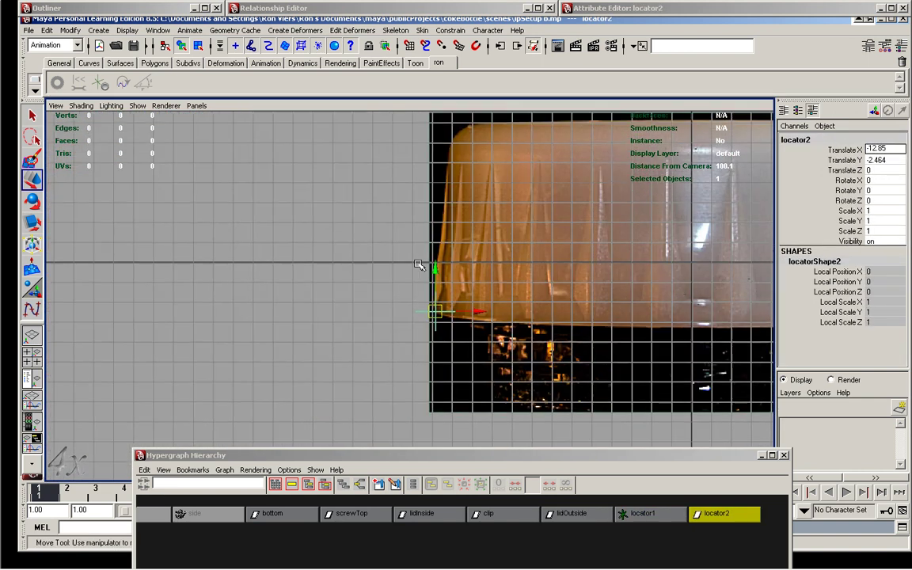
scroll(419, 265, "up", 5)
Shift the lidOutside image plane's Center X to -0.01
left_click(570, 513)
scroll(839, 277, "down", 5)
left_click(836, 300)
middle_click_drag(638, 318, 610, 331)
scroll(423, 299, "down", 5)
middle_click_drag(417, 288, 540, 261, "alt")
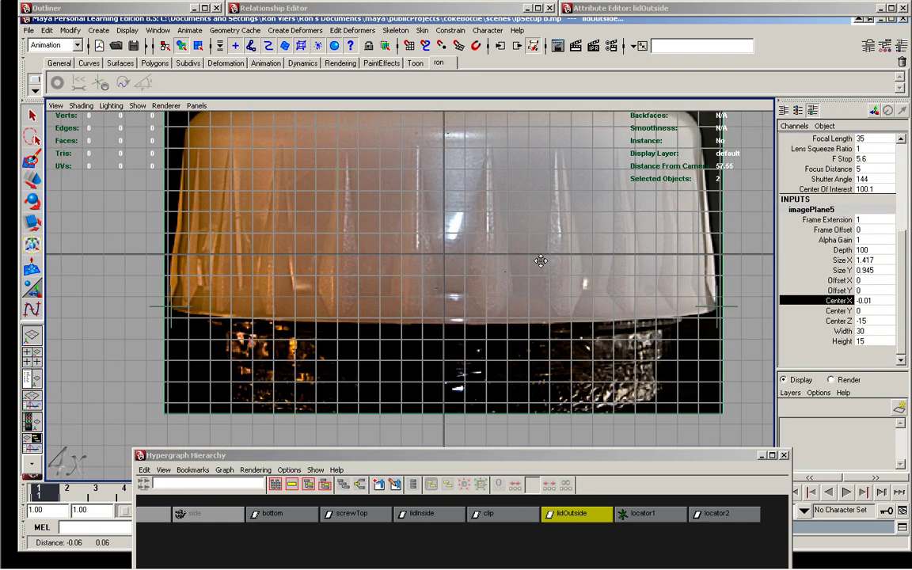
Lock the lidOutside image plane attributes with Lock Selected
left_click(571, 513)
scroll(839, 277, "down", 5)
left_click_drag(828, 219, 827, 302)
right_click(805, 301)
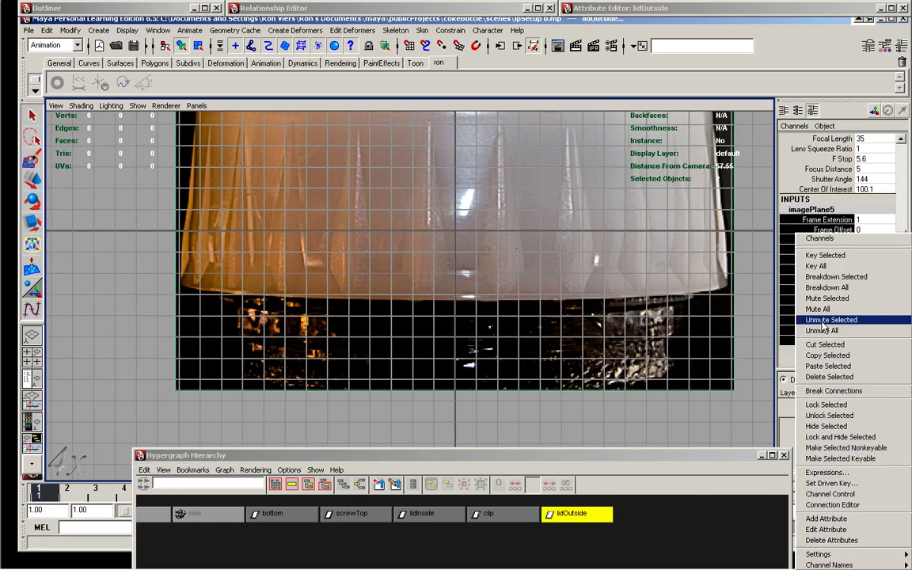
left_click(823, 320)
scroll(590, 254, "down", 3)
middle_click_drag(591, 254, 473, 362, "alt")
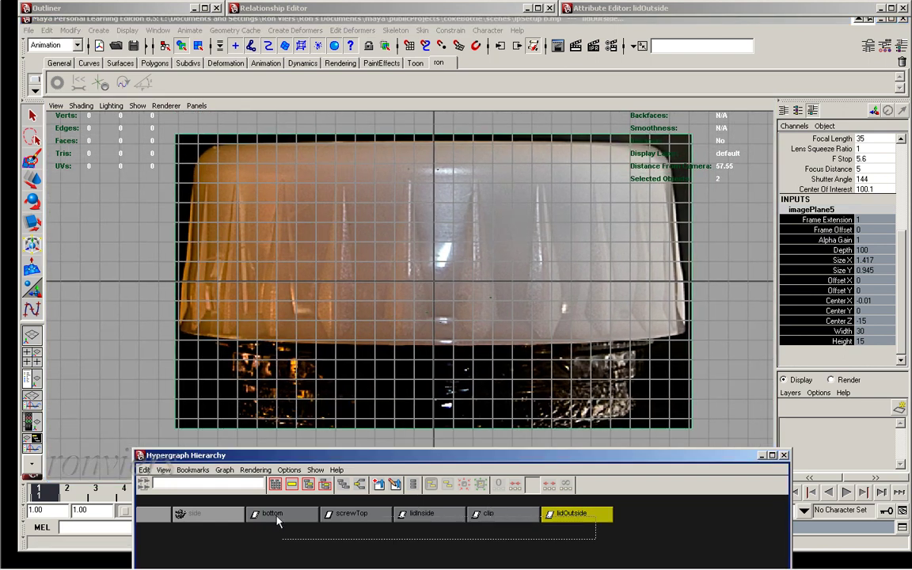
Hide all the reference cameras by setting their Visibility to 0
left_click_drag(598, 544, 251, 483)
key("w")
double_click(866, 217)
type("0")
key("Return")
Look through the bottom camera and frame the whole bottle
left_click(268, 539)
left_click(278, 513)
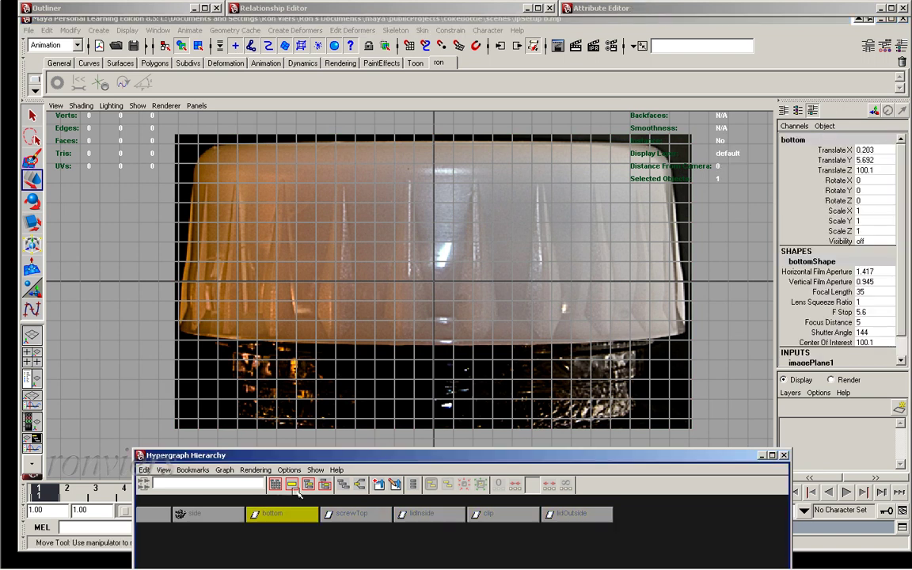
left_click(197, 105)
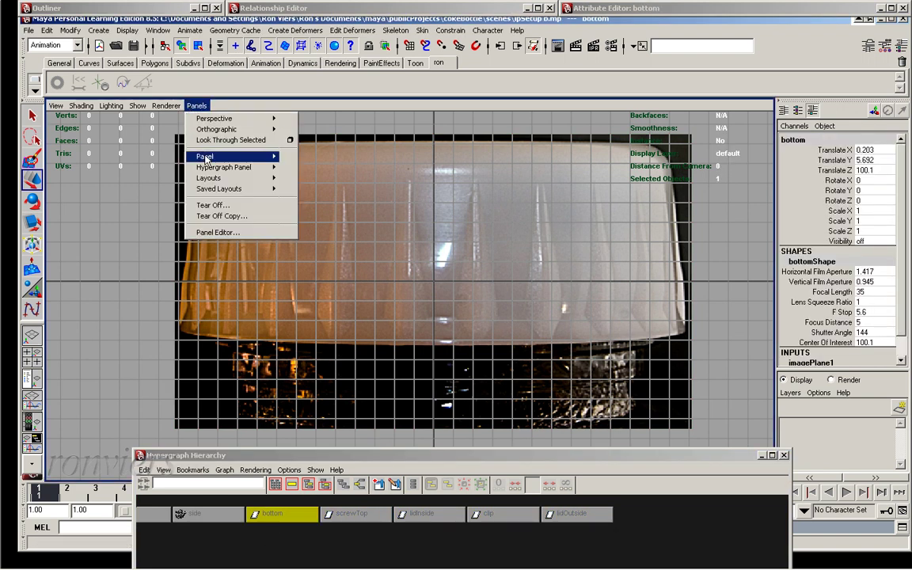
left_click(205, 138)
mouse_move(649, 204)
right_mouse_down("alt")
mouse_move(301, 264)
mouse_move(290, 157)
mouse_move(248, 171)
right_mouse_up("alt")
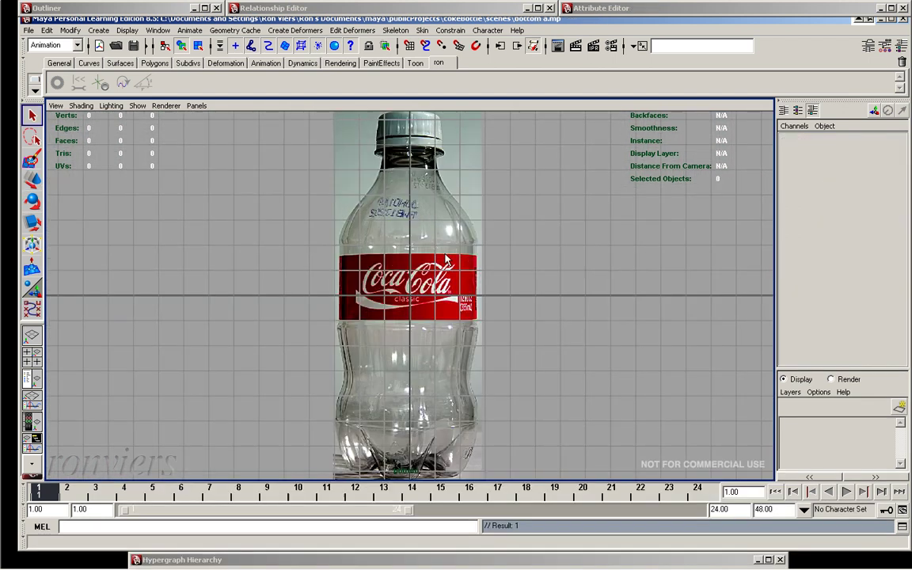
Draw a CV curve tracing the bottle bottom, starting at the rim
middle_click_drag(446, 259, 446, 109, "alt")
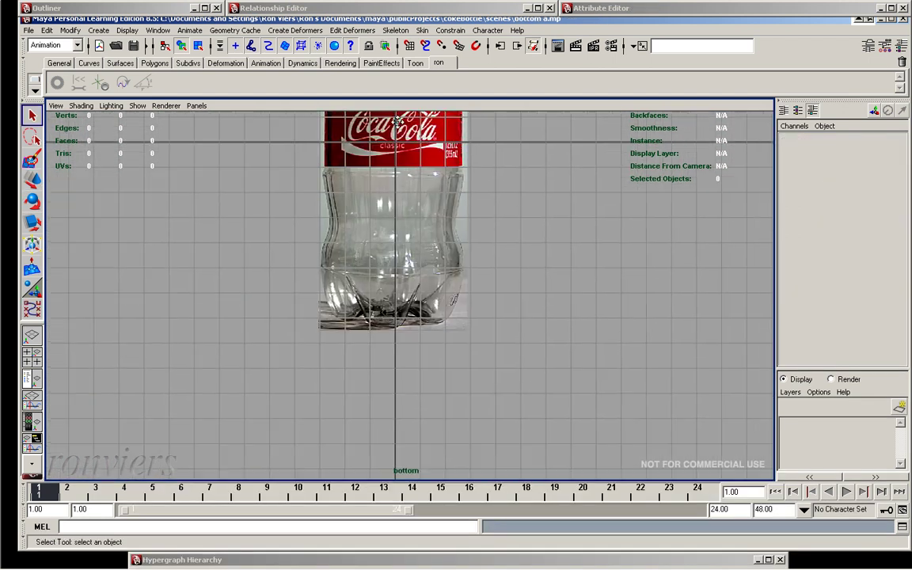
right_click_drag(445, 108, 804, 218, "alt")
middle_click_drag(803, 218, 632, 197, "alt")
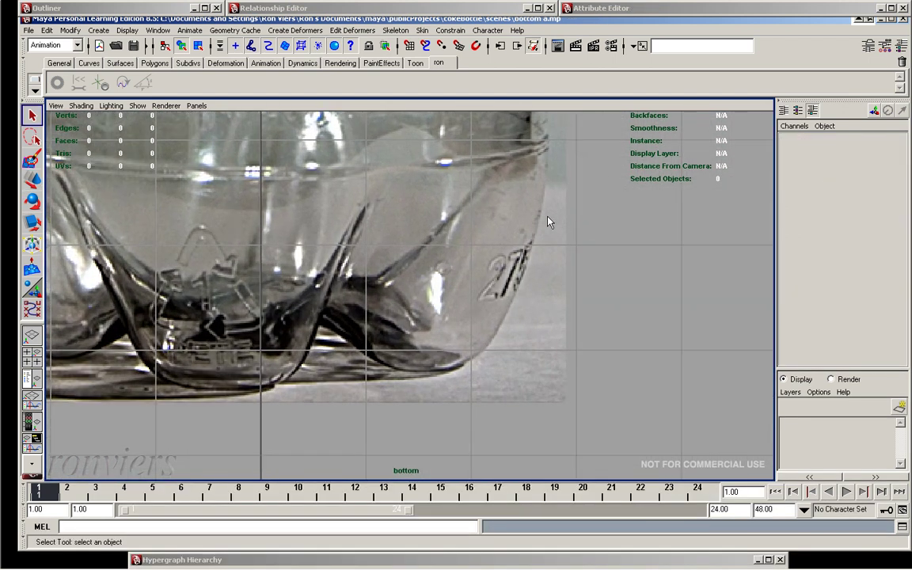
key("space")
left_click_drag(475, 145, 514, 214)
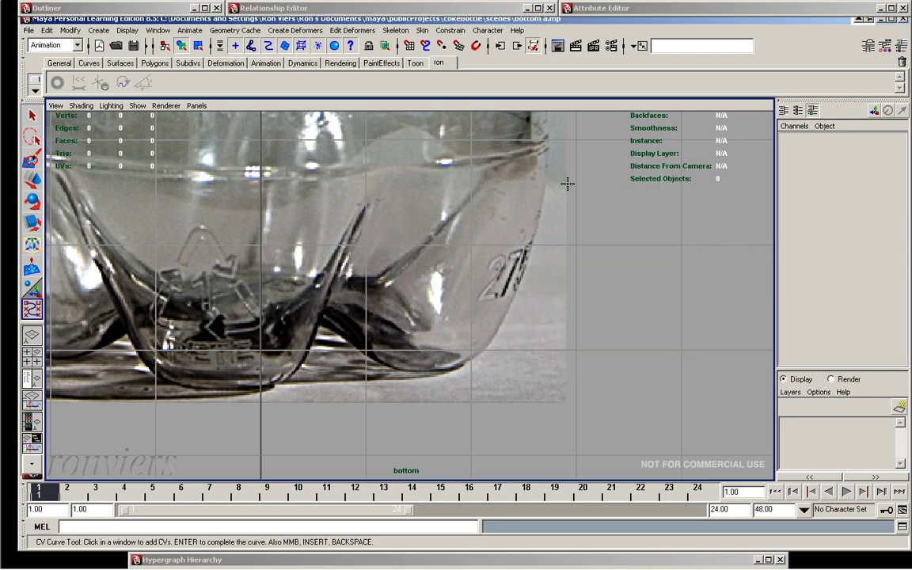
middle_click_drag(524, 132, 541, 162, "alt")
left_click(543, 168)
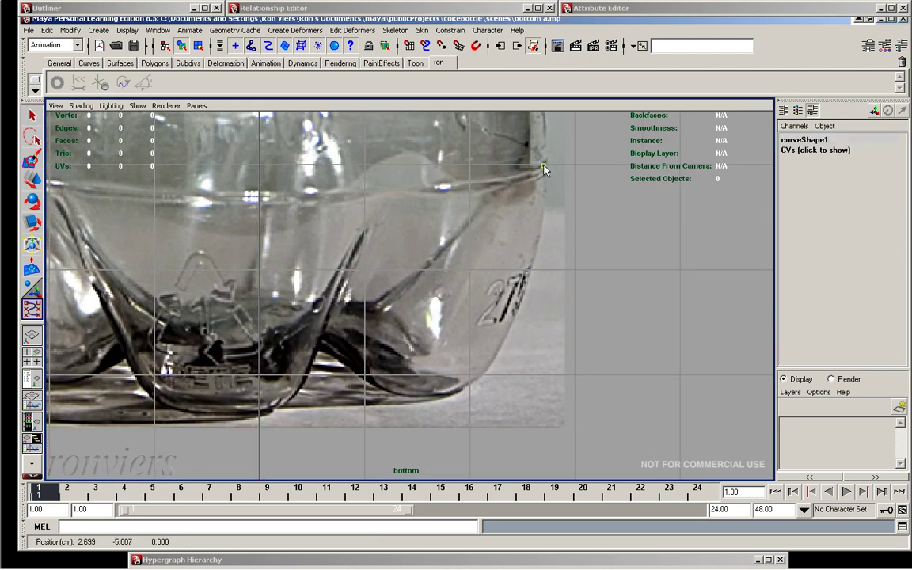
left_click(546, 163)
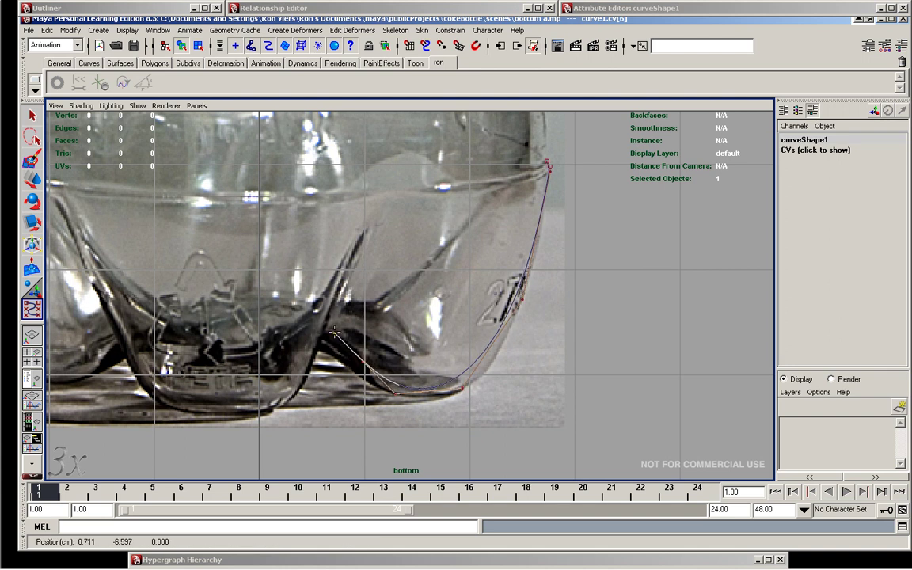
middle_click_drag(508, 268, 554, 260, "alt")
key("Return")
Move the curve's CVs so they follow the bottle base and side
key("w")
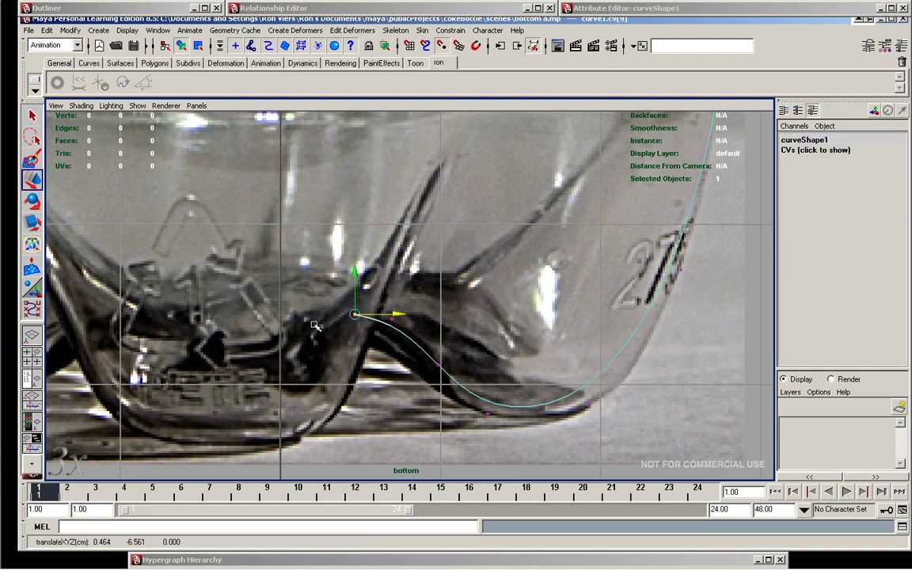
left_click(355, 314)
mouse_move(392, 319)
left_mouse_down()
mouse_move(410, 318)
mouse_move(448, 351)
left_mouse_up()
left_click(438, 364)
left_click(437, 388)
left_click_drag(477, 388, 672, 404)
left_click(487, 413)
left_click_drag(529, 412, 580, 420)
left_click(438, 397)
left_click_drag(441, 372, 441, 317)
Adjust the CVs on the bottle's right side to hug the glass edge
middle_click_drag(649, 221, 420, 301, "alt")
left_click(459, 336)
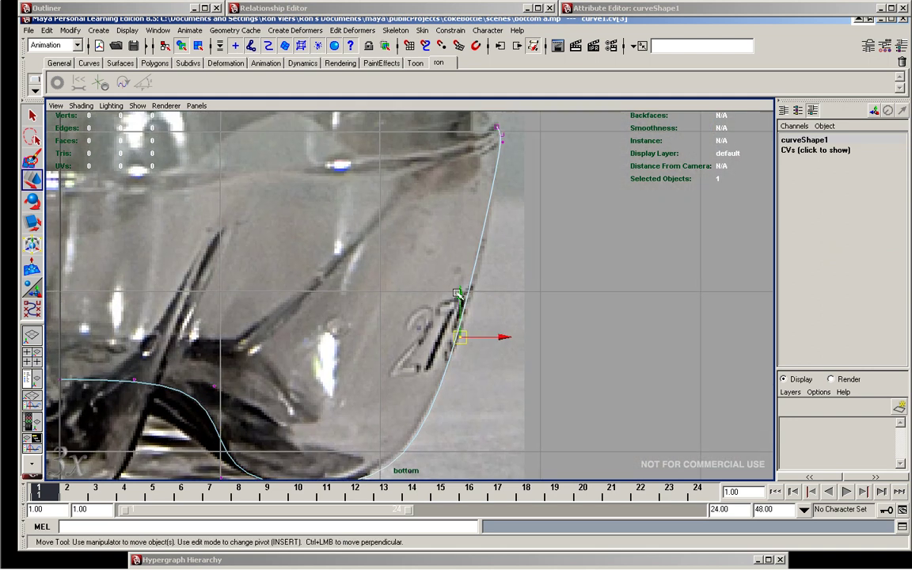
left_click_drag(457, 293, 464, 281)
middle_click_drag(510, 320, 554, 276, "alt")
left_click(448, 429)
left_click_drag(474, 420, 482, 428)
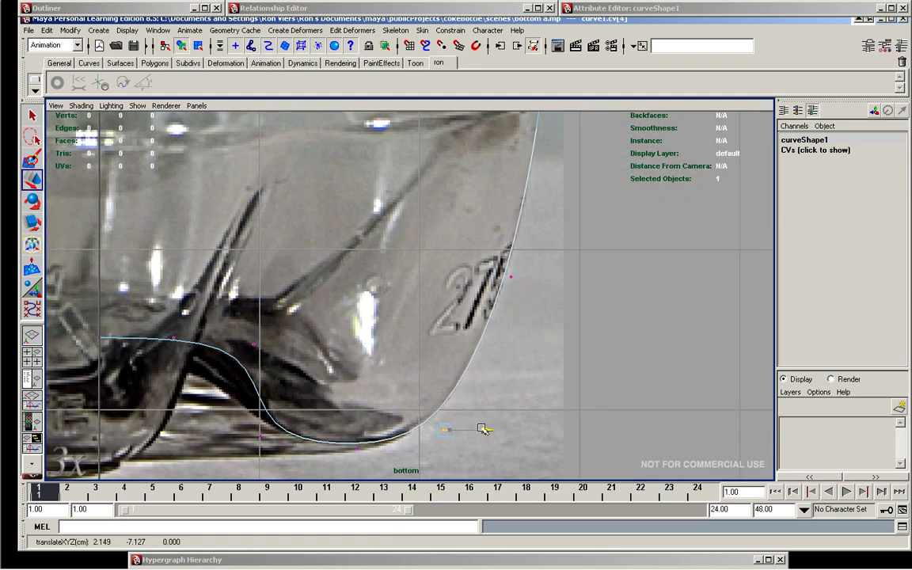
scroll(480, 433, "up", 3)
scroll(478, 438, "up", 3)
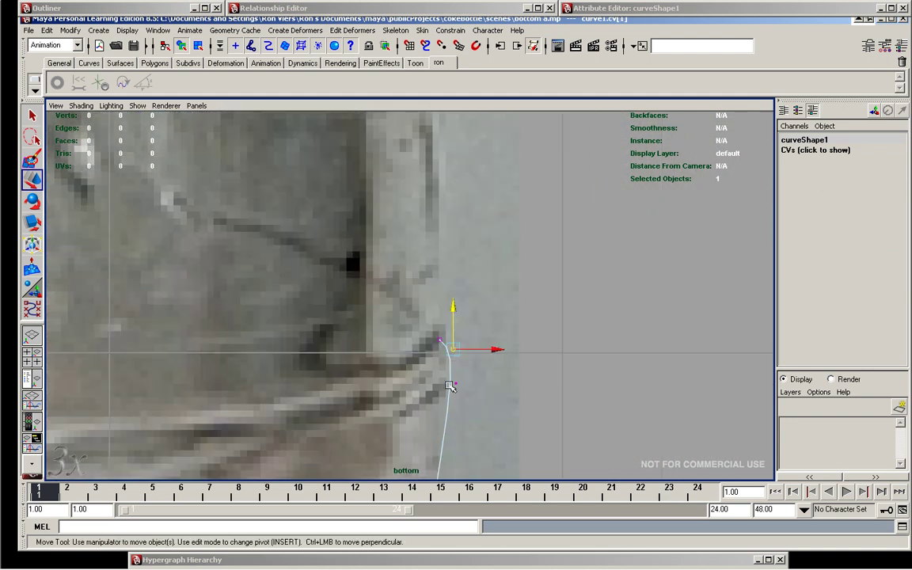